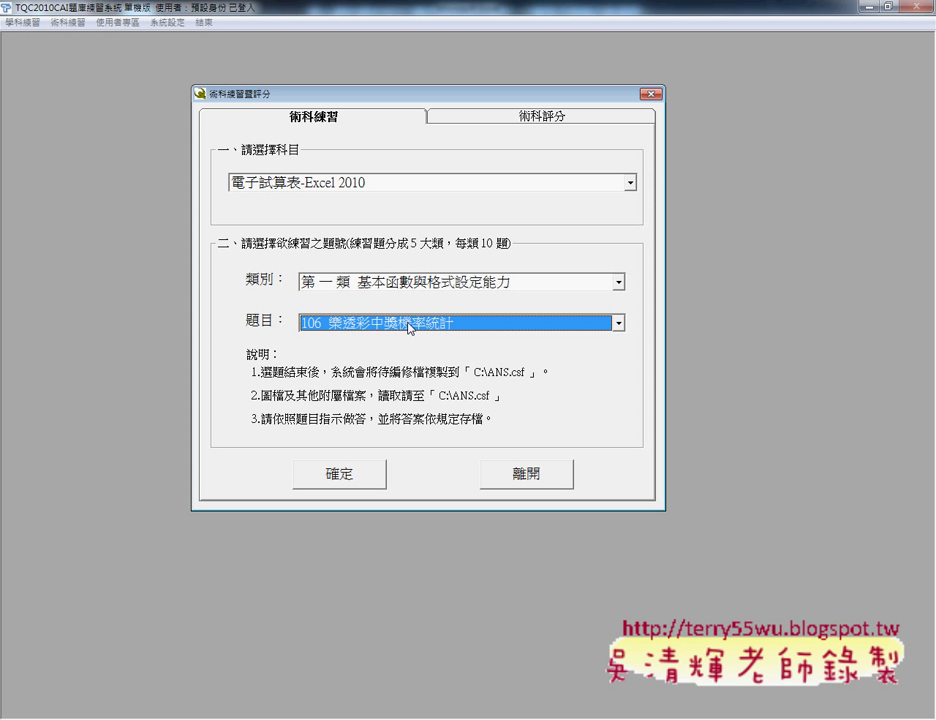
Start TQC practice question 106 so its files are created under C:\ANS.csf
{"action": "left_click", "coordinate": [367, 474]}
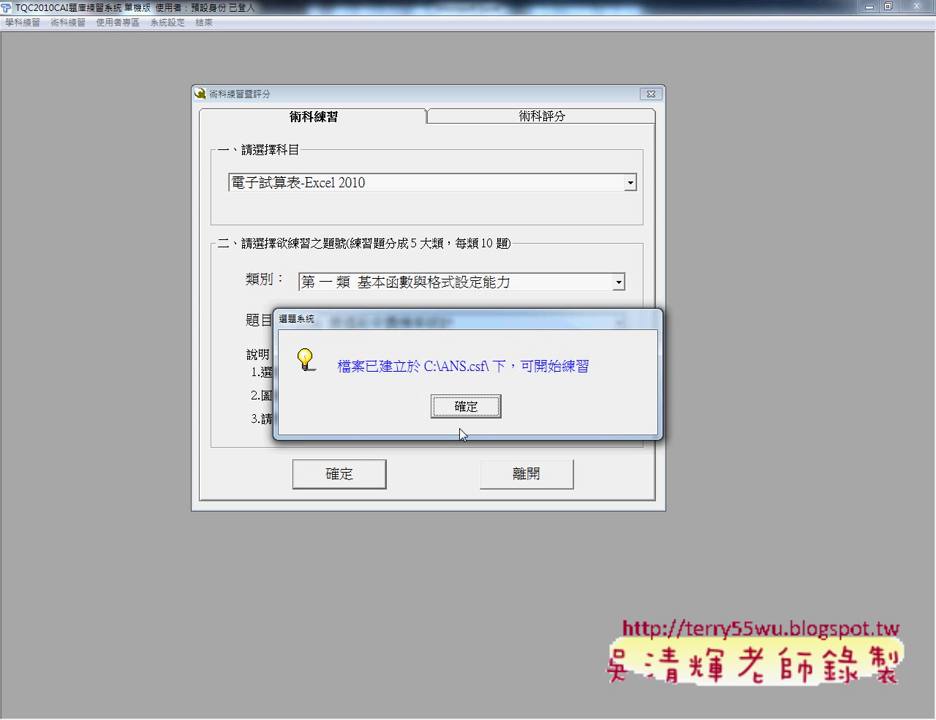
{"action": "left_click", "coordinate": [466, 408]}
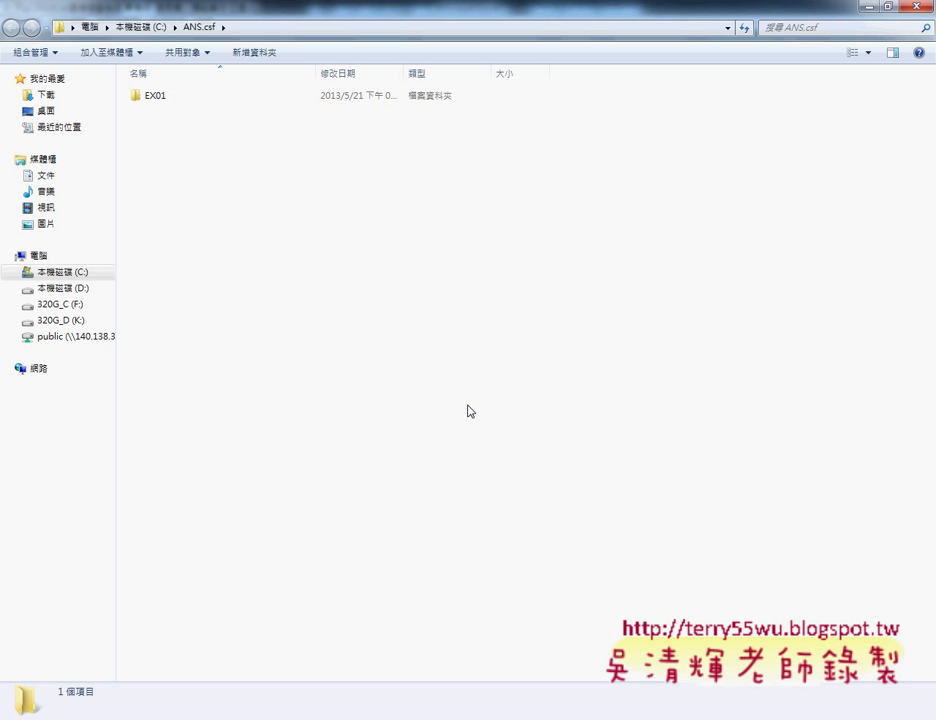
Open the EX01 folder and launch EXD01.xlsx
{"action": "double_click", "coordinate": [172, 97]}
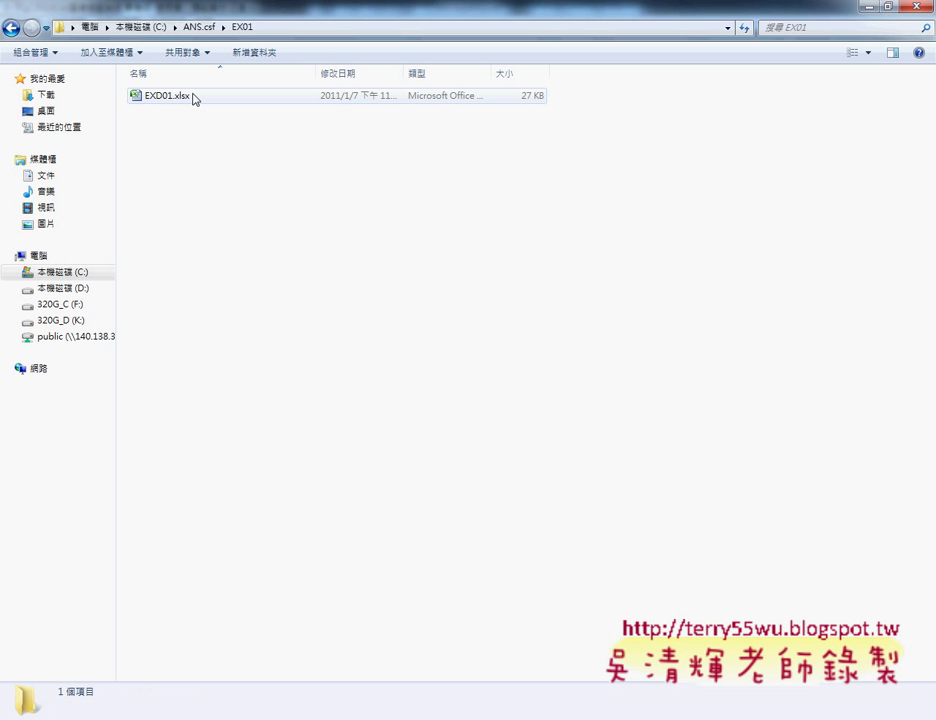
{"action": "double_click", "coordinate": [318, 6]}
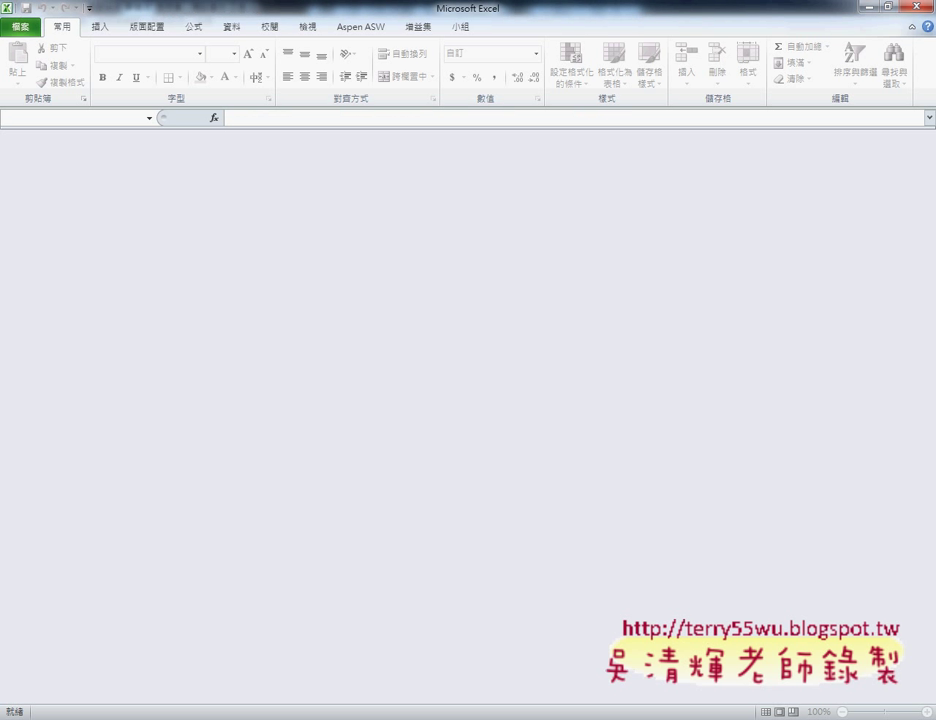
Load EXD01.xlsx into the empty Excel window and close the Explorer folder
{"action": "left_click", "coordinate": [843, 637]}
{"action": "left_click_drag", "start_coordinate": [310, 194], "coordinate": [55, 28]}
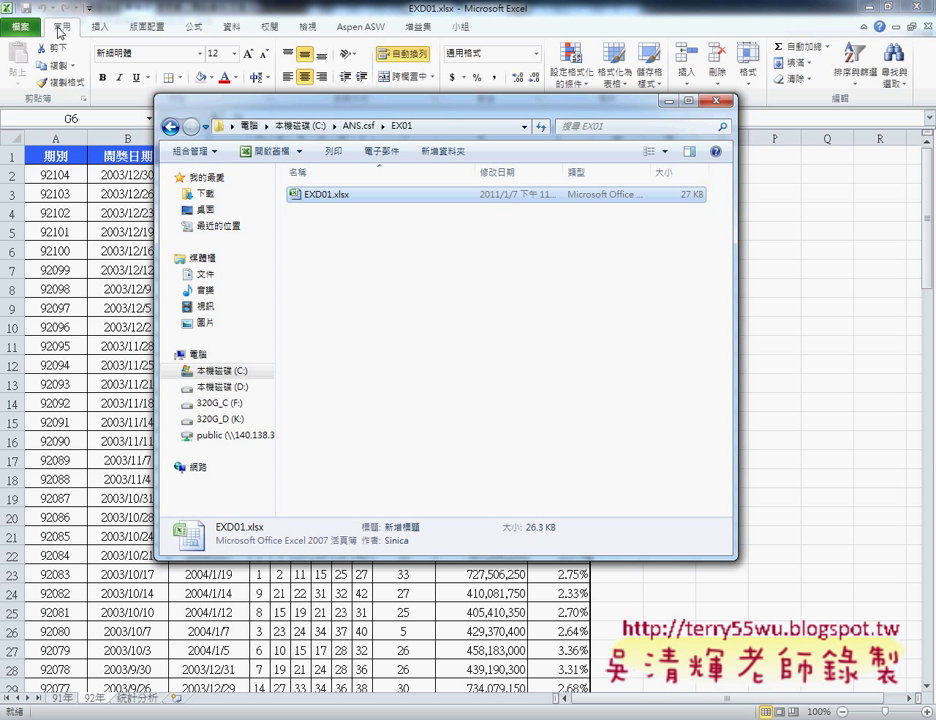
{"action": "left_click", "coordinate": [716, 101]}
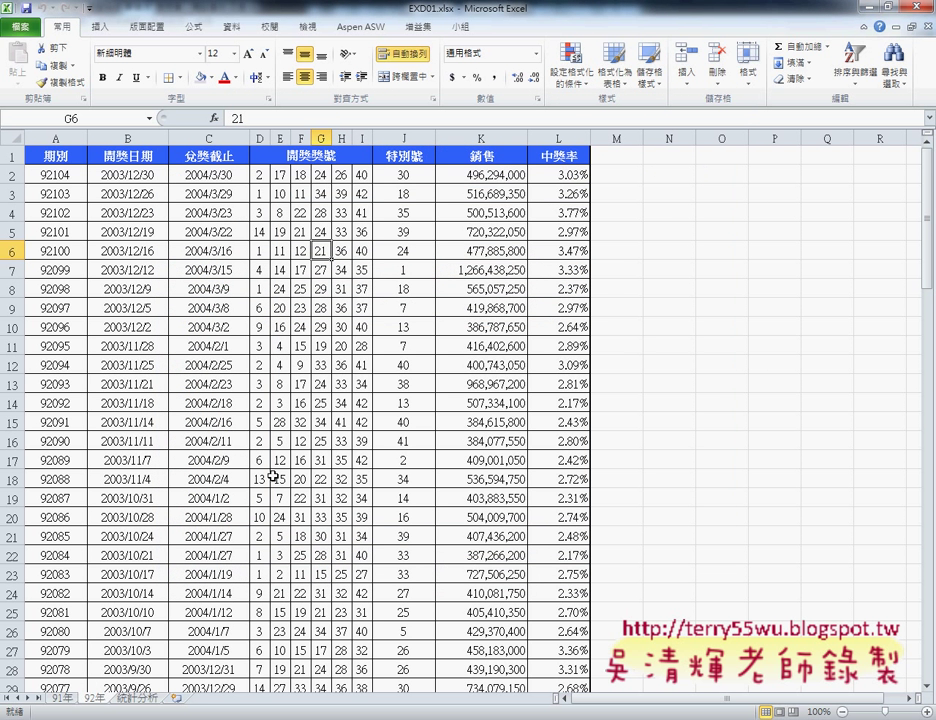
Look over the 91年, 92年 and 統計分析 sheets, then bring up the instructions PDF
{"action": "left_click", "coordinate": [62, 698]}
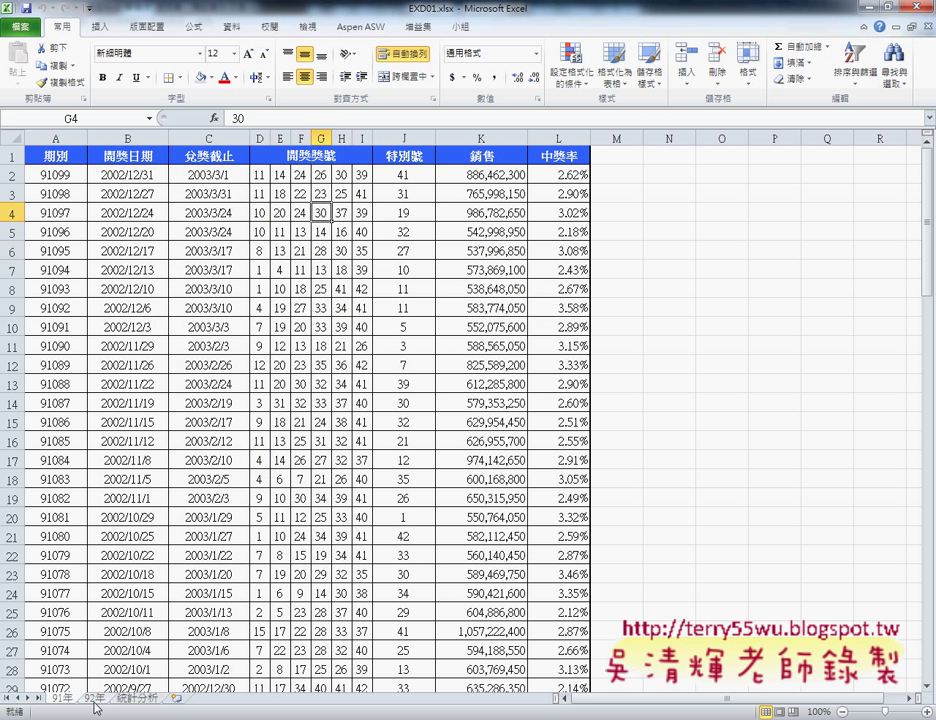
{"action": "left_click", "coordinate": [95, 699]}
{"action": "left_click", "coordinate": [58, 700]}
{"action": "left_click", "coordinate": [97, 699]}
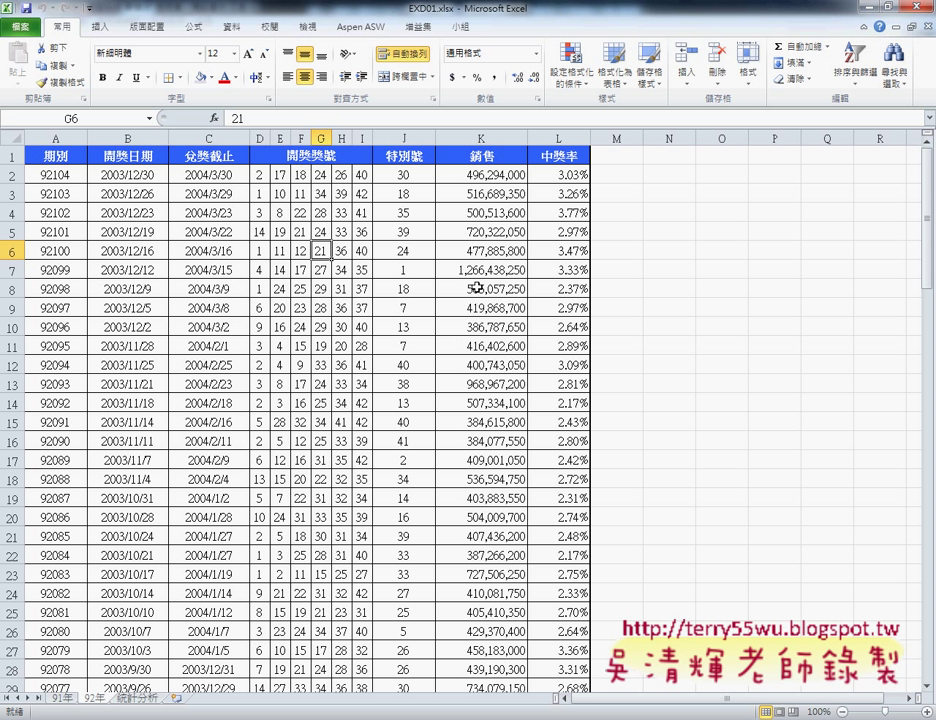
{"action": "left_click", "coordinate": [141, 699]}
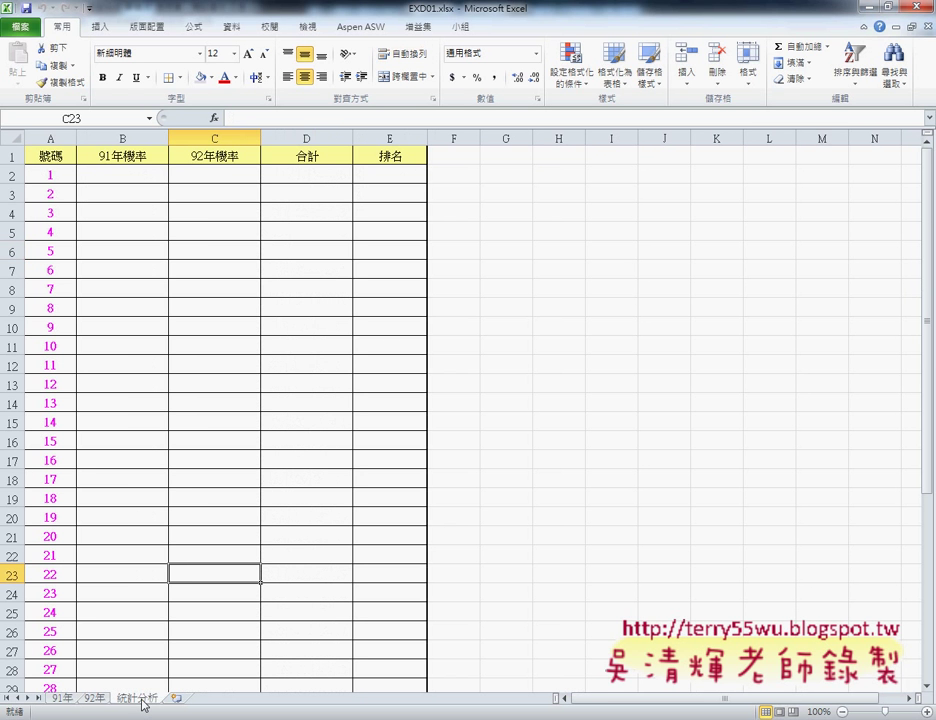
{"action": "left_click", "coordinate": [68, 700]}
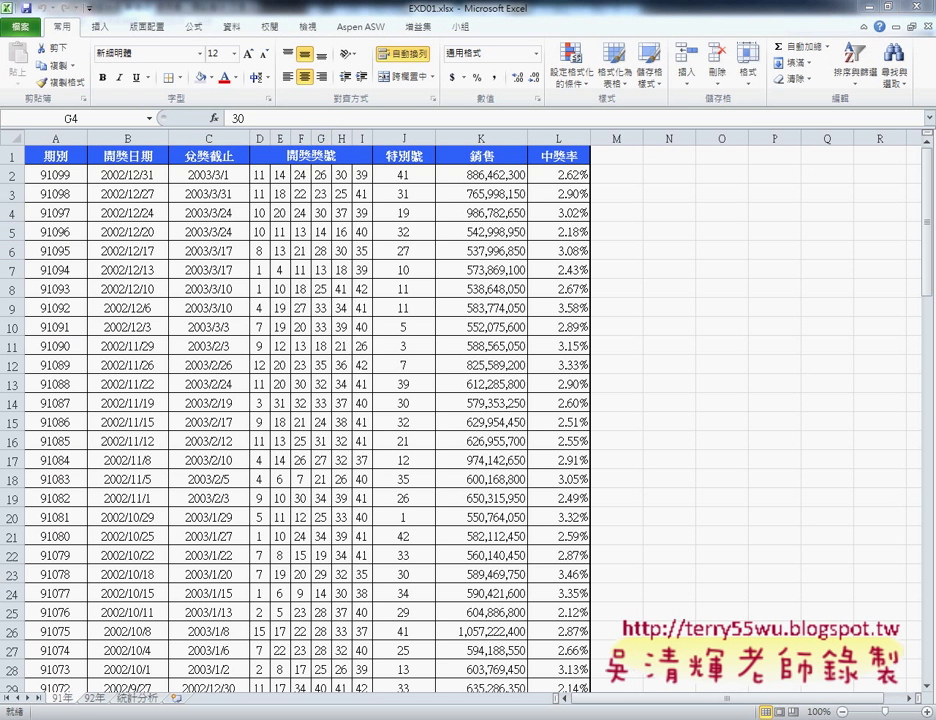
{"action": "key", "text": "alt+Tab"}
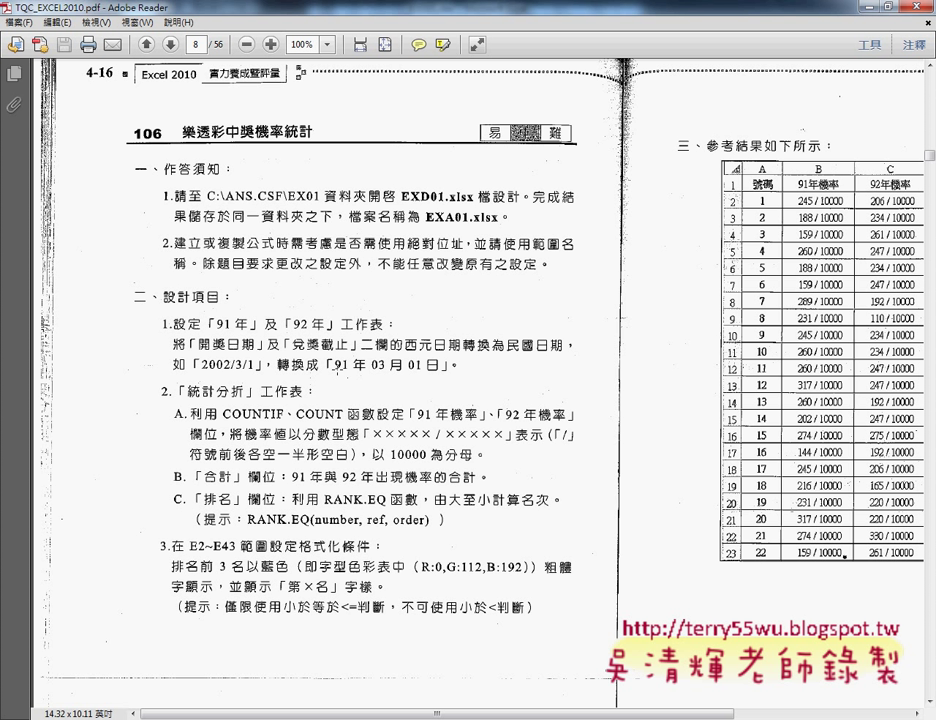
Mark up the 2002/3/1 to 91年03月01日 example, clear the marks, and return to Excel
{"action": "mouse_move", "coordinate": [238, 371]}
{"action": "left_mouse_down"}
{"action": "mouse_move", "coordinate": [260, 369]}
{"action": "mouse_move", "coordinate": [173, 362]}
{"action": "left_mouse_up"}
{"action": "left_click_drag", "start_coordinate": [322, 362], "coordinate": [445, 385]}
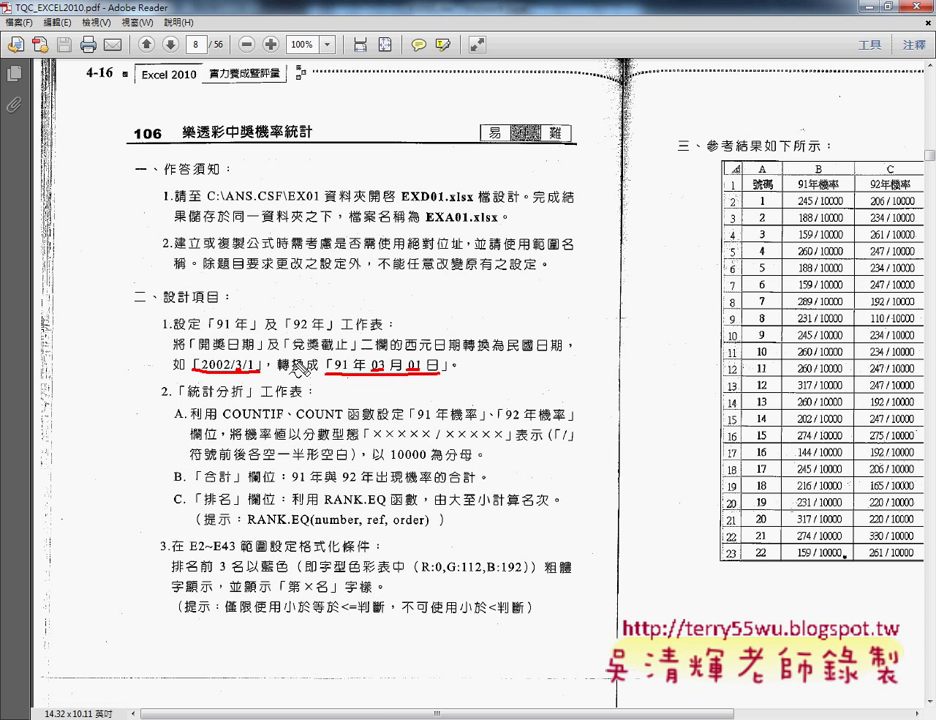
{"action": "key", "text": "Escape"}
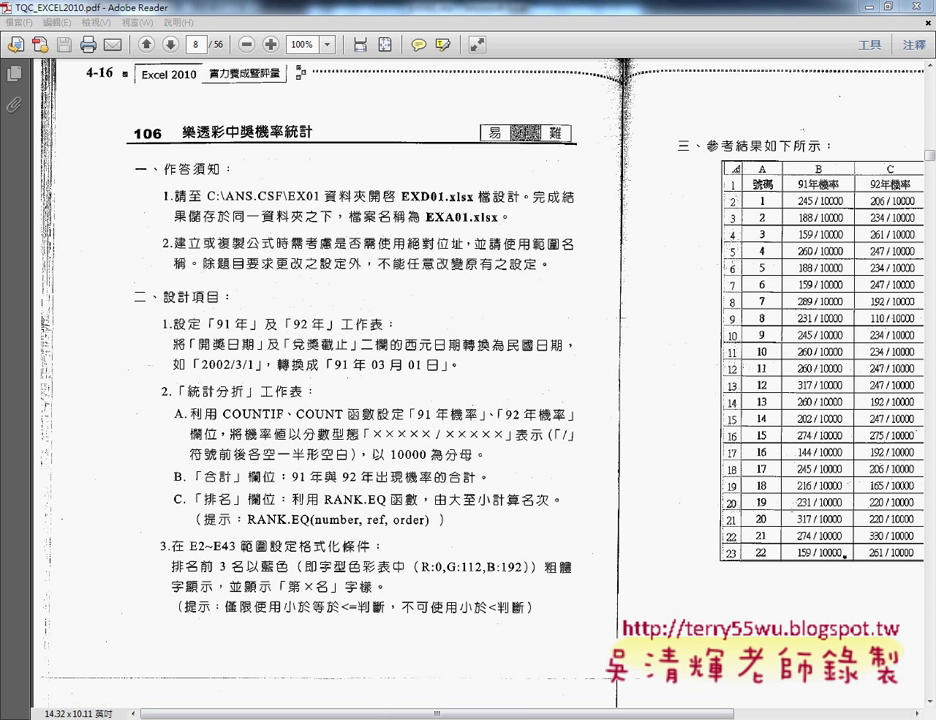
{"action": "key", "text": "alt+Tab"}
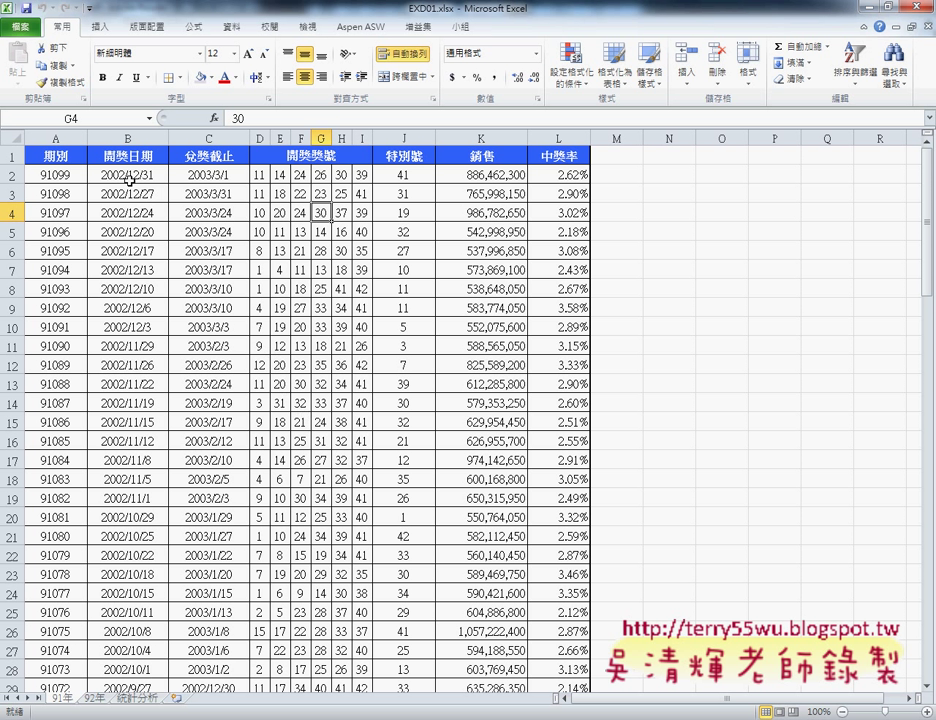
Group the 91年 and 92年 sheets and scroll down to where the data ends
{"action": "left_click", "coordinate": [94, 698]}
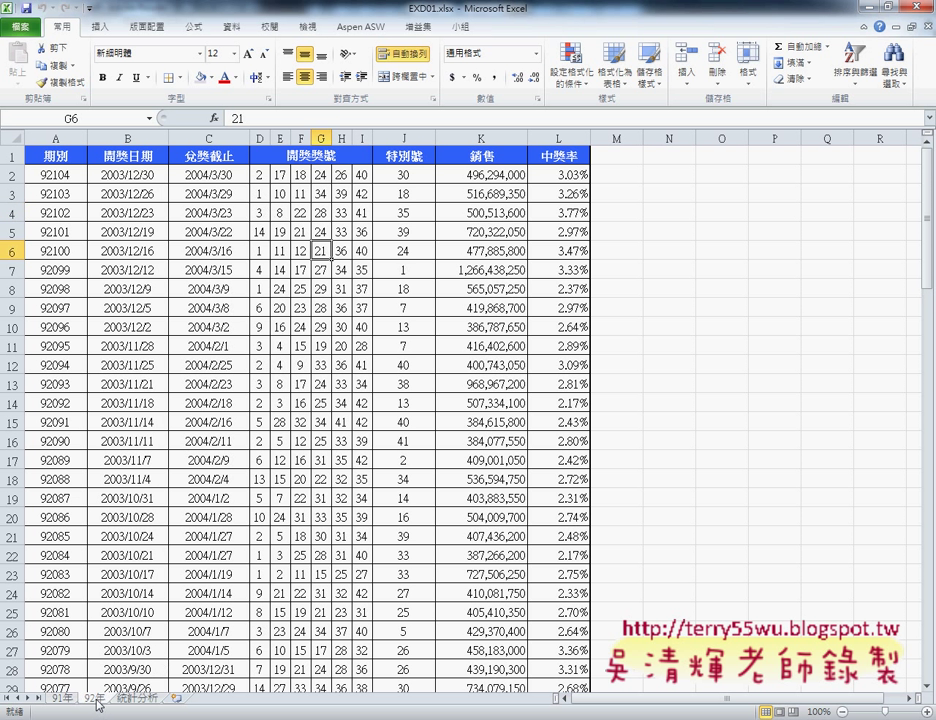
{"action": "left_click", "coordinate": [61, 699]}
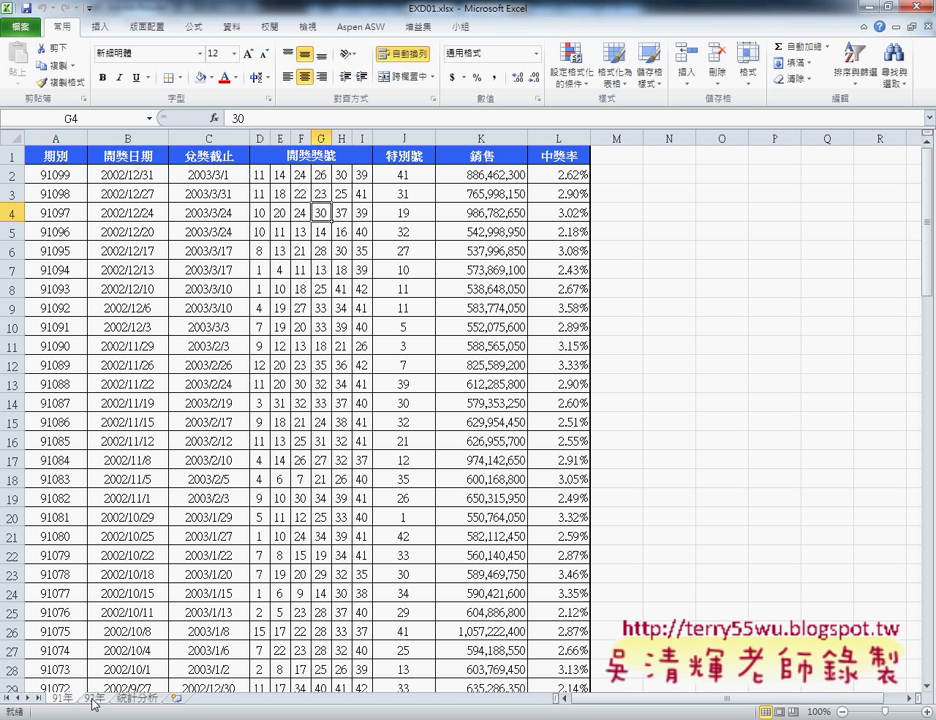
{"action": "left_click", "coordinate": [95, 699], "text": "ctrl"}
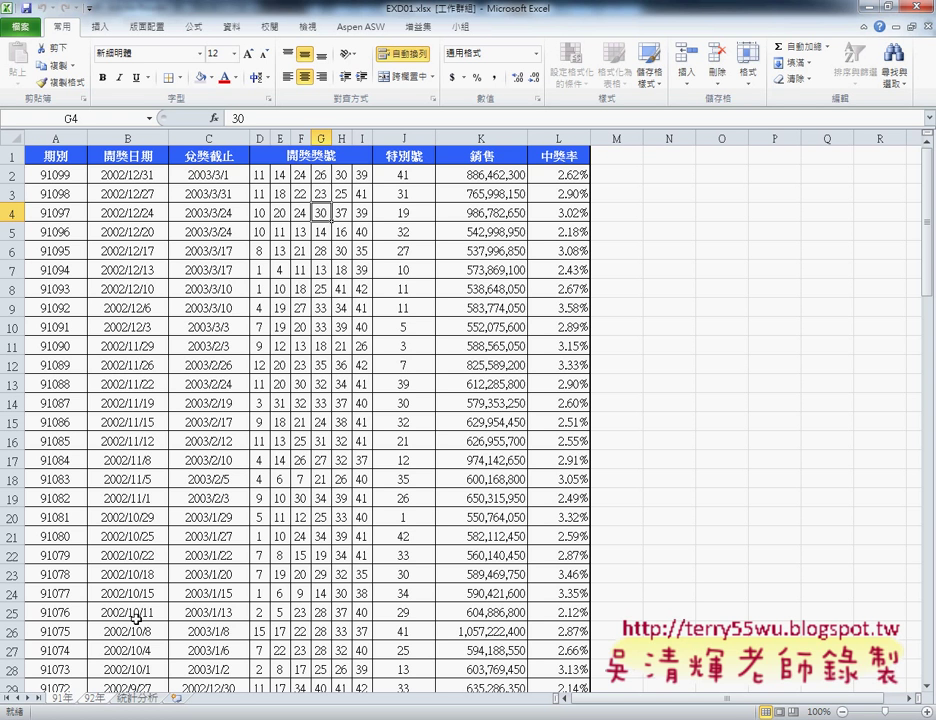
{"action": "scroll", "coordinate": [137, 619], "scroll_direction": "down", "scroll_amount": 6}
{"action": "scroll", "coordinate": [138, 615], "scroll_direction": "down", "scroll_amount": 7}
{"action": "scroll", "coordinate": [140, 607], "scroll_direction": "down", "scroll_amount": 8}
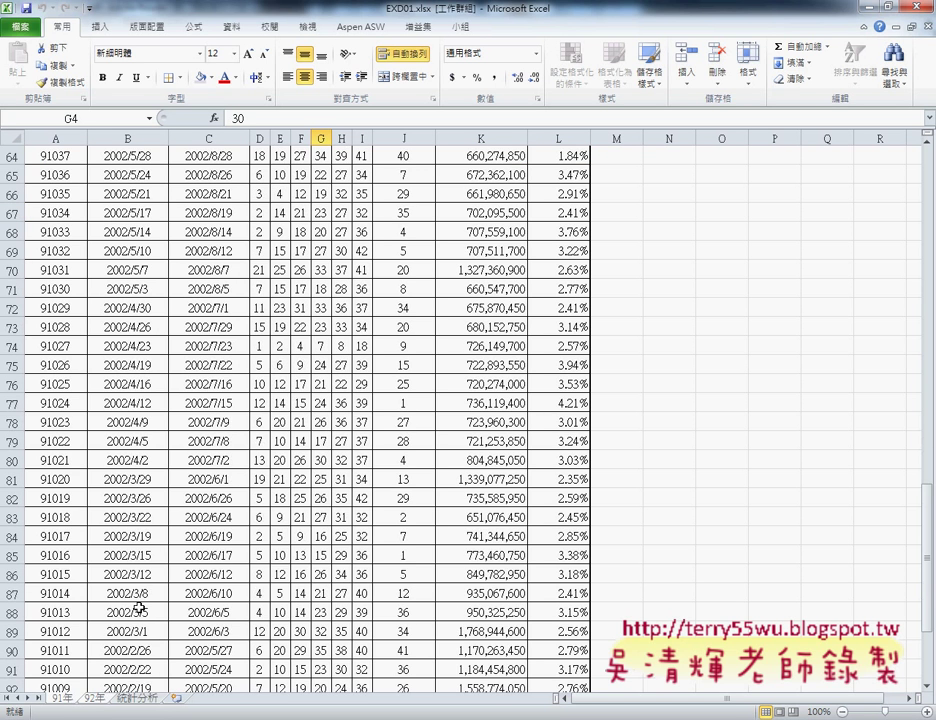
{"action": "scroll", "coordinate": [140, 607], "scroll_direction": "down", "scroll_amount": 6}
{"action": "scroll", "coordinate": [138, 605], "scroll_direction": "down", "scroll_amount": 1}
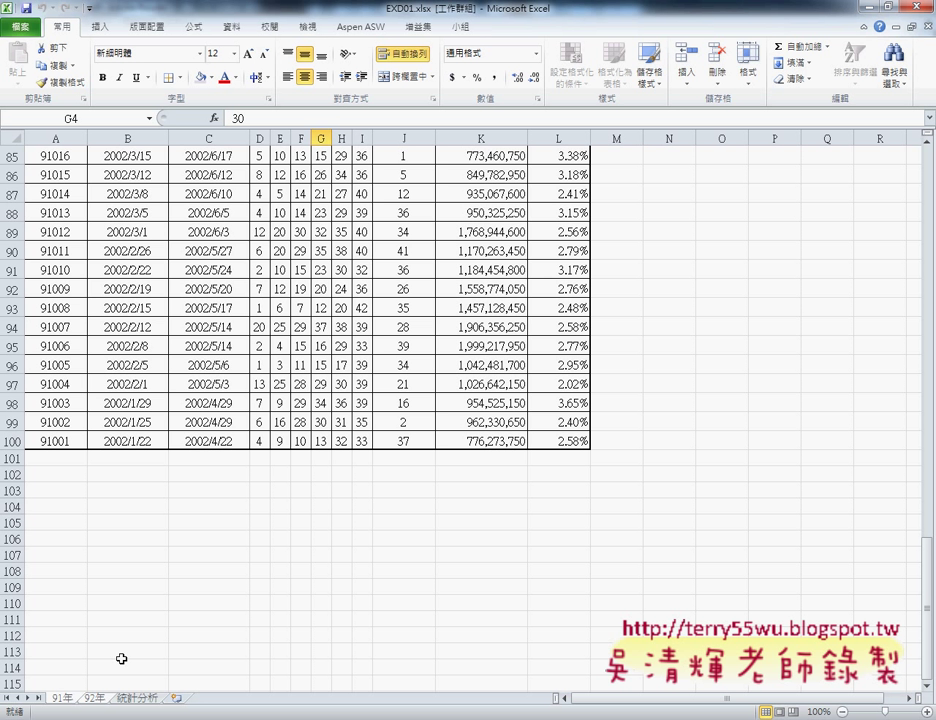
Find the last row of the 92年 兌獎截止 column, then return to the instructions PDF
{"action": "left_click", "coordinate": [102, 701]}
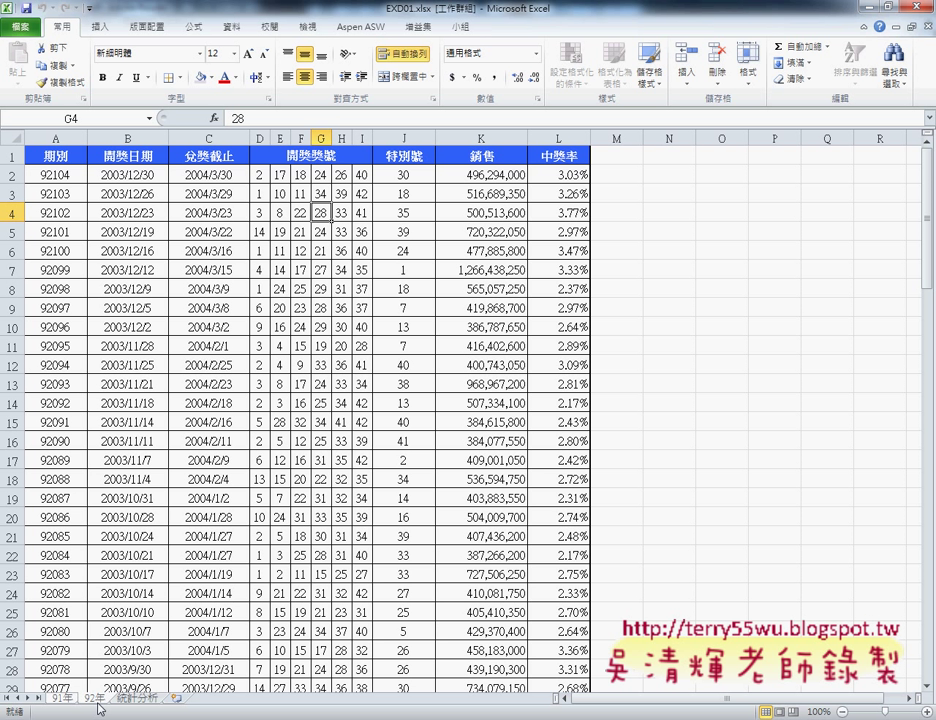
{"action": "left_click", "coordinate": [62, 698]}
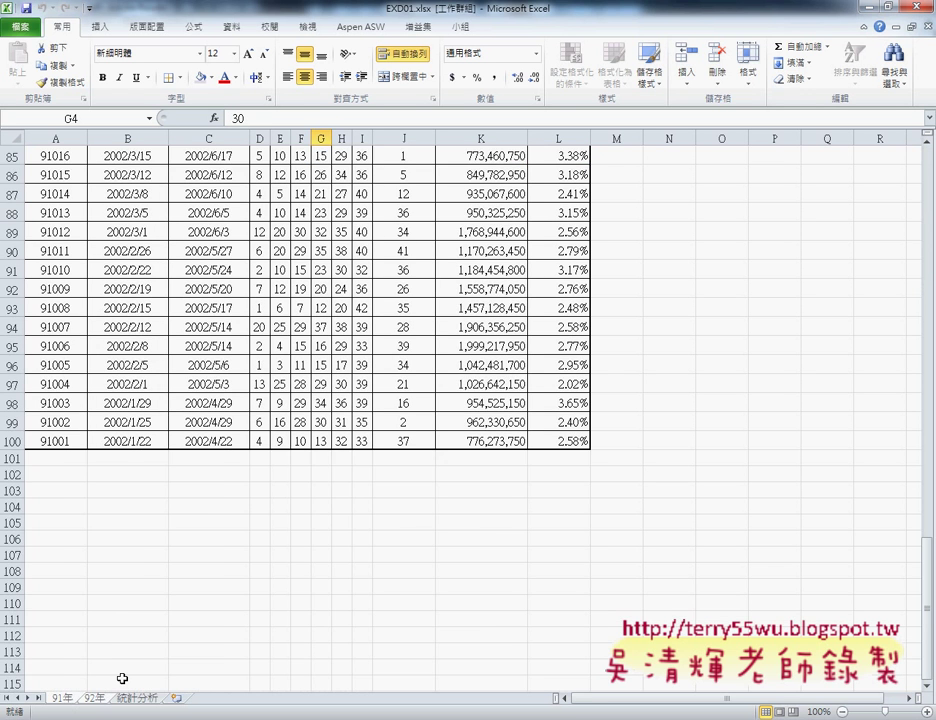
{"action": "left_click", "coordinate": [96, 700]}
{"action": "scroll", "coordinate": [130, 650], "scroll_direction": "down", "scroll_amount": 9}
{"action": "left_click", "coordinate": [185, 612]}
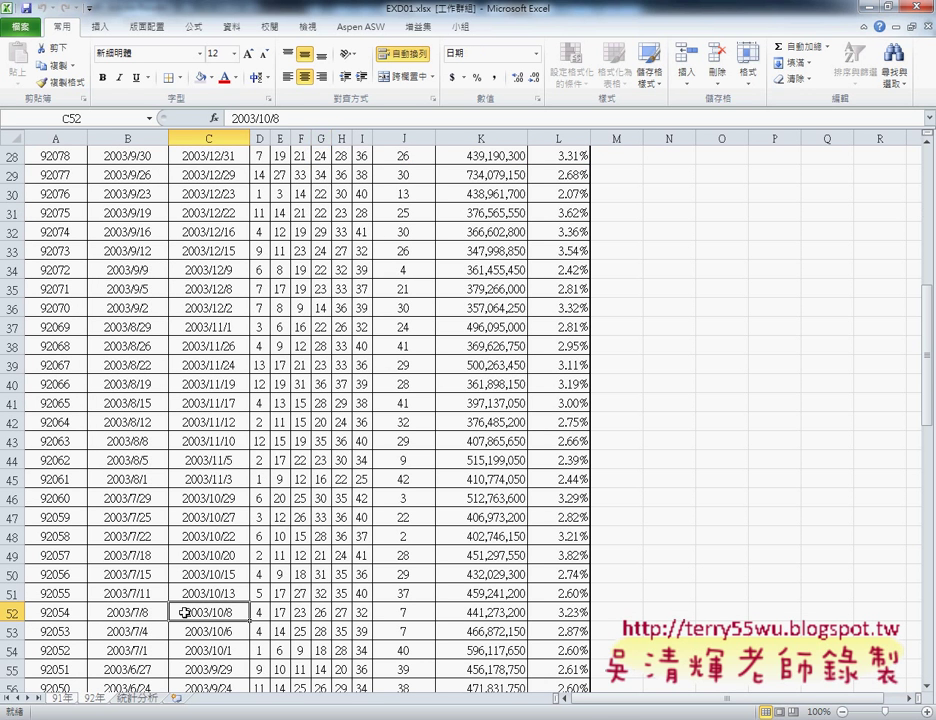
{"action": "key", "text": "ctrl+Down"}
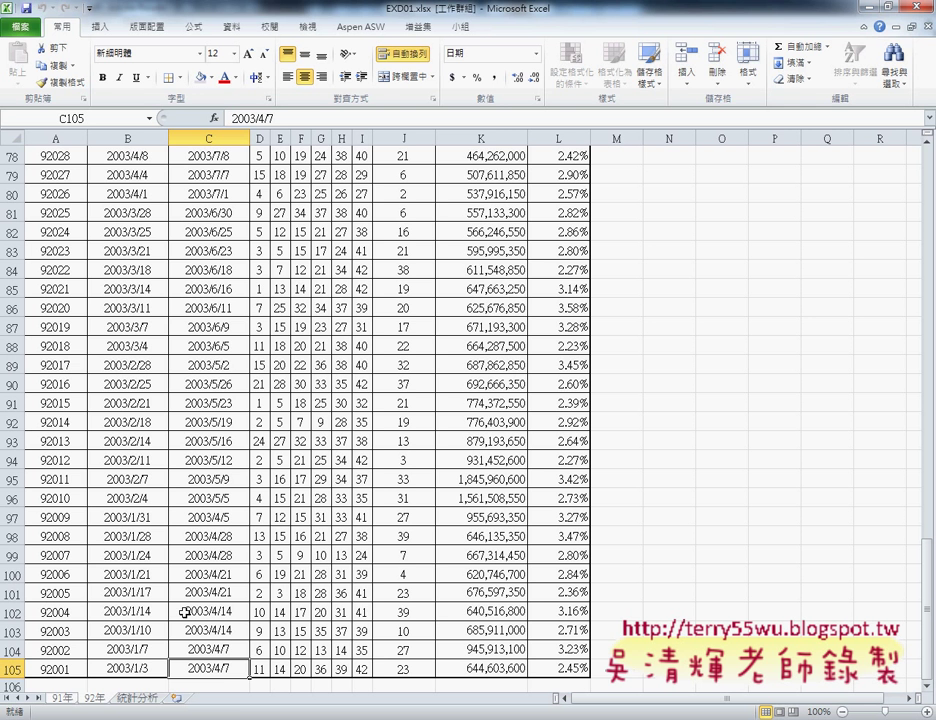
{"action": "key", "text": "alt+Tab"}
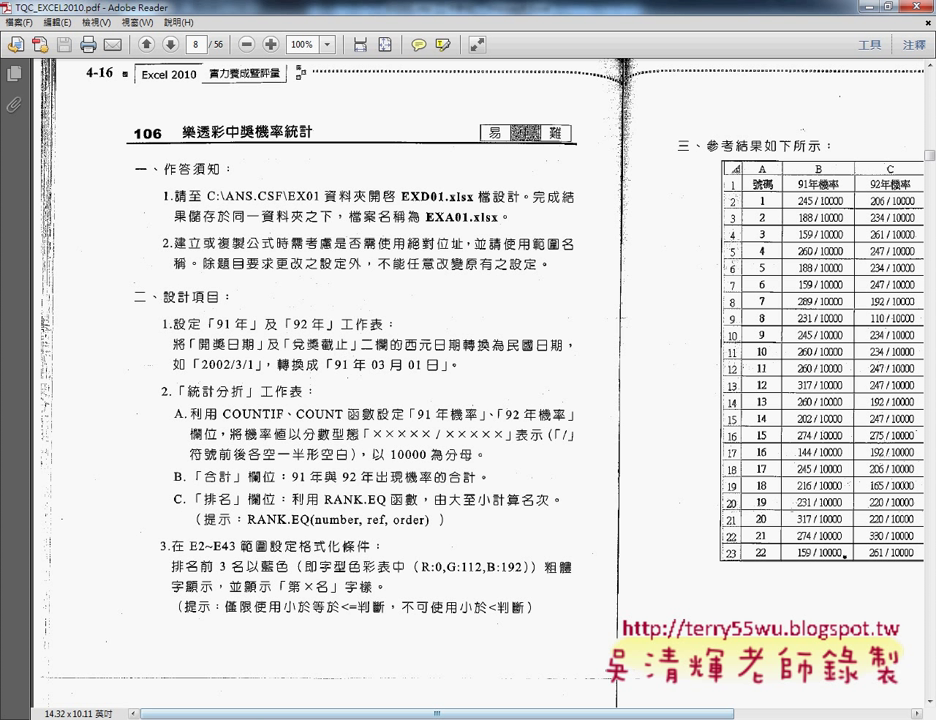
Return from the instructions PDF to the Excel workbook
{"action": "key", "text": "alt+Tab"}
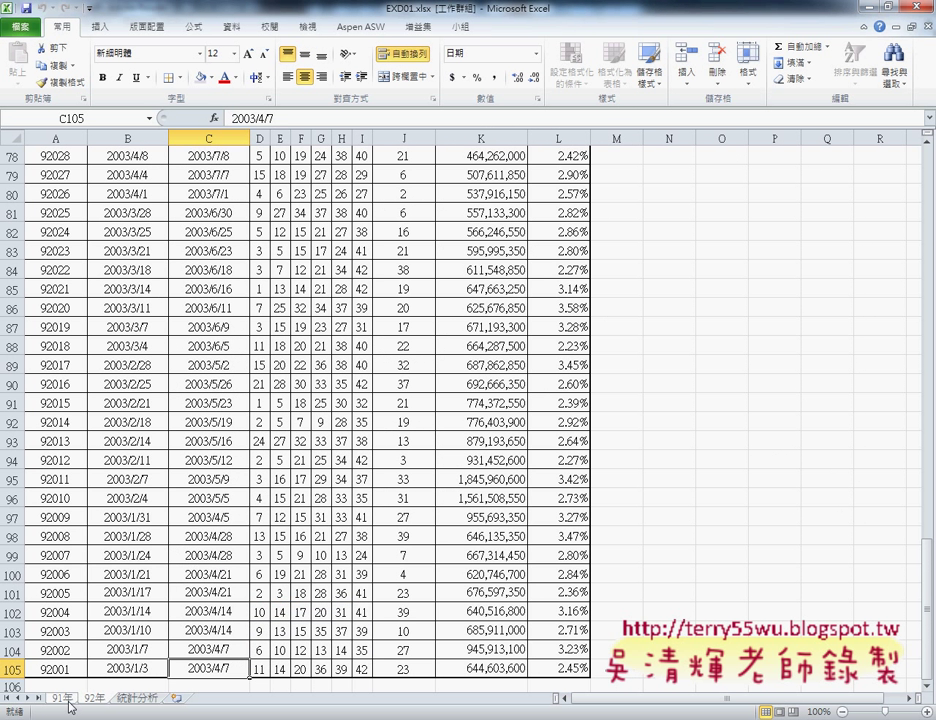
On the 91年 sheet, select B2:C100 covering the 開獎日期 and 兌獎截止 dates
{"action": "left_click", "coordinate": [64, 698]}
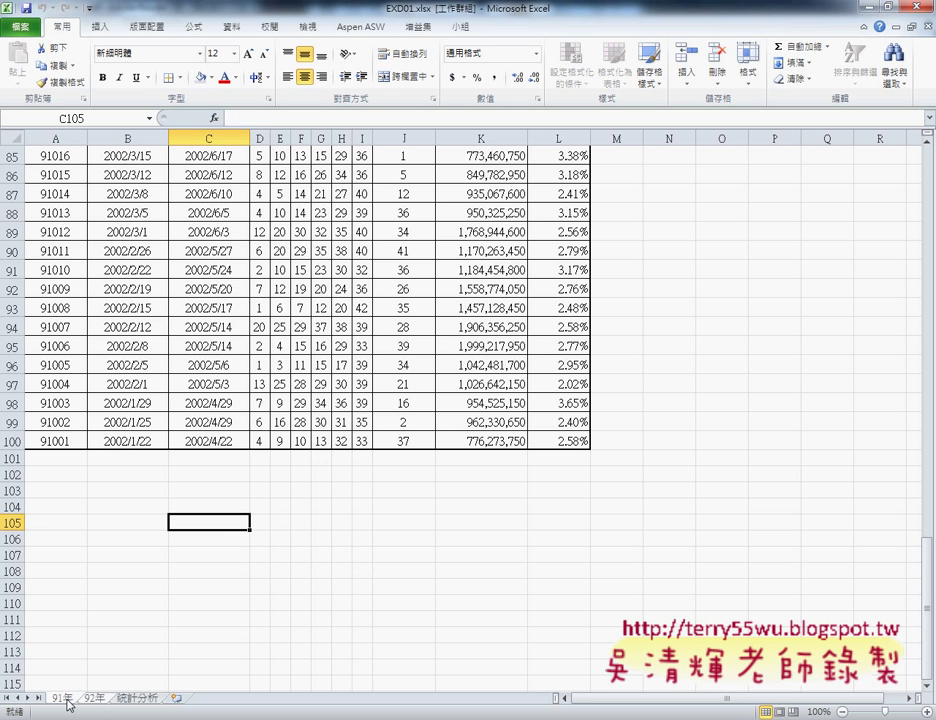
{"action": "left_click", "coordinate": [66, 699]}
{"action": "scroll", "coordinate": [130, 397], "scroll_direction": "up", "scroll_amount": 6}
{"action": "scroll", "coordinate": [146, 411], "scroll_direction": "up", "scroll_amount": 11}
{"action": "scroll", "coordinate": [146, 411], "scroll_direction": "up", "scroll_amount": 9}
{"action": "scroll", "coordinate": [146, 590], "scroll_direction": "up", "scroll_amount": 2}
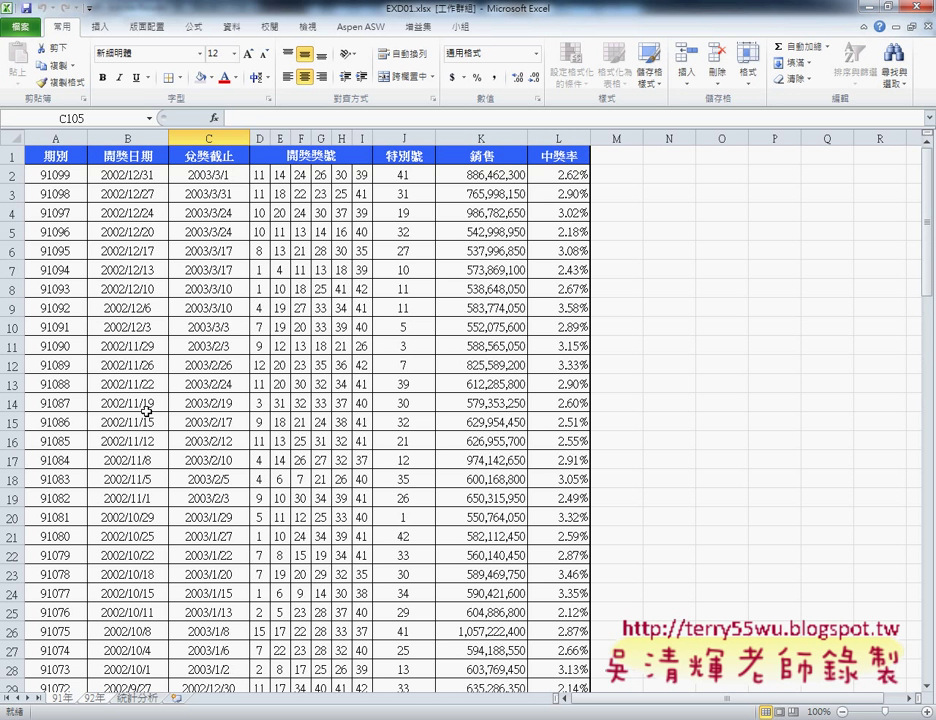
{"action": "left_click_drag", "start_coordinate": [138, 176], "coordinate": [203, 178]}
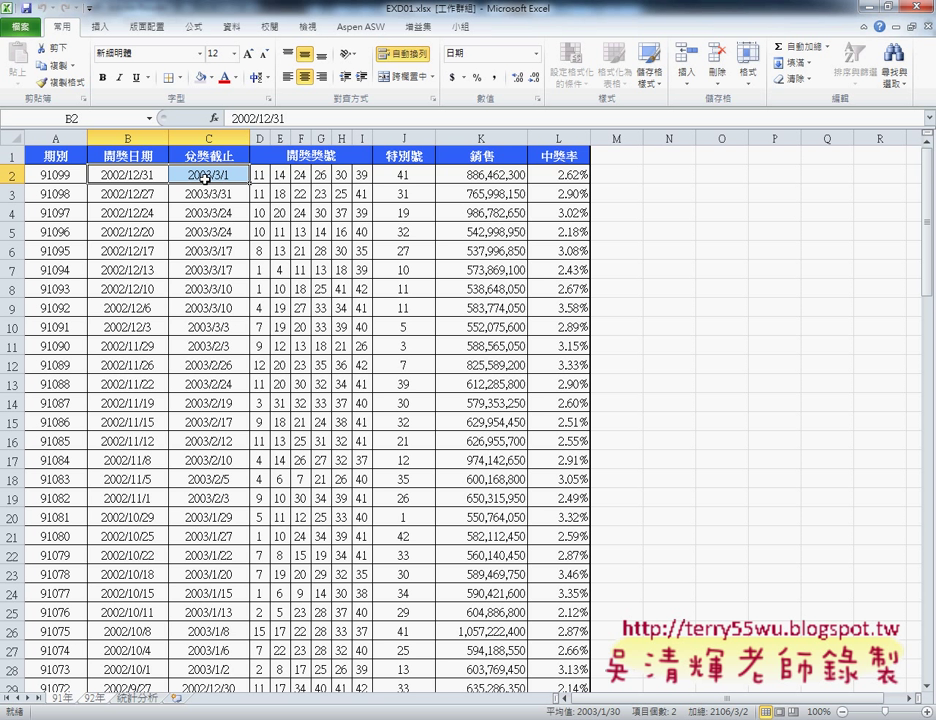
{"action": "key", "text": "ctrl+shift+Down"}
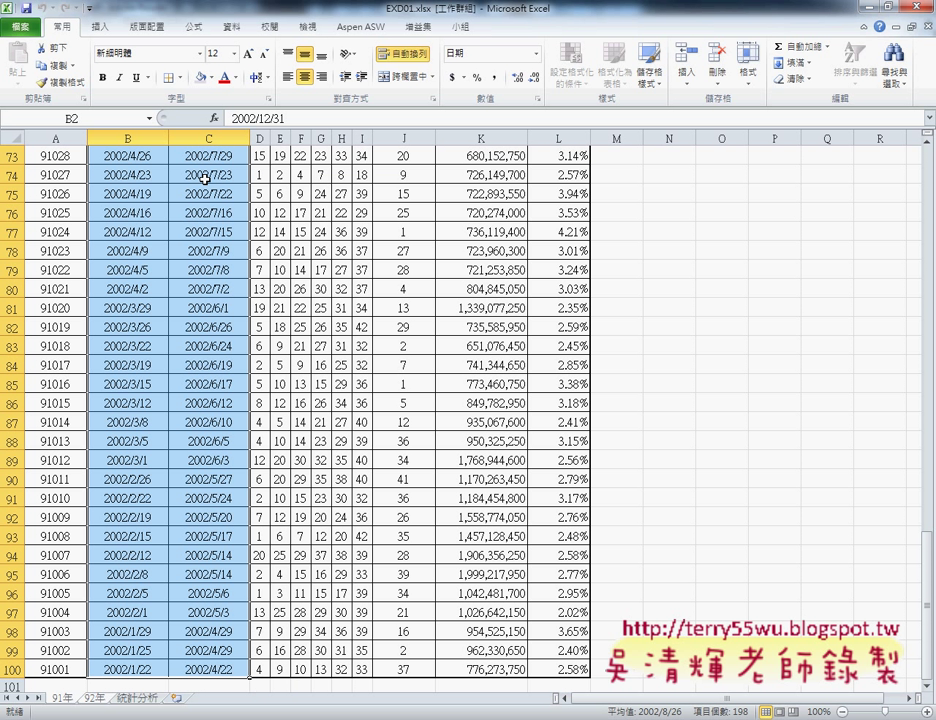
Format the selected dates as 中華民國曆 with custom code e"年"mm"月"dd"日", e.g. 91年12月31日
{"action": "right_click", "coordinate": [204, 177]}
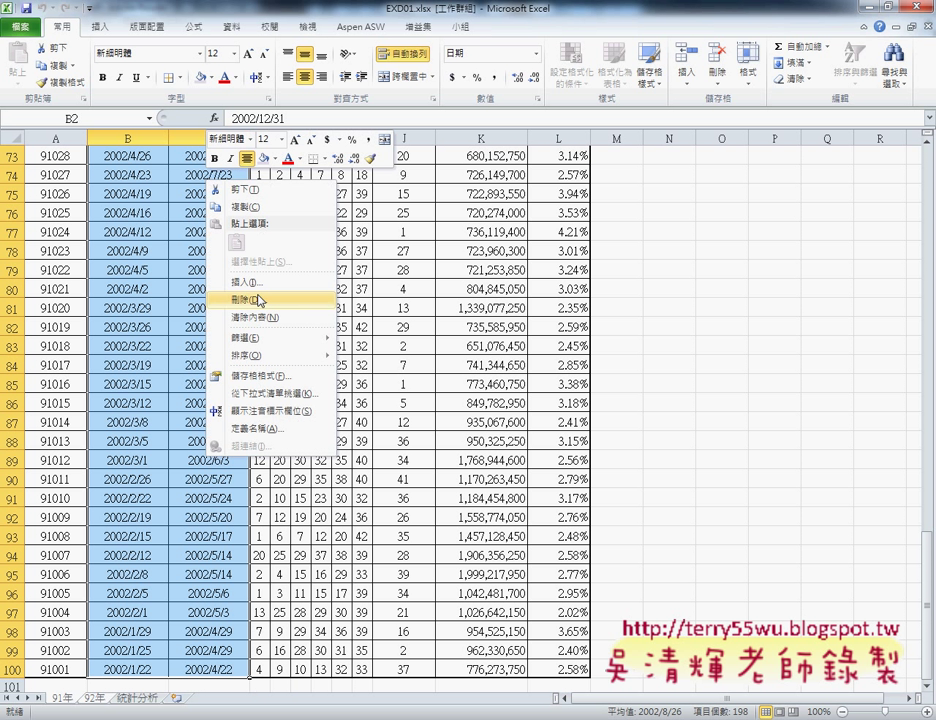
{"action": "left_click", "coordinate": [281, 385]}
{"action": "left_click_drag", "start_coordinate": [295, 224], "coordinate": [598, 228]}
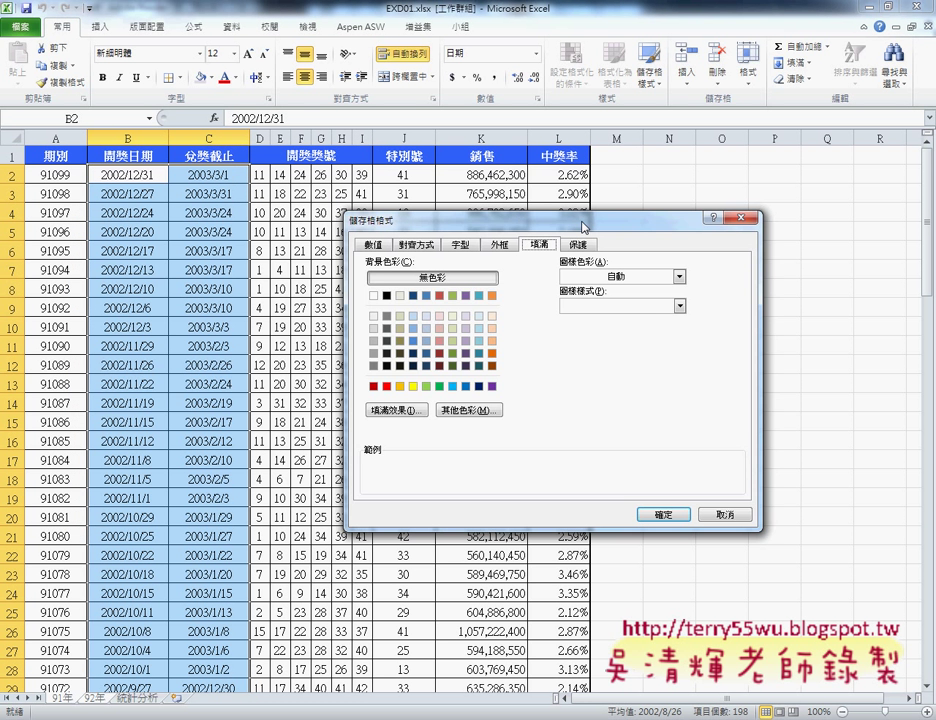
{"action": "left_click", "coordinate": [391, 246]}
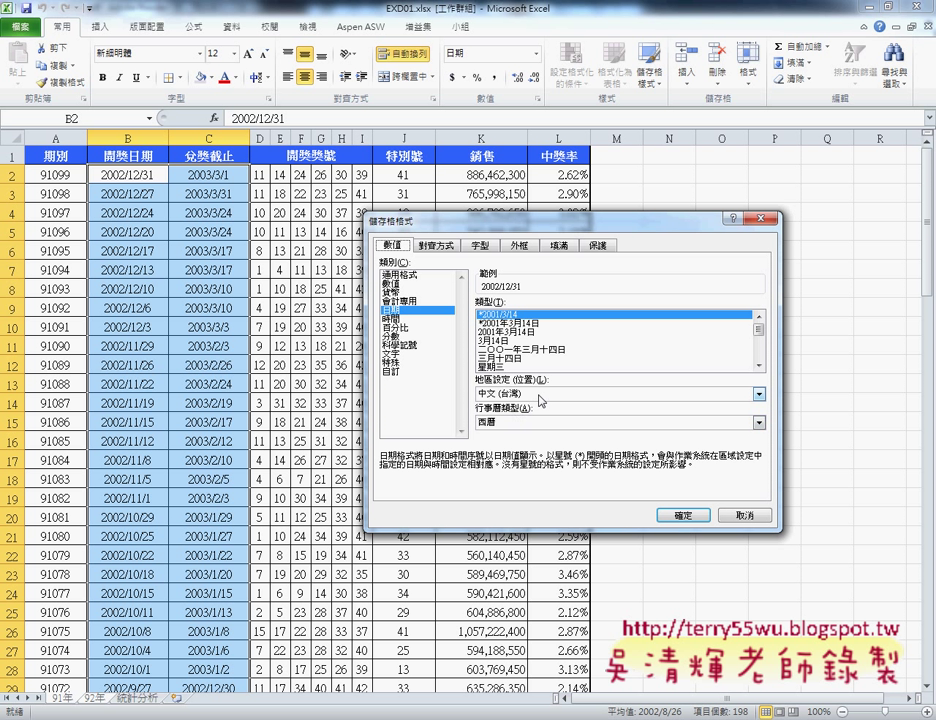
{"action": "left_click", "coordinate": [533, 424]}
{"action": "left_click", "coordinate": [527, 442]}
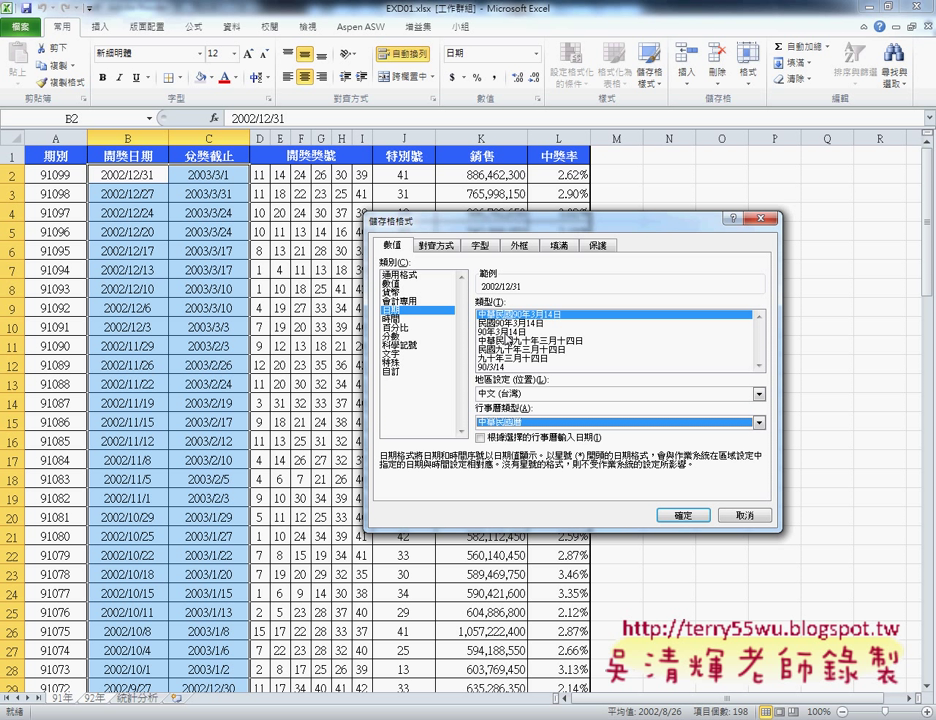
{"action": "left_click", "coordinate": [505, 332]}
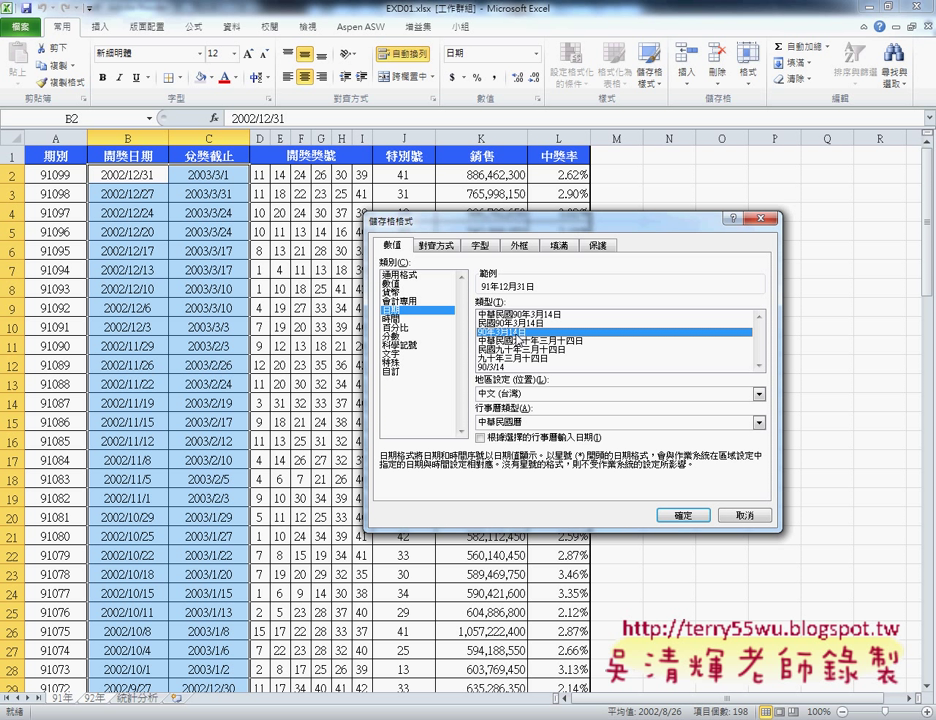
{"action": "left_click", "coordinate": [394, 372]}
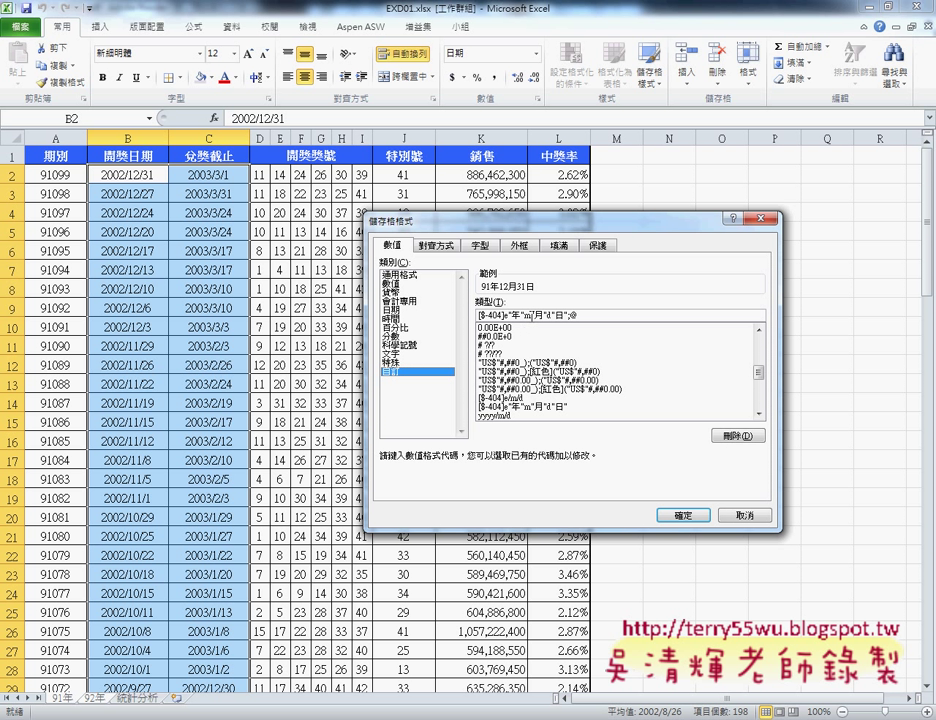
{"action": "type", "text": "m\"月\""}
{"action": "type", "text": "d"}
{"action": "left_click", "coordinate": [686, 516]}
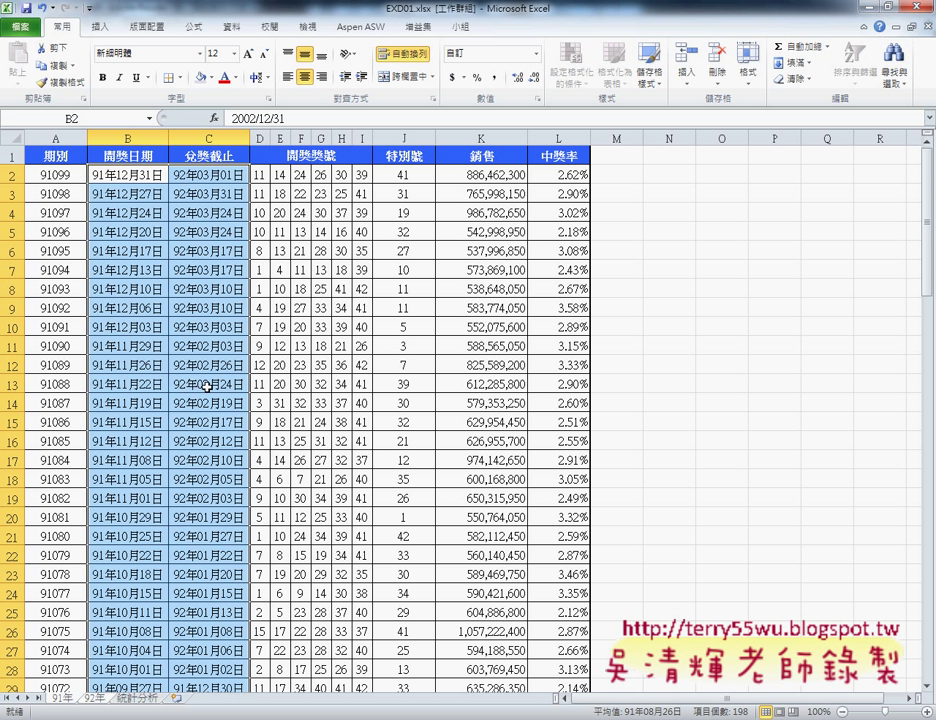
{"action": "left_click", "coordinate": [95, 700]}
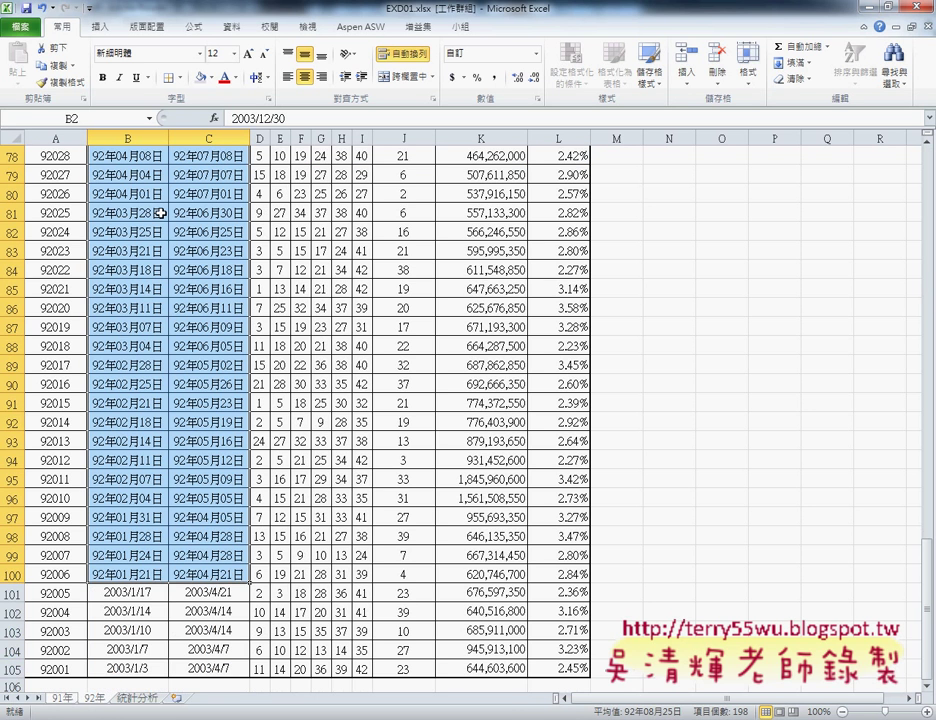
On the 92年 sheet, select the date columns B2:C105
{"action": "scroll", "coordinate": [159, 213], "scroll_direction": "up", "scroll_amount": 4}
{"action": "scroll", "coordinate": [159, 213], "scroll_direction": "up", "scroll_amount": 9}
{"action": "scroll", "coordinate": [159, 213], "scroll_direction": "up", "scroll_amount": 11}
{"action": "scroll", "coordinate": [188, 211], "scroll_direction": "up", "scroll_amount": 2}
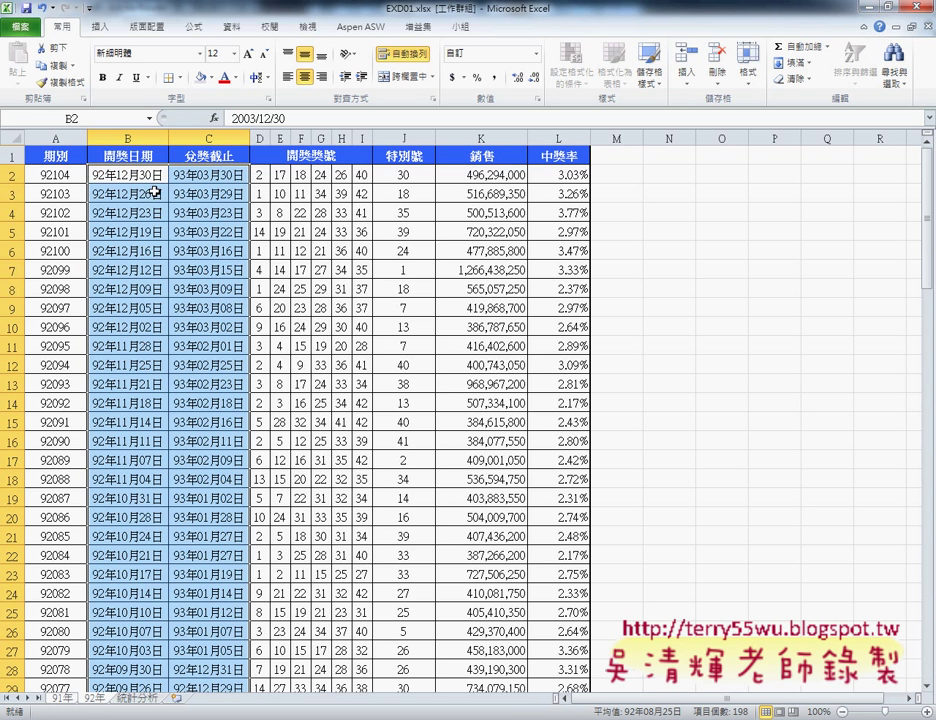
{"action": "left_click", "coordinate": [160, 173]}
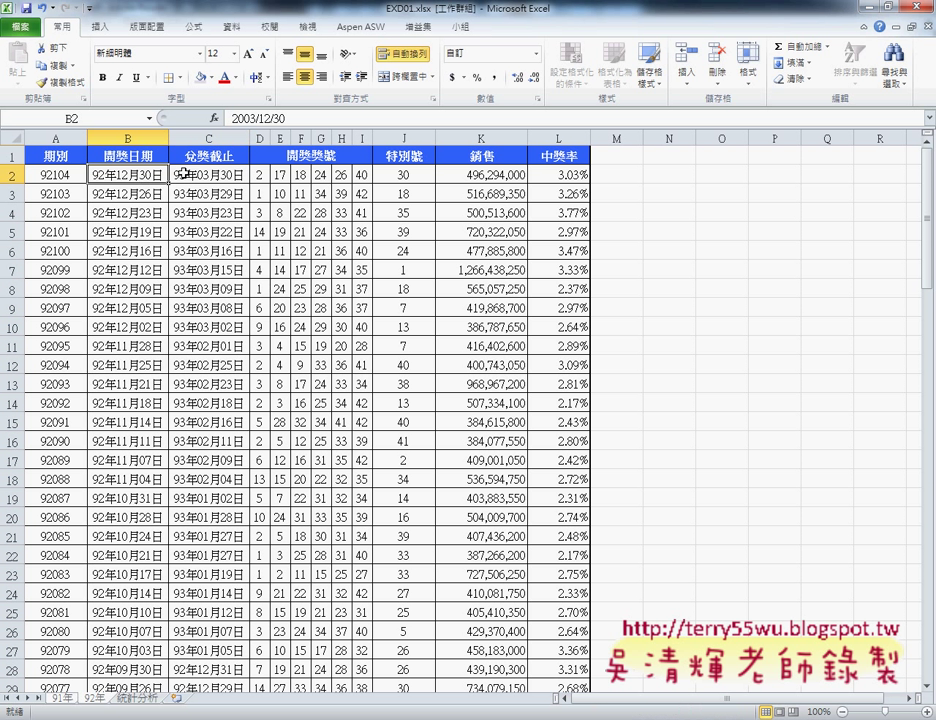
{"action": "left_click_drag", "start_coordinate": [133, 176], "coordinate": [213, 180]}
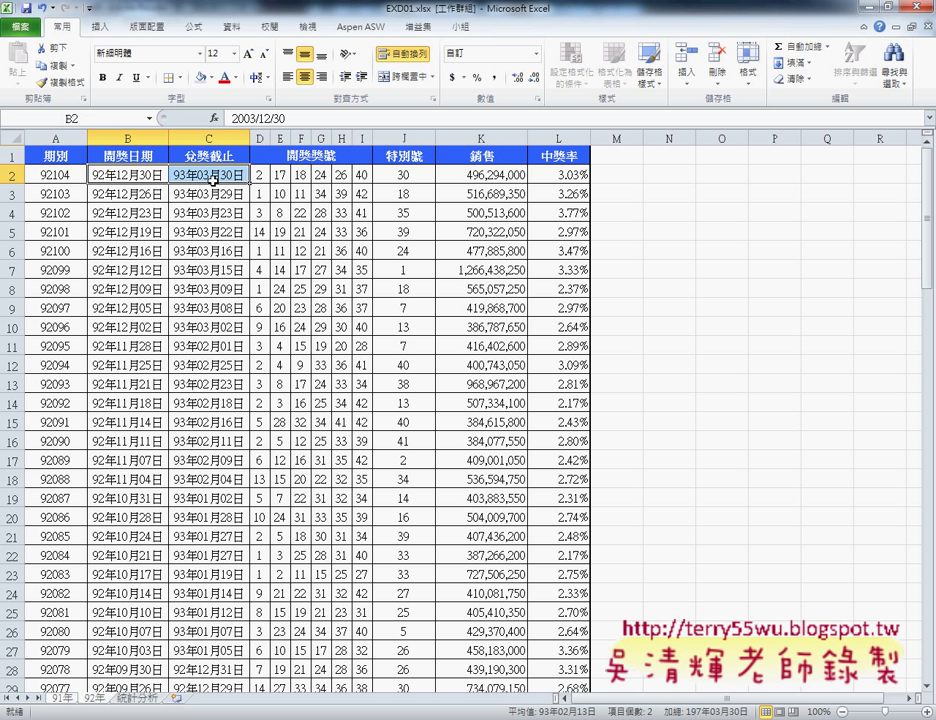
{"action": "key", "text": "ctrl+shift+Down"}
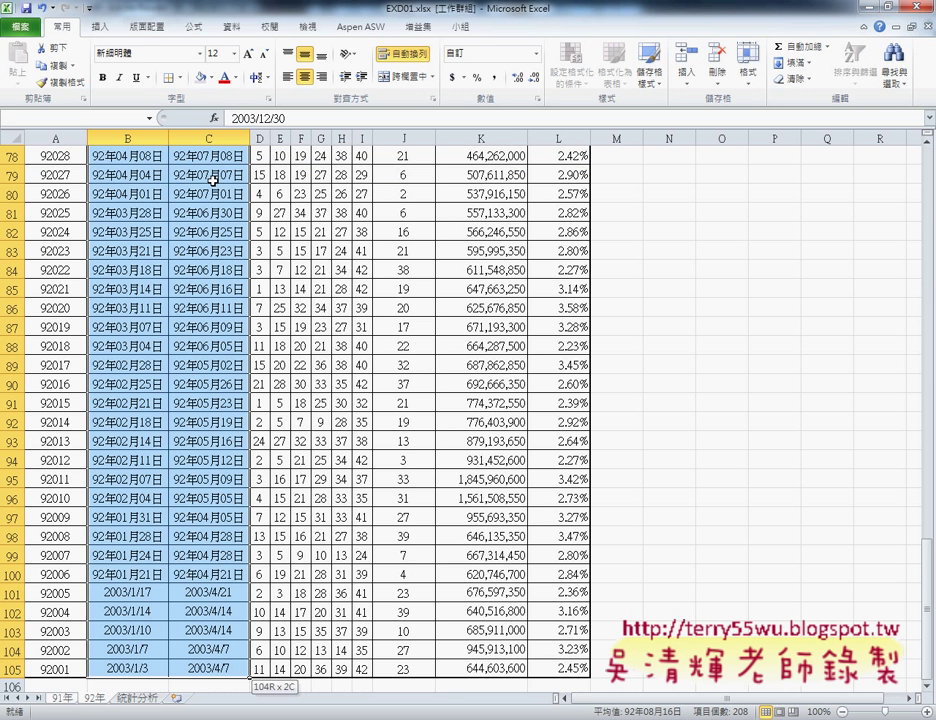
Format the 92年 dates as 中華民國曆 with two-digit months and days, e.g. 92年12月30日
{"action": "right_click", "coordinate": [178, 270]}
{"action": "left_click", "coordinate": [241, 467]}
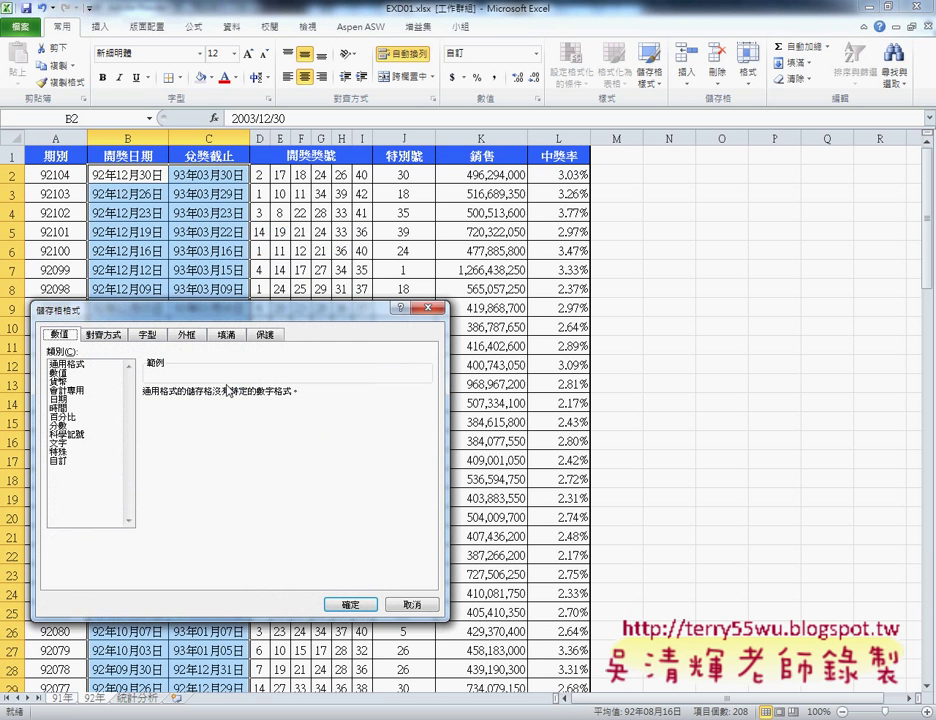
{"action": "left_click", "coordinate": [64, 399]}
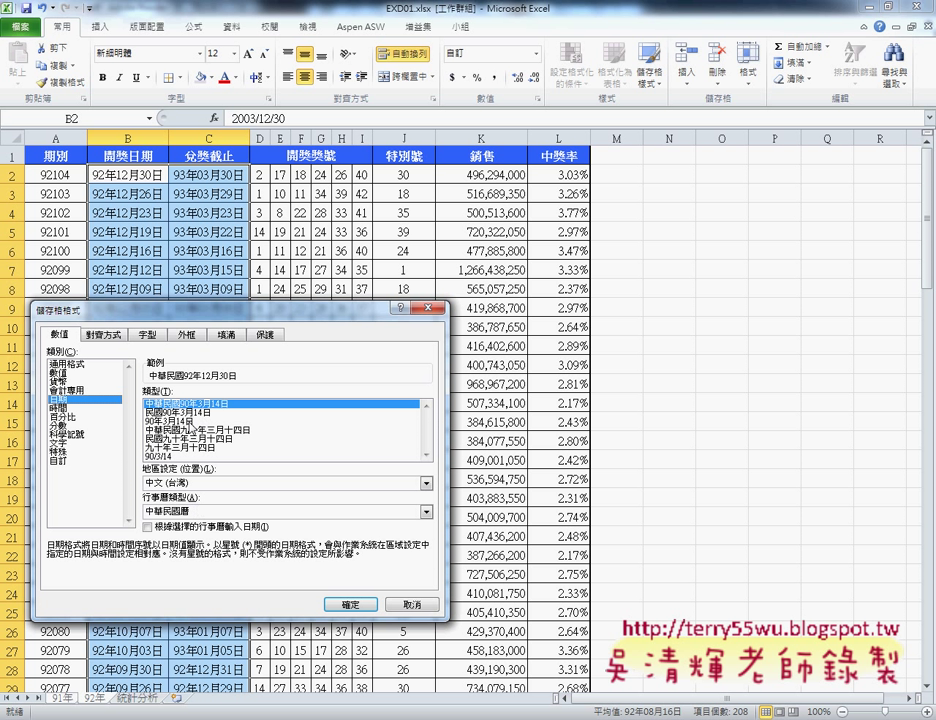
{"action": "left_click", "coordinate": [178, 421]}
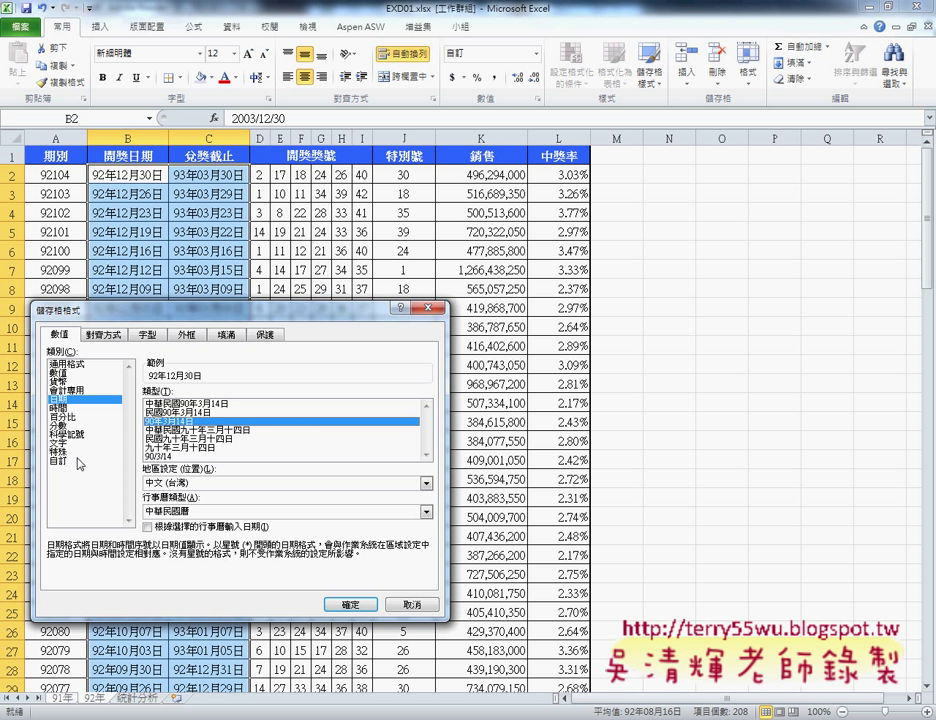
{"action": "left_click", "coordinate": [70, 461]}
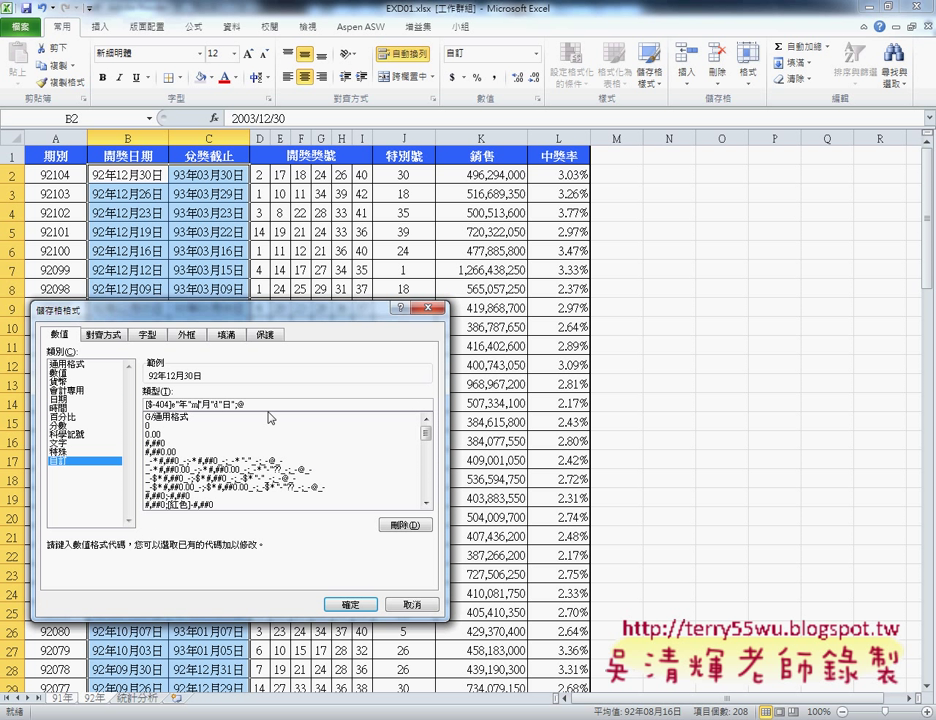
{"action": "type", "text": "m\"月\""}
{"action": "type", "text": "d"}
{"action": "left_click", "coordinate": [356, 604]}
Check the converted dates on both sheets, recheck the instructions, and open the 統計分析 sheet
{"action": "scroll", "coordinate": [182, 451], "scroll_direction": "down", "scroll_amount": 7}
{"action": "scroll", "coordinate": [188, 445], "scroll_direction": "down", "scroll_amount": 10}
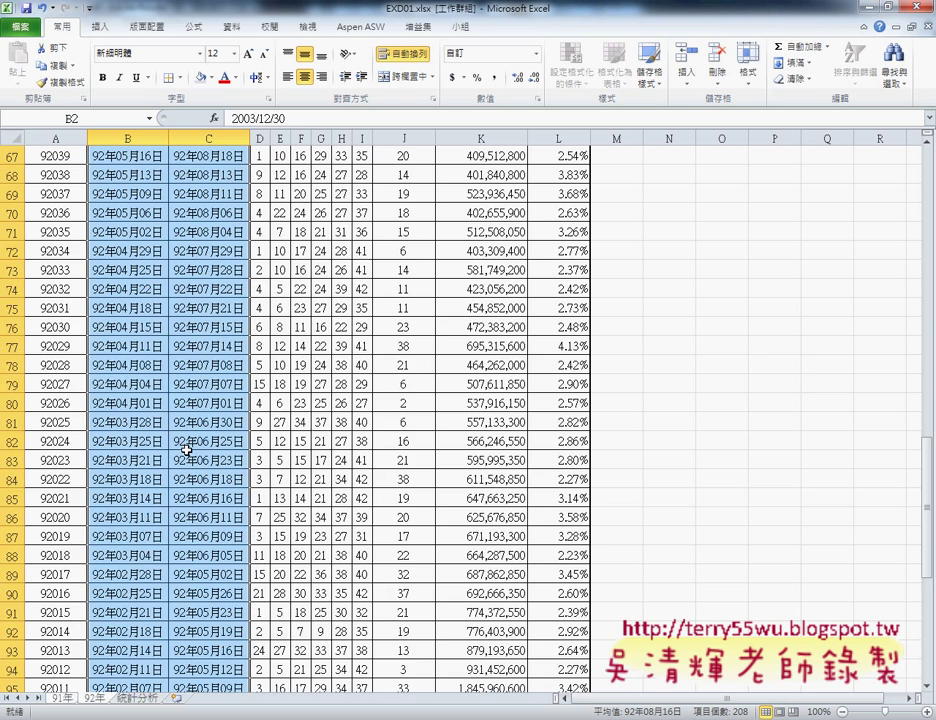
{"action": "scroll", "coordinate": [188, 445], "scroll_direction": "down", "scroll_amount": 10}
{"action": "scroll", "coordinate": [188, 445], "scroll_direction": "down", "scroll_amount": 5}
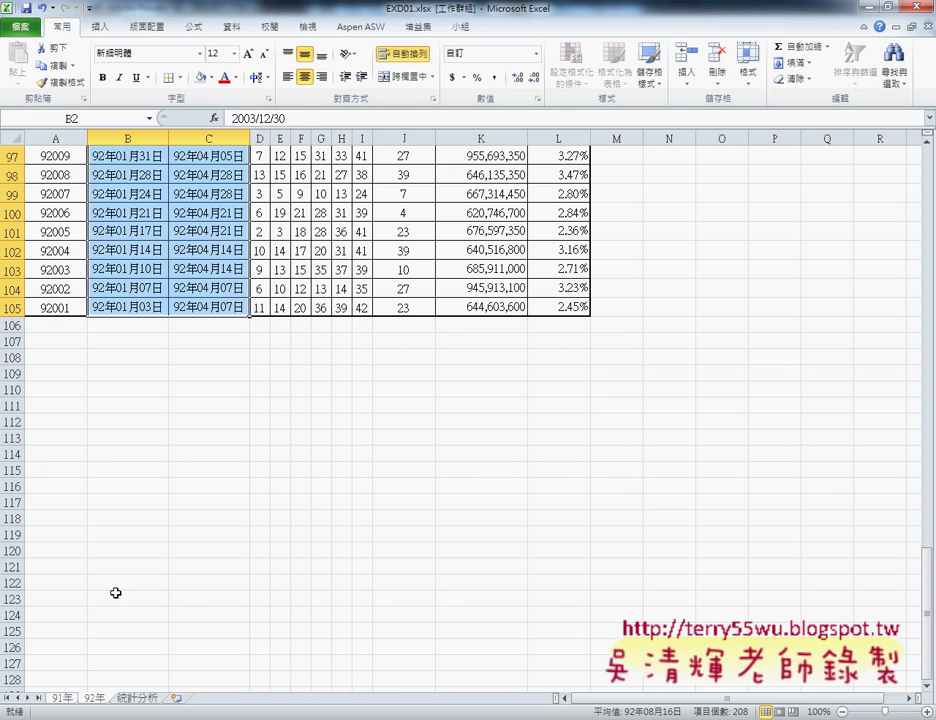
{"action": "left_click", "coordinate": [57, 699]}
{"action": "left_click", "coordinate": [97, 700]}
{"action": "key", "text": "alt+Tab"}
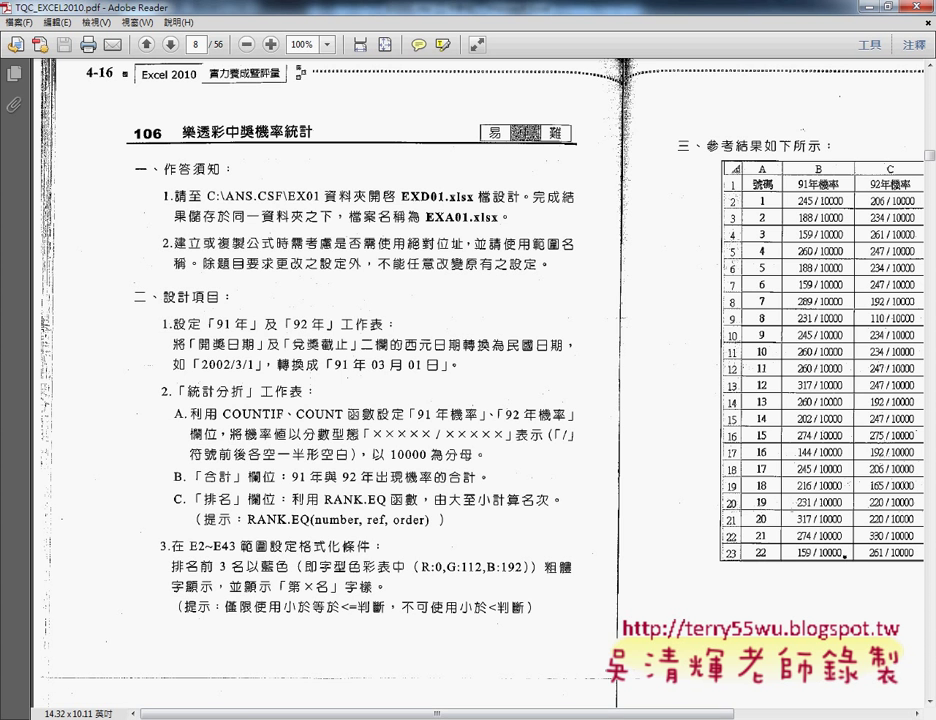
{"action": "key", "text": "alt+Tab"}
{"action": "left_click", "coordinate": [148, 697]}
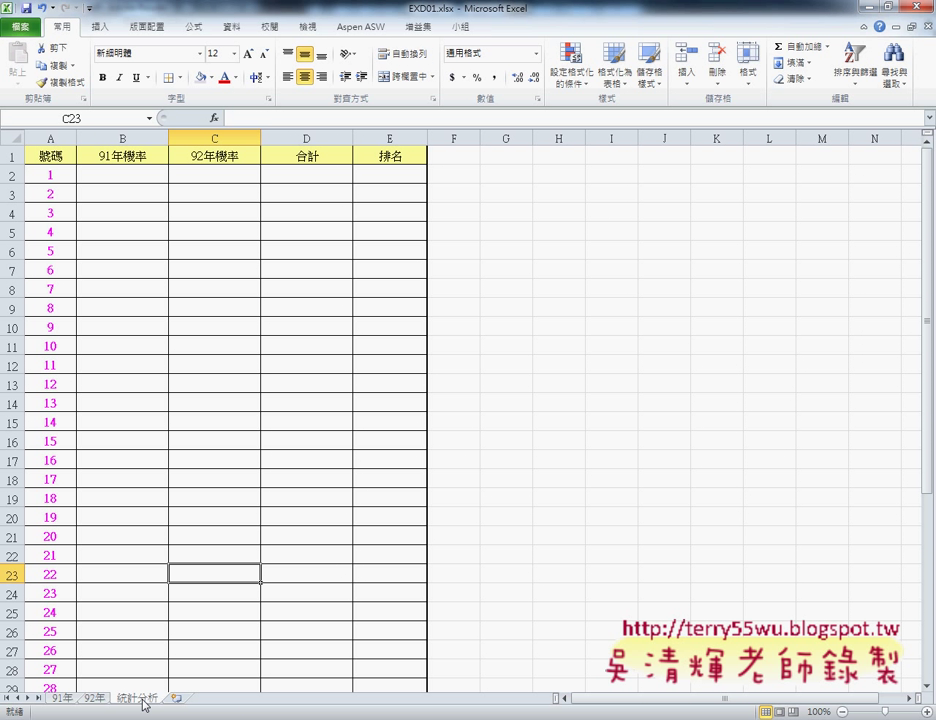
Compare the empty 91年機率 and 92年機率 cells with the 91年 sheet's data, then switch to the PDF instructions
{"action": "left_click", "coordinate": [136, 175]}
{"action": "left_click", "coordinate": [202, 178]}
{"action": "left_click", "coordinate": [131, 179]}
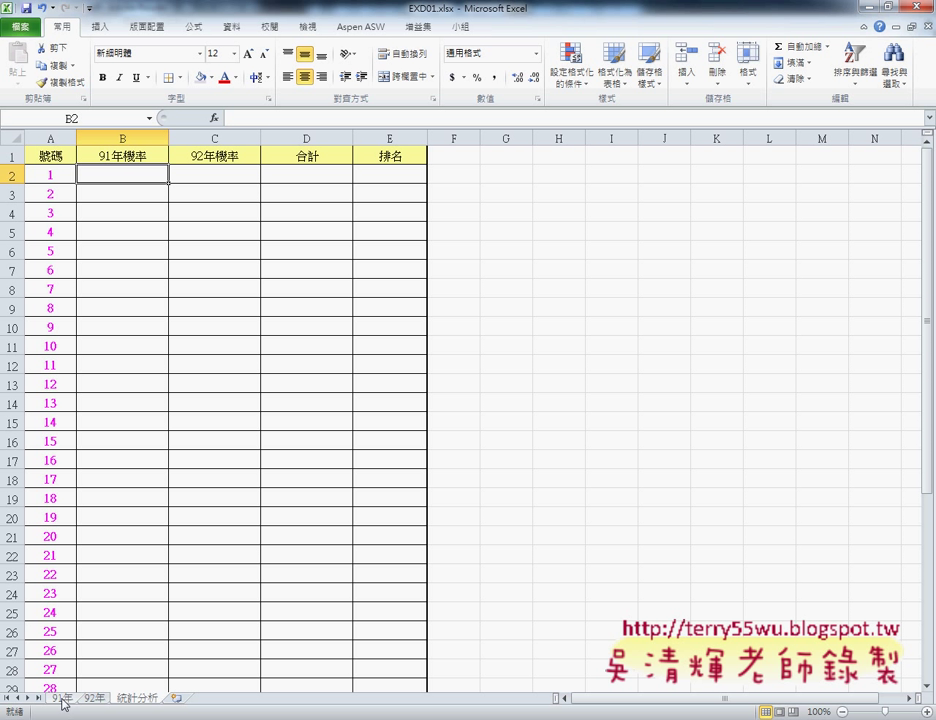
{"action": "left_click", "coordinate": [61, 703]}
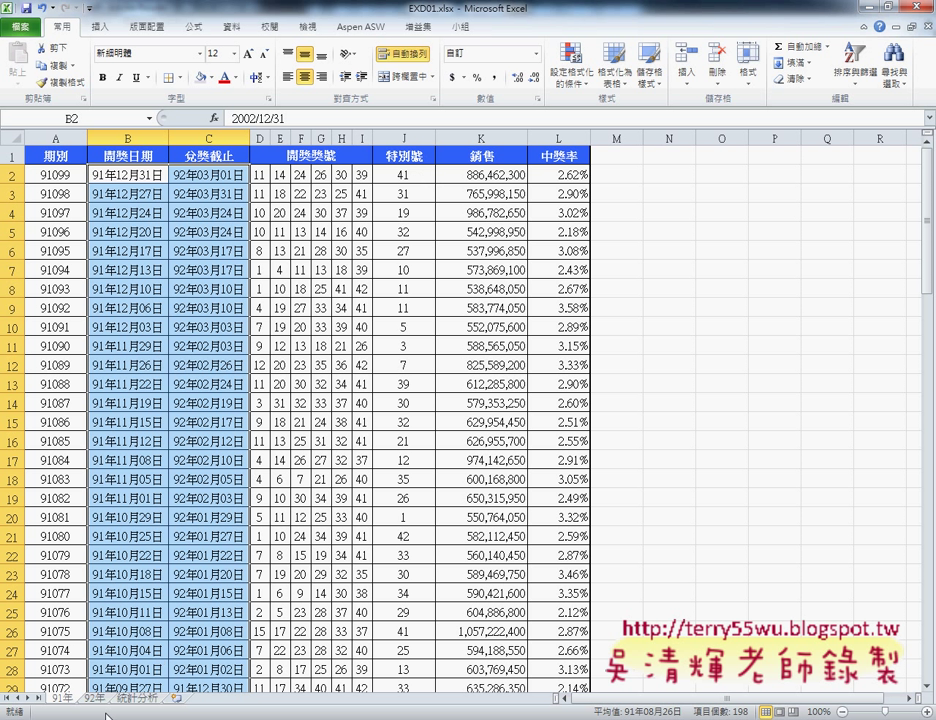
{"action": "left_click", "coordinate": [139, 698]}
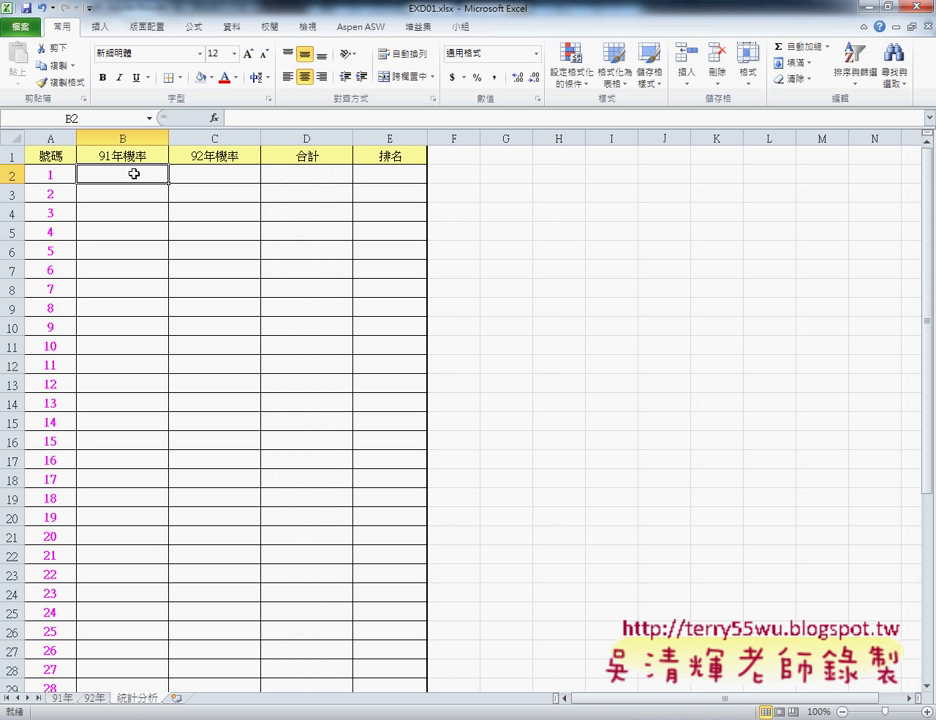
{"action": "left_click", "coordinate": [205, 175]}
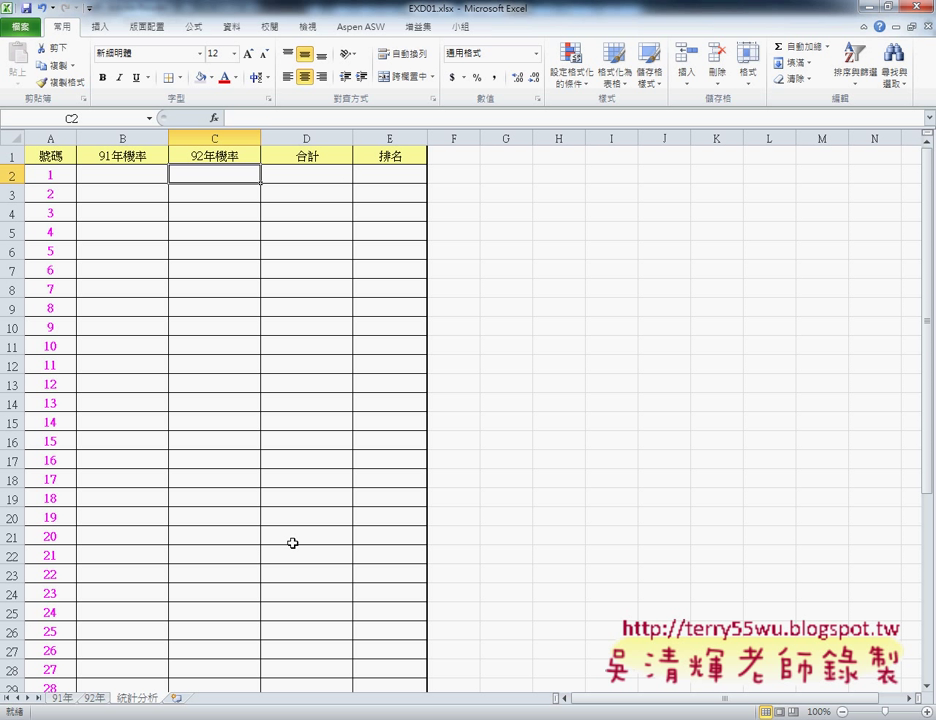
{"action": "key", "text": "alt+Tab"}
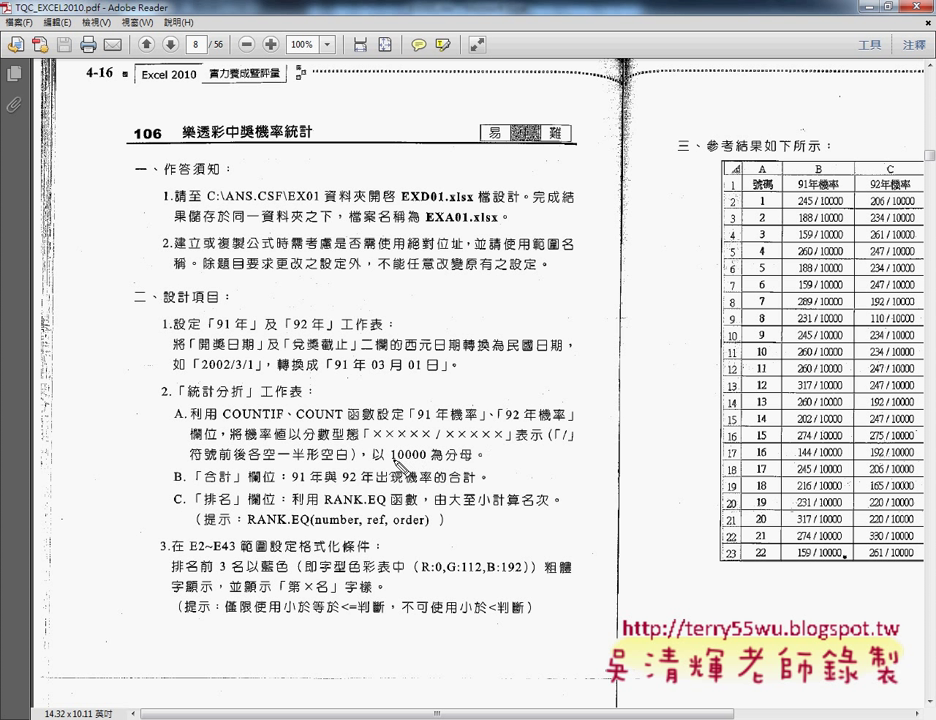
Underline the 10000-denominator, '/' separator, half-width space and 合計 requirements, then clear the marks
{"action": "left_click_drag", "start_coordinate": [394, 462], "coordinate": [477, 461]}
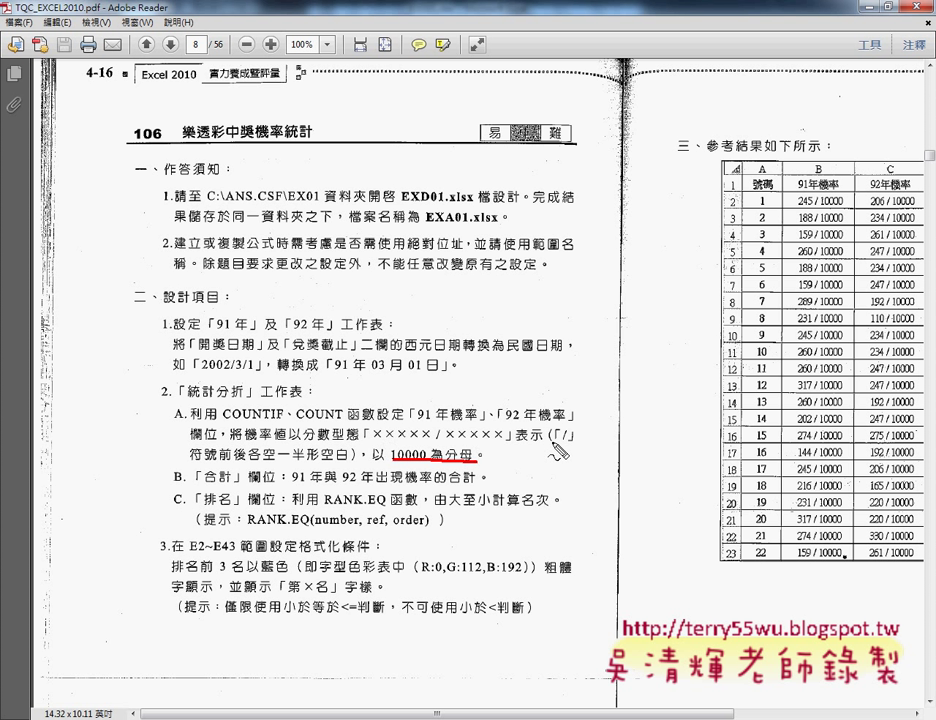
{"action": "left_click_drag", "start_coordinate": [553, 442], "coordinate": [571, 442]}
{"action": "left_click_drag", "start_coordinate": [268, 462], "coordinate": [350, 461]}
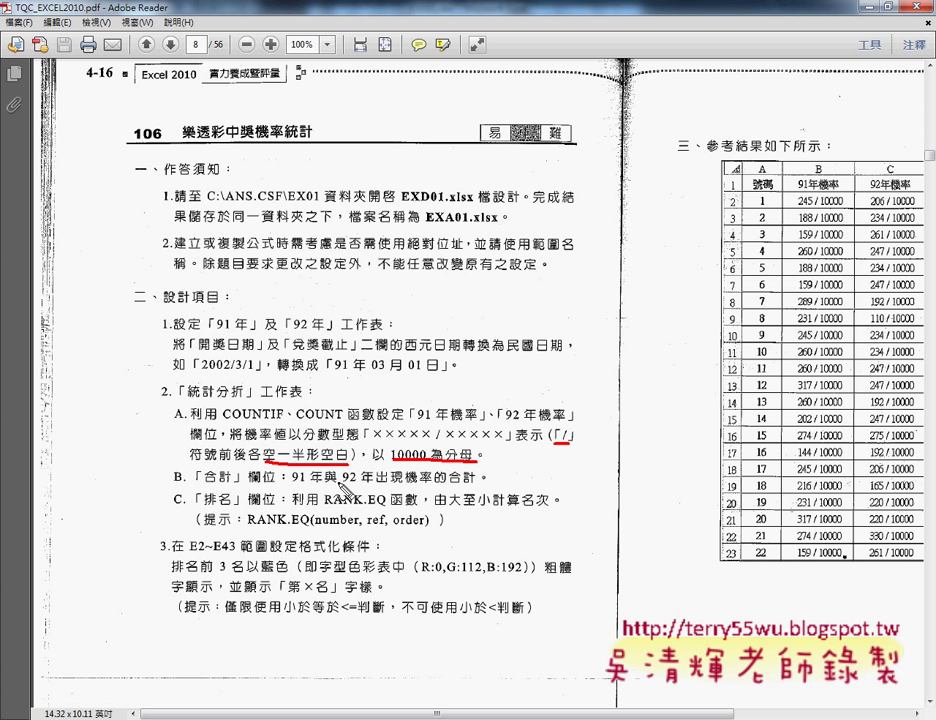
{"action": "left_click_drag", "start_coordinate": [292, 478], "coordinate": [310, 478]}
{"action": "left_click_drag", "start_coordinate": [340, 481], "coordinate": [475, 488]}
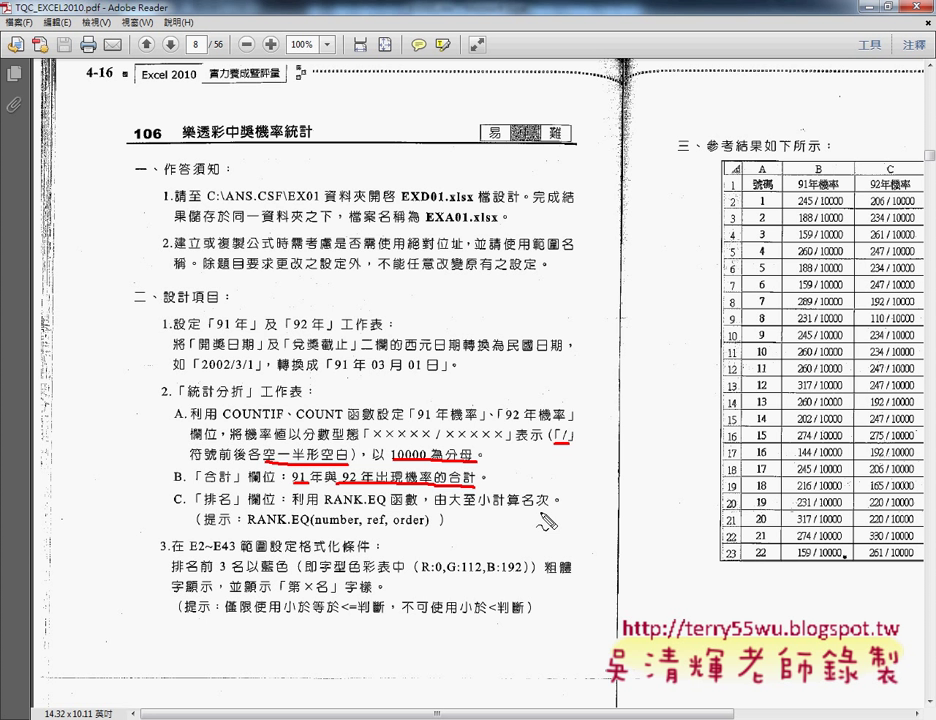
{"action": "key", "text": "Escape"}
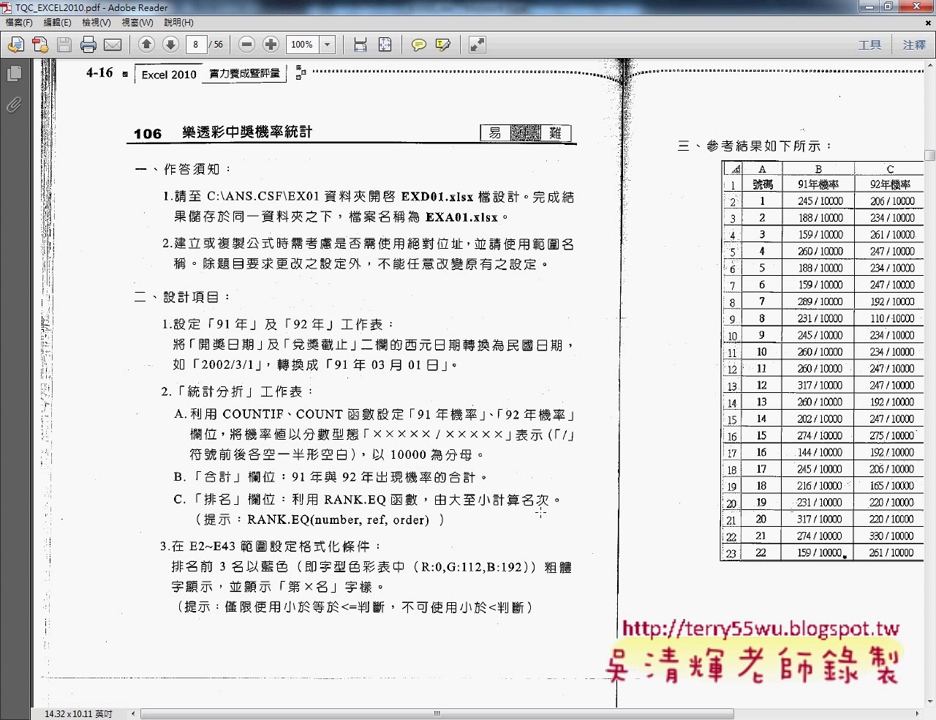
{"action": "key", "text": "alt+Tab"}
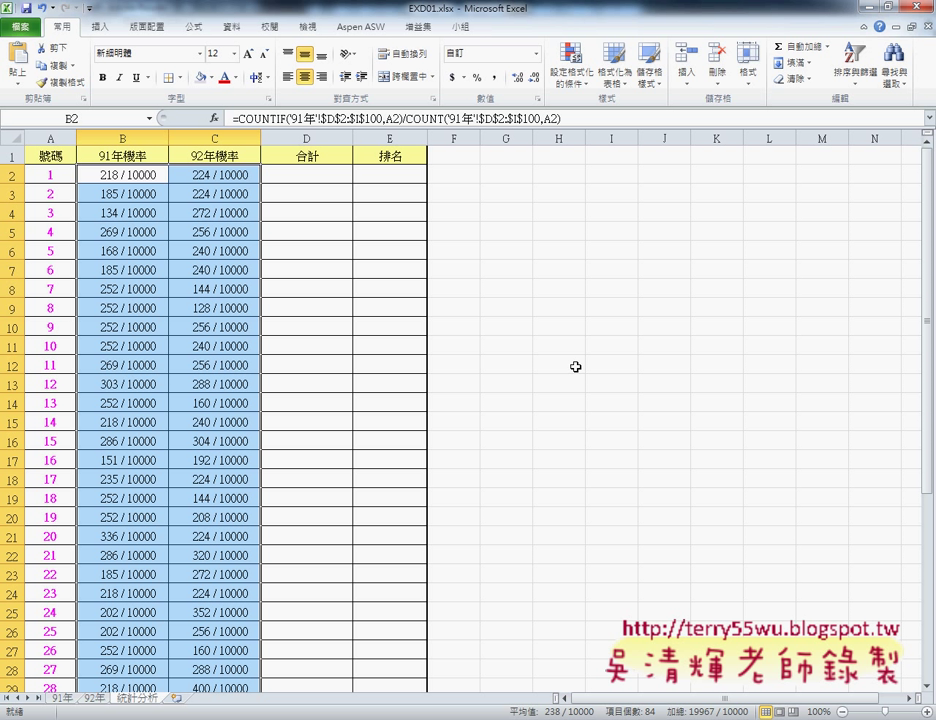
Undo the probability formulas and fraction formatting, then view the top of the 91年 sheet
{"action": "key", "text": "ctrl+z"}
{"action": "key", "text": "ctrl+z"}
{"action": "key", "text": "ctrl+z"}
{"action": "key", "text": "ctrl+z"}
{"action": "key", "text": "ctrl+z"}
{"action": "key", "text": "ctrl+z"}
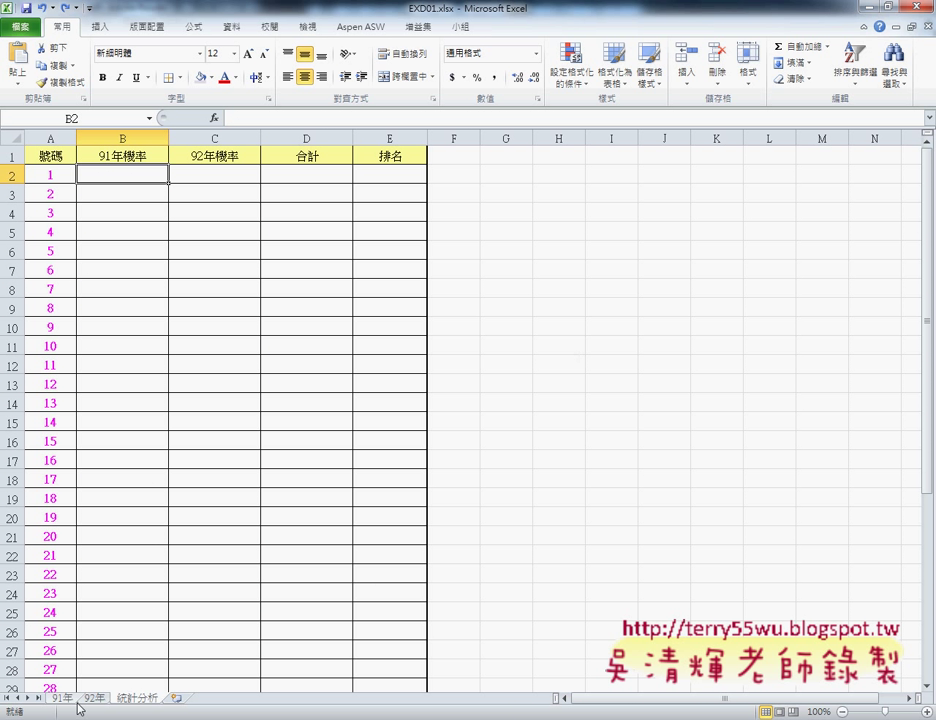
{"action": "left_click", "coordinate": [62, 699]}
{"action": "scroll", "coordinate": [261, 490], "scroll_direction": "up", "scroll_amount": 14}
{"action": "scroll", "coordinate": [261, 490], "scroll_direction": "up", "scroll_amount": 8}
{"action": "scroll", "coordinate": [261, 490], "scroll_direction": "up", "scroll_amount": 8}
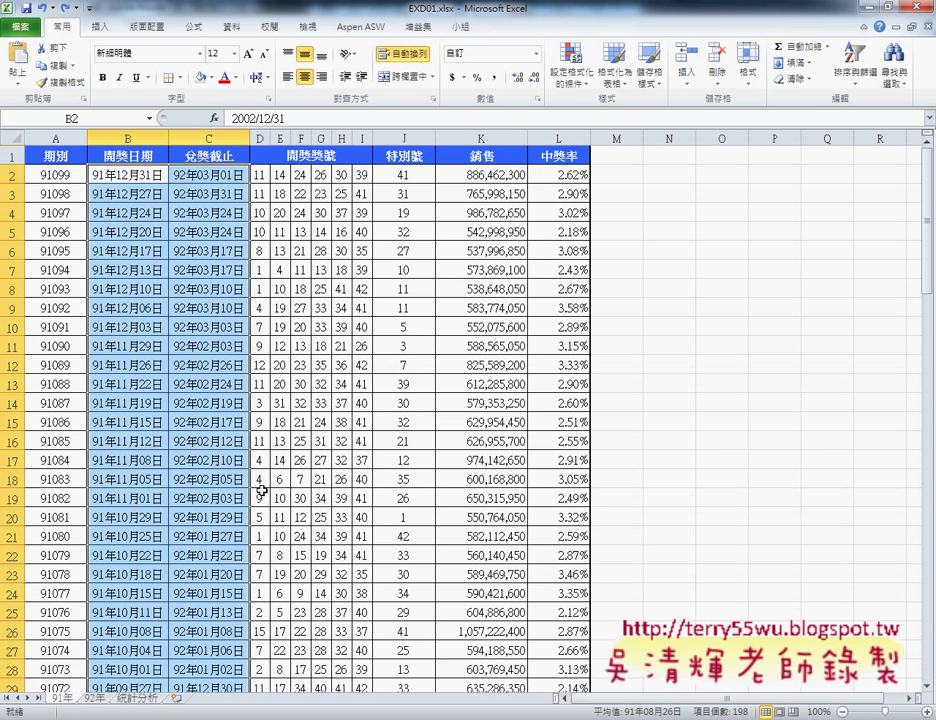
Select the 91年 draw numbers D2:J100, then return to the 統計分析 sheet
{"action": "left_click", "coordinate": [266, 175]}
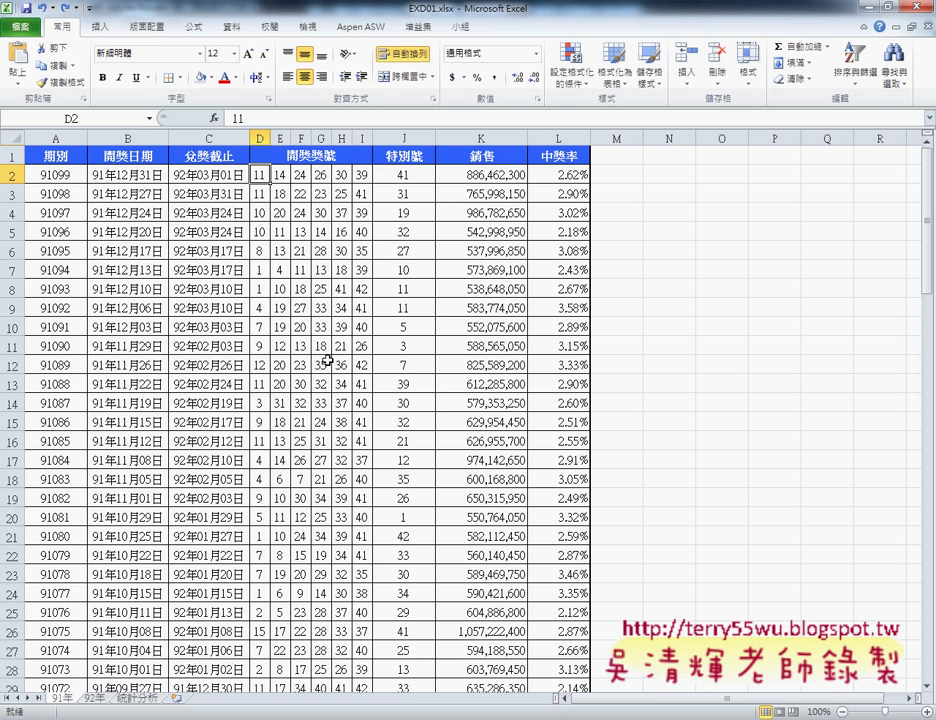
{"action": "scroll", "coordinate": [327, 360], "scroll_direction": "down", "scroll_amount": 3}
{"action": "scroll", "coordinate": [327, 360], "scroll_direction": "up", "scroll_amount": 3}
{"action": "scroll", "coordinate": [416, 566], "scroll_direction": "down", "scroll_amount": 11}
{"action": "scroll", "coordinate": [416, 566], "scroll_direction": "down", "scroll_amount": 5}
{"action": "scroll", "coordinate": [414, 570], "scroll_direction": "down", "scroll_amount": 8}
{"action": "scroll", "coordinate": [413, 573], "scroll_direction": "down", "scroll_amount": 4}
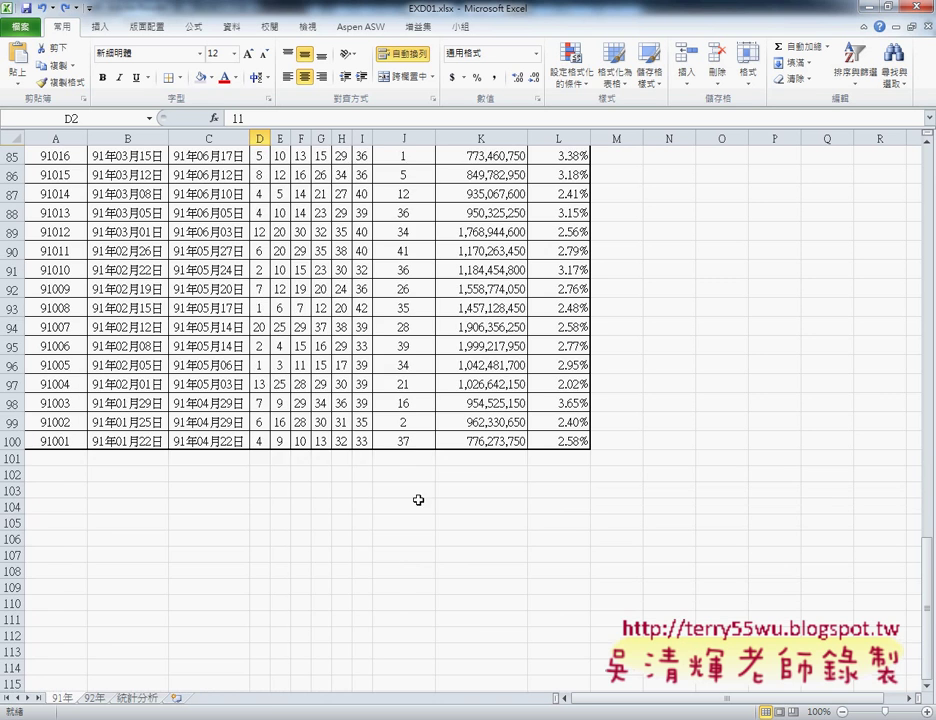
{"action": "left_click", "coordinate": [420, 444], "text": "shift"}
{"action": "scroll", "coordinate": [420, 444], "scroll_direction": "up", "scroll_amount": 10}
{"action": "scroll", "coordinate": [420, 444], "scroll_direction": "up", "scroll_amount": 9}
{"action": "scroll", "coordinate": [420, 444], "scroll_direction": "up", "scroll_amount": 9}
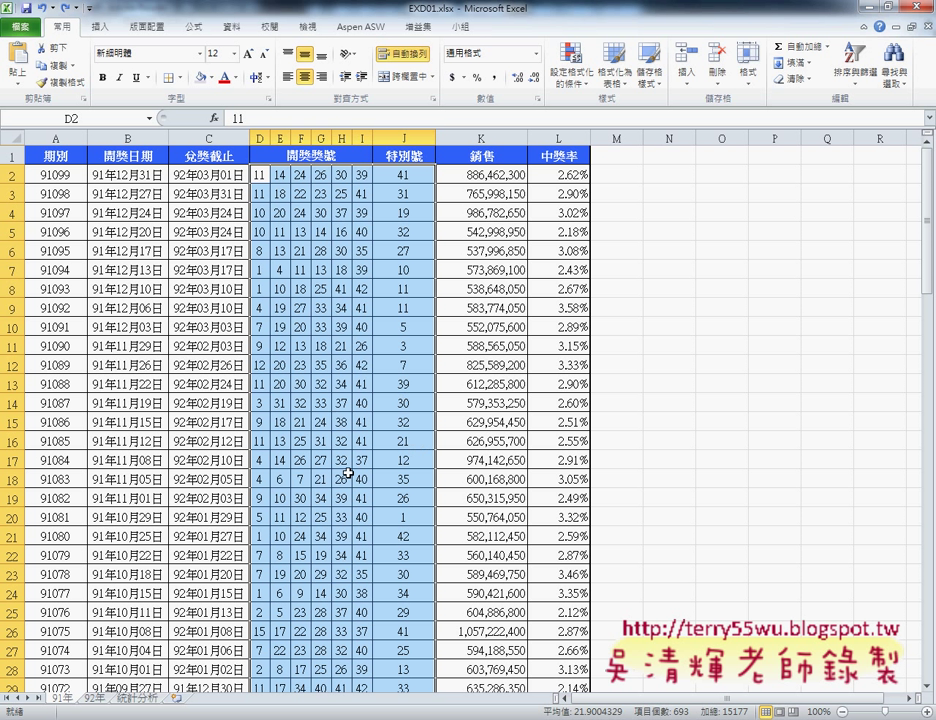
{"action": "left_click", "coordinate": [130, 700]}
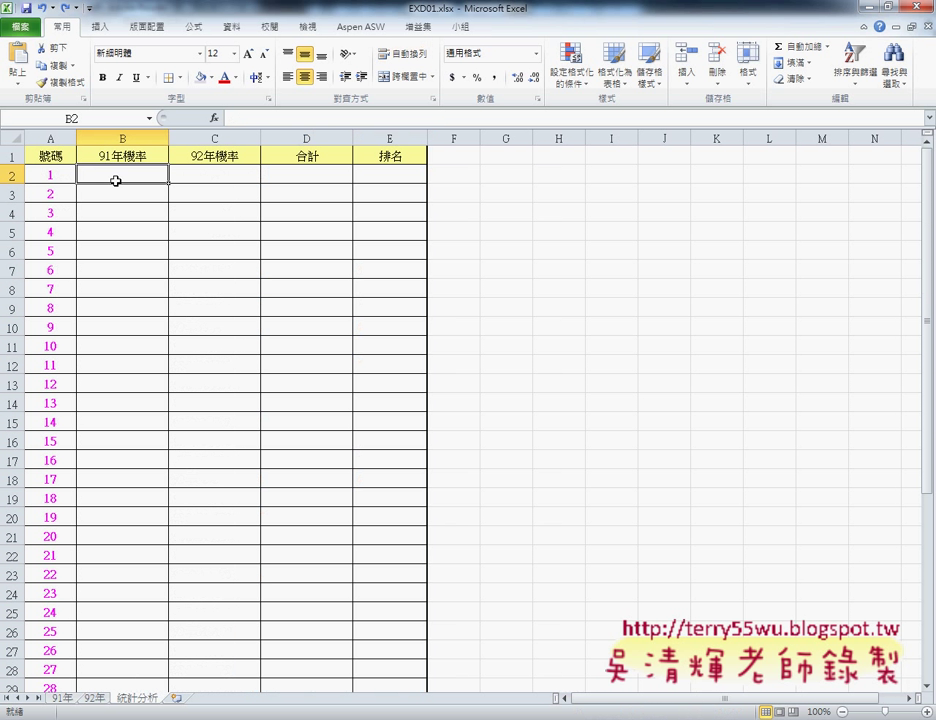
Select B2 next to number 1 and choose COUNTIF from the Insert Function list
{"action": "left_click", "coordinate": [49, 177]}
{"action": "left_click", "coordinate": [127, 173]}
{"action": "left_click", "coordinate": [50, 175]}
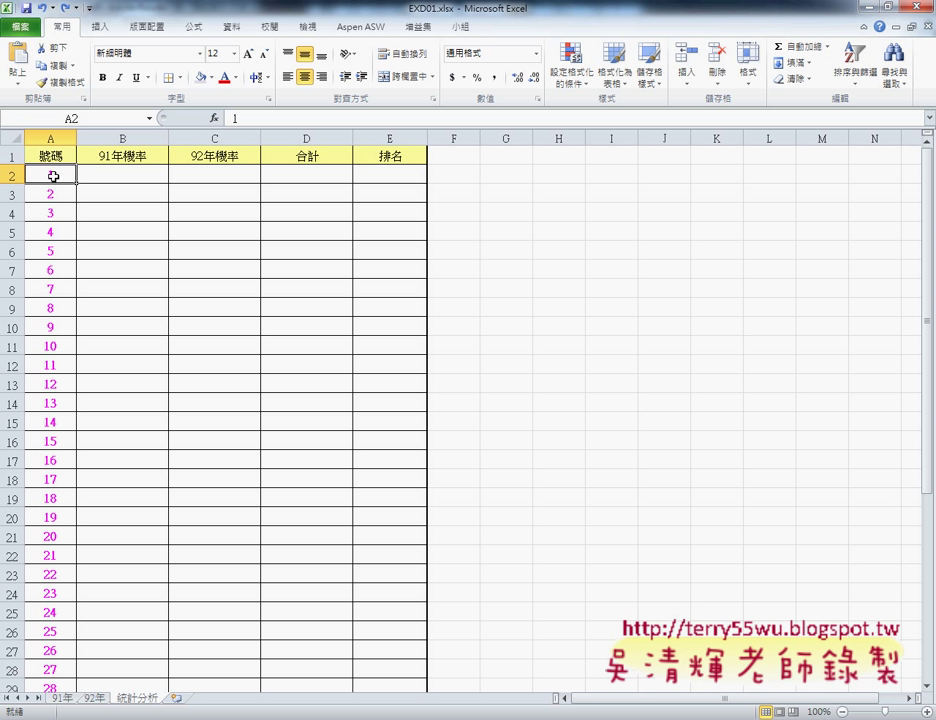
{"action": "left_click", "coordinate": [114, 177]}
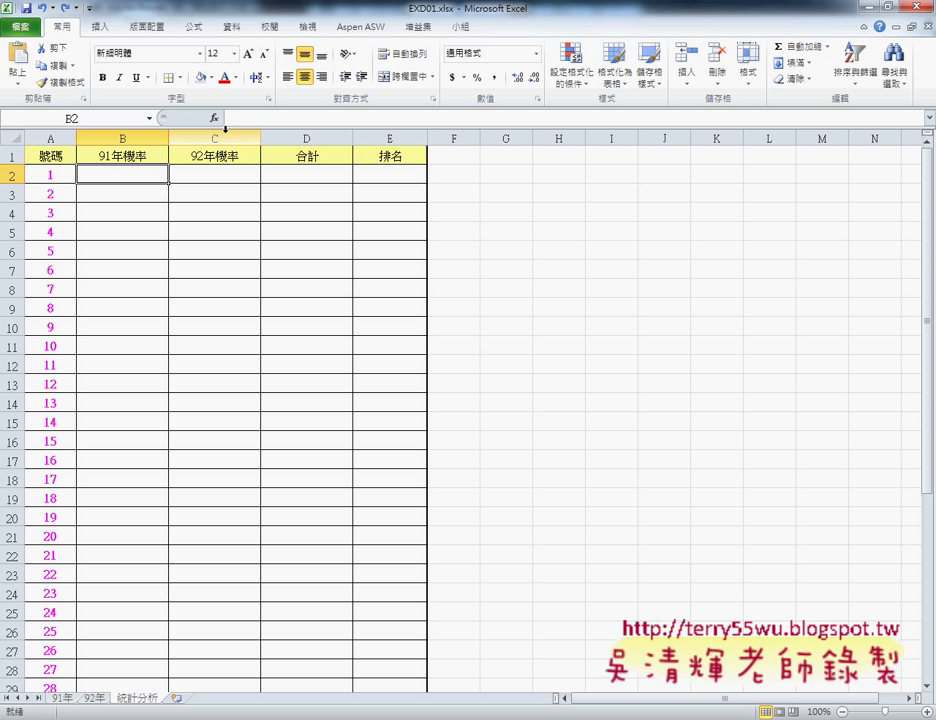
{"action": "left_click", "coordinate": [214, 119]}
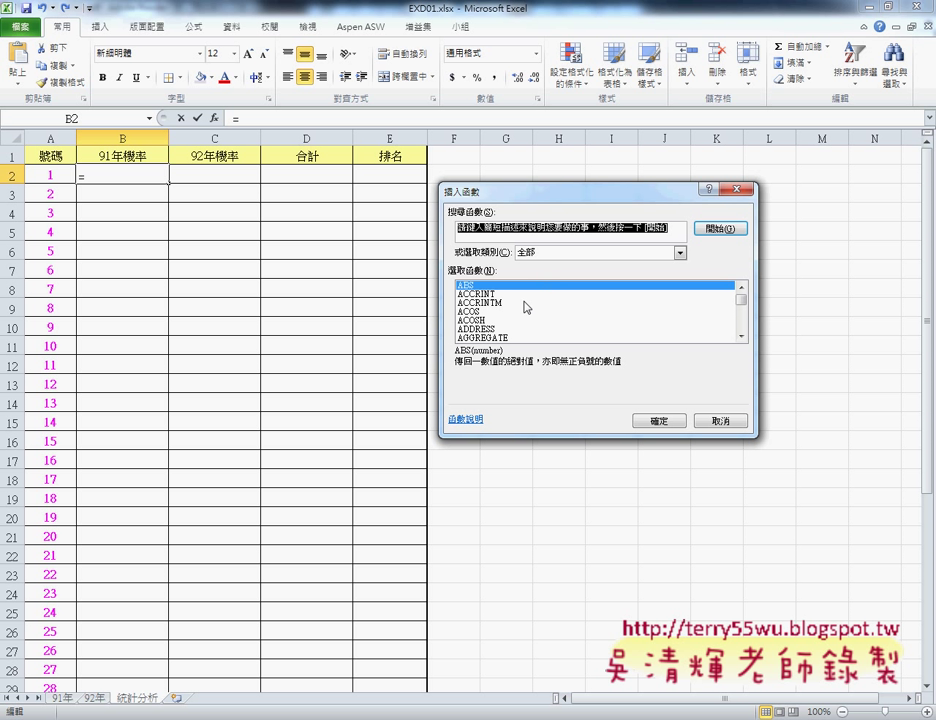
{"action": "left_click", "coordinate": [525, 303]}
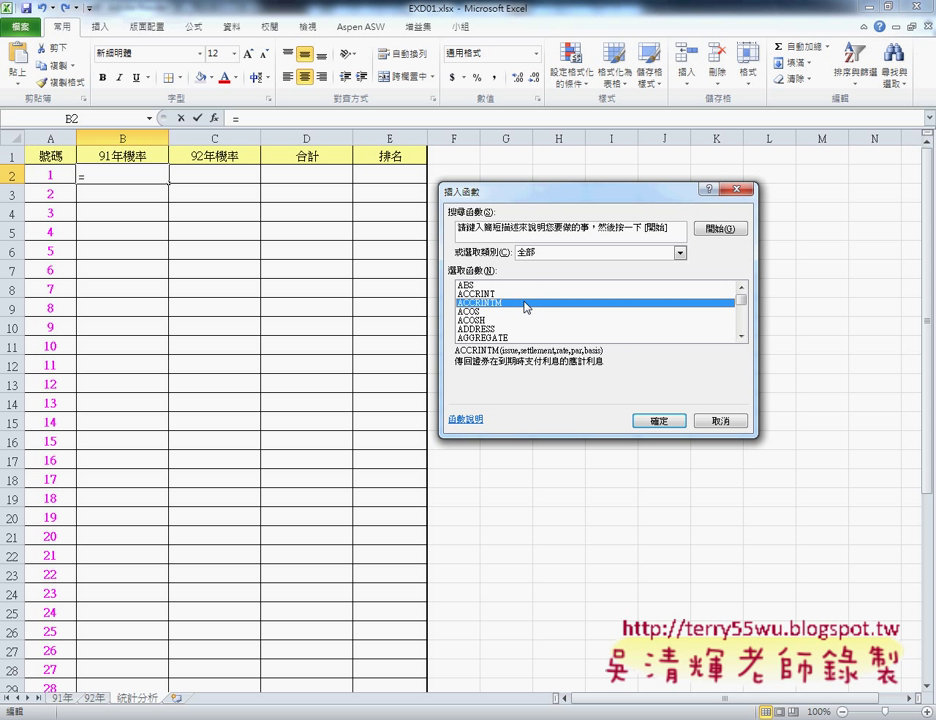
{"action": "type", "text": "countif"}
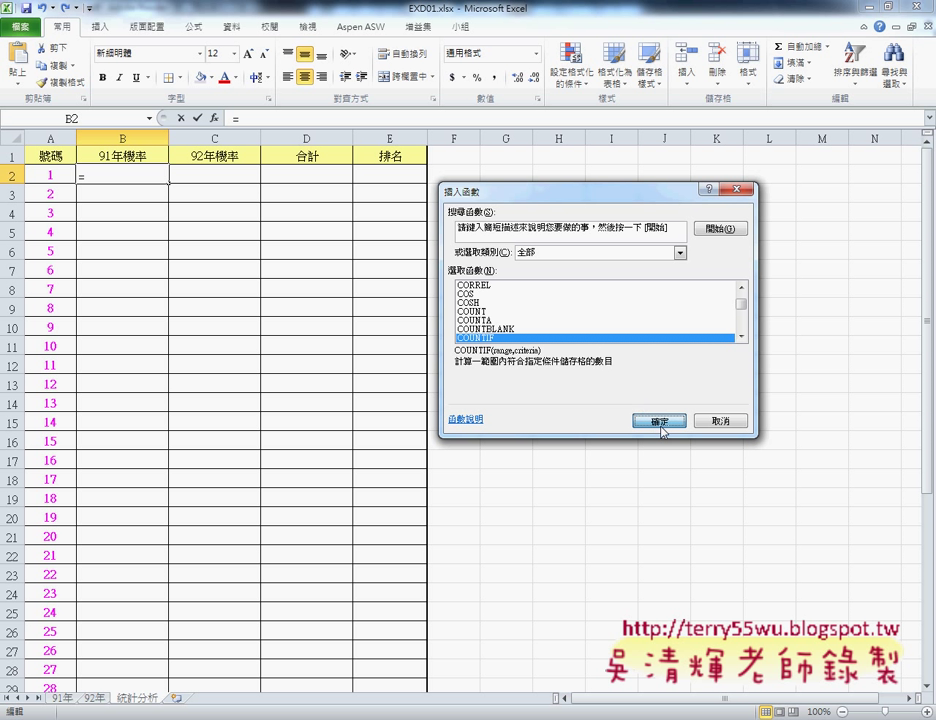
{"action": "left_click", "coordinate": [657, 420]}
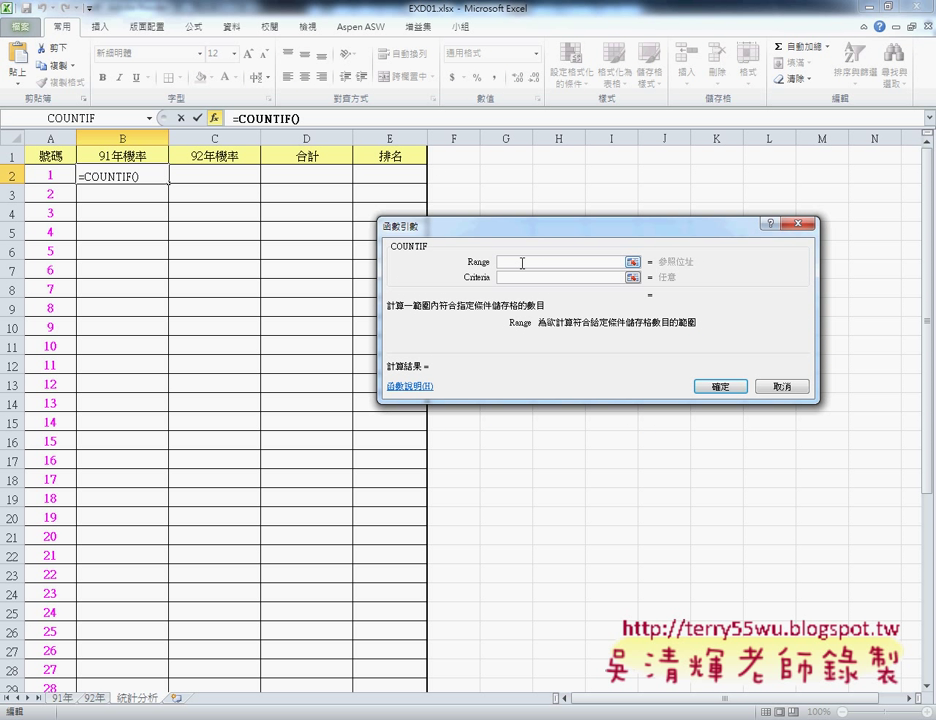
Set the COUNTIF range on the 91年 sheet starting at D2 and extending down to I100
{"action": "left_click", "coordinate": [64, 698]}
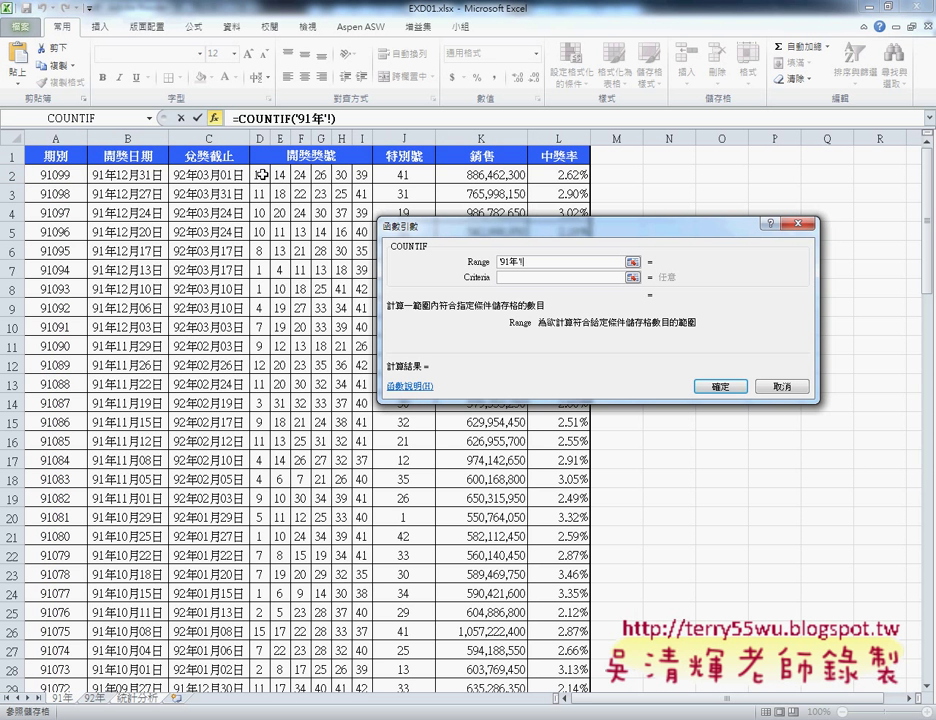
{"action": "left_click", "coordinate": [262, 175]}
{"action": "scroll", "coordinate": [334, 383], "scroll_direction": "down", "scroll_amount": 4}
{"action": "scroll", "coordinate": [334, 383], "scroll_direction": "down", "scroll_amount": 8}
{"action": "scroll", "coordinate": [334, 383], "scroll_direction": "down", "scroll_amount": 7}
{"action": "scroll", "coordinate": [334, 383], "scroll_direction": "down", "scroll_amount": 11}
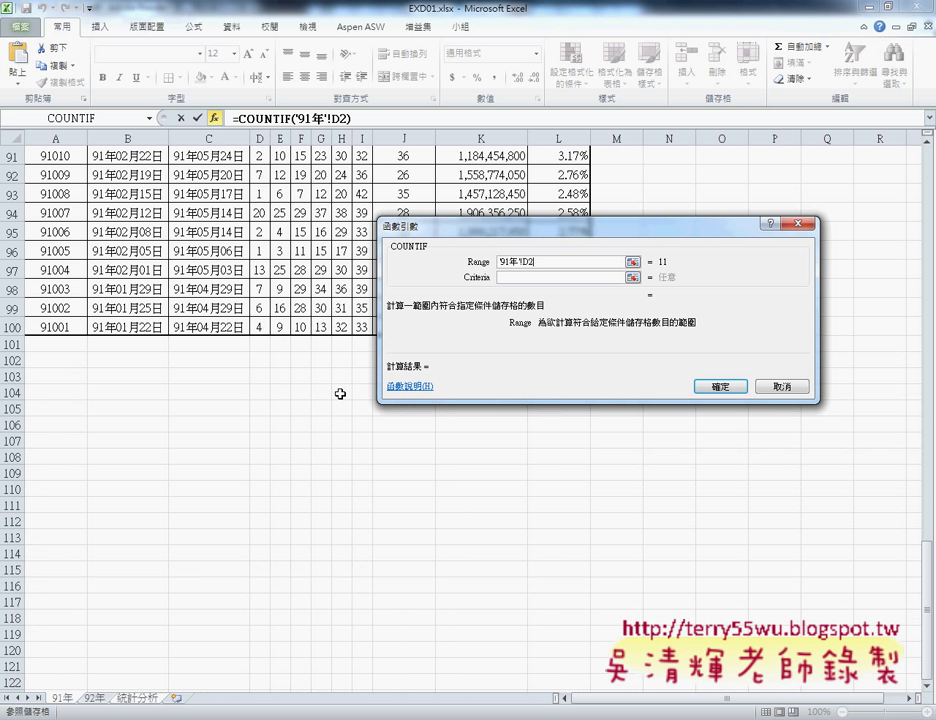
{"action": "left_click", "coordinate": [367, 328], "text": "shift"}
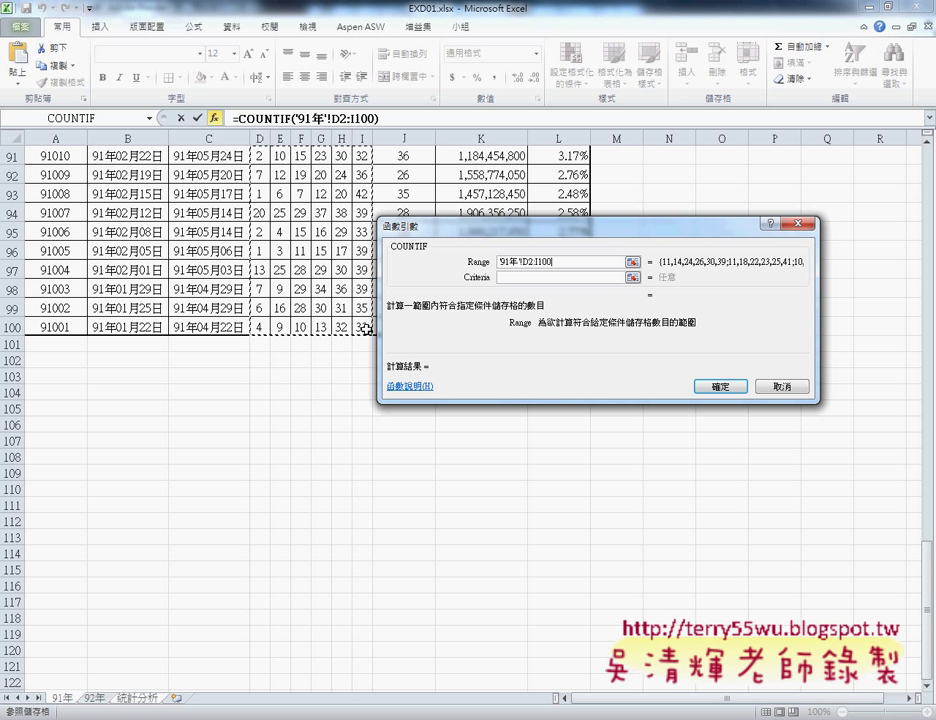
Extend the range to $D$2:$J$100 as absolute, set criteria to A2, and confirm, giving 17
{"action": "left_click_drag", "start_coordinate": [442, 228], "coordinate": [498, 403]}
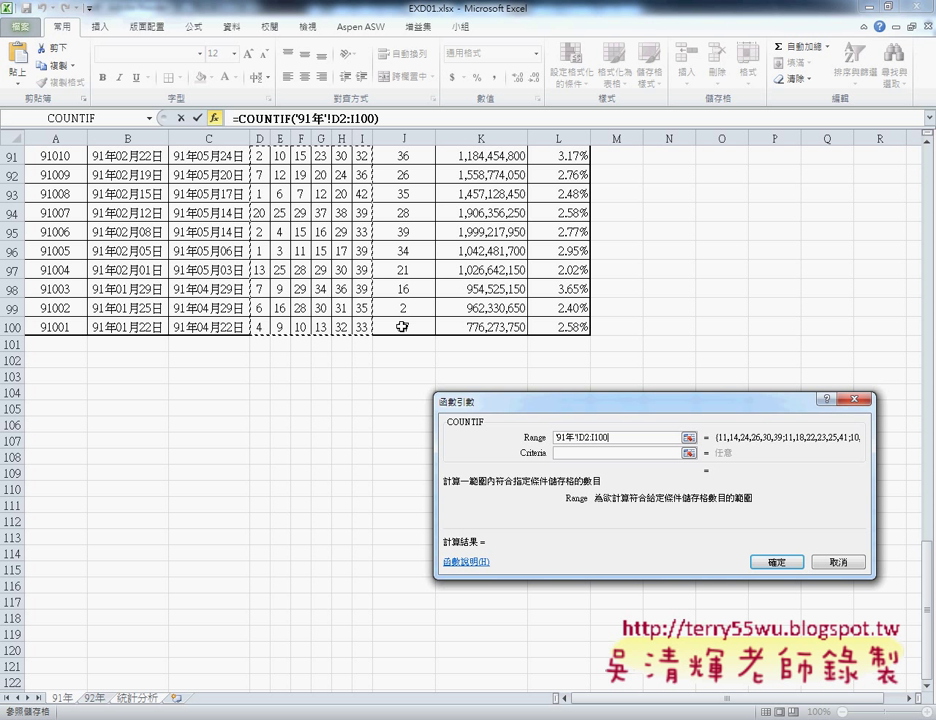
{"action": "left_click", "coordinate": [400, 330], "text": "shift"}
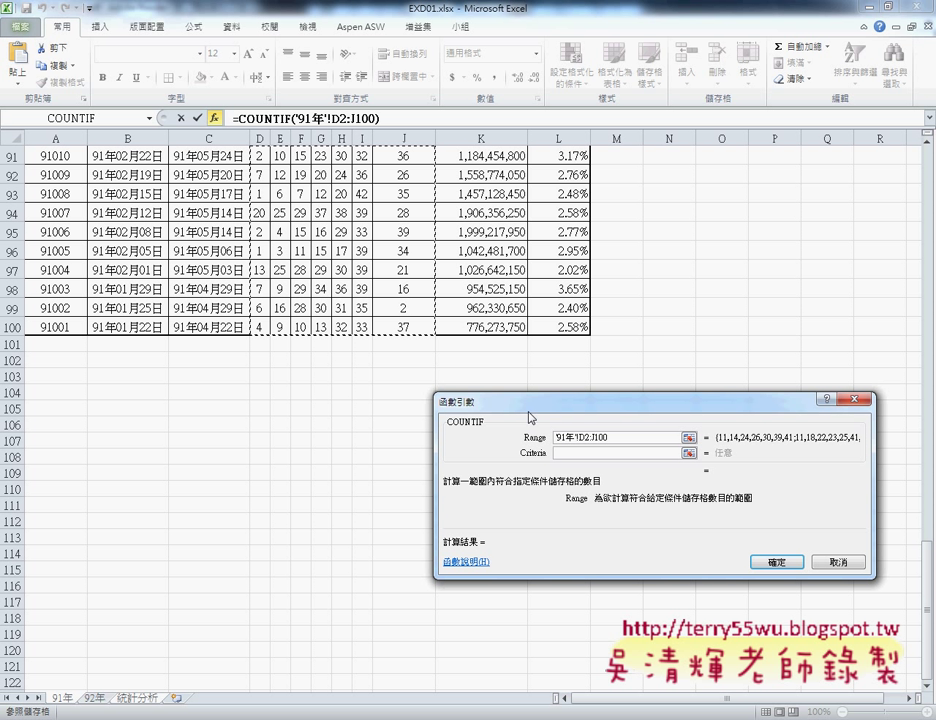
{"action": "left_click_drag", "start_coordinate": [575, 437], "coordinate": [621, 437]}
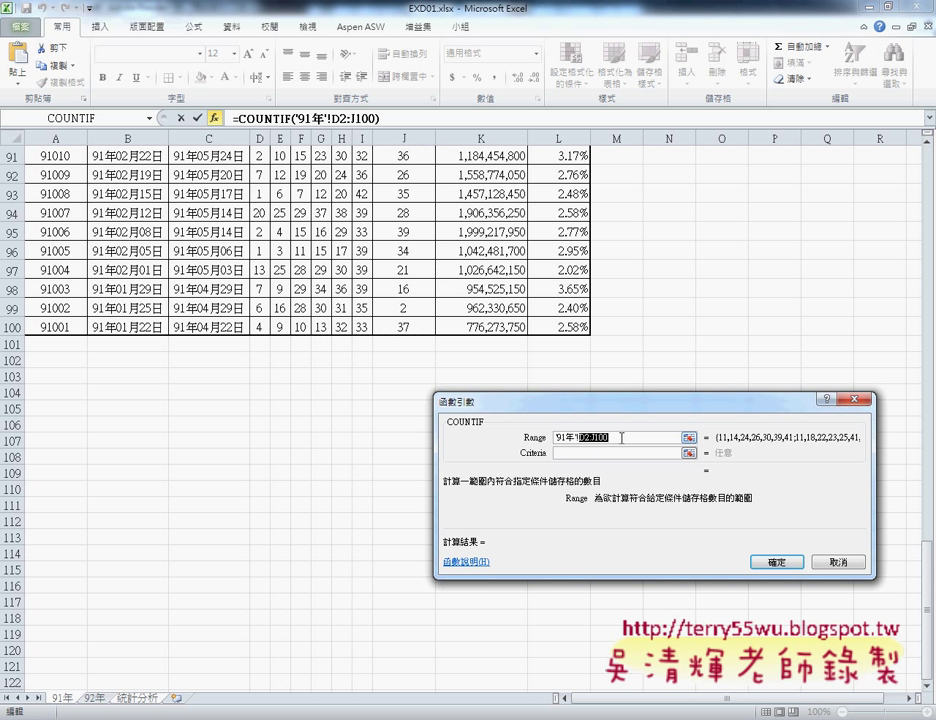
{"action": "key", "text": "F4"}
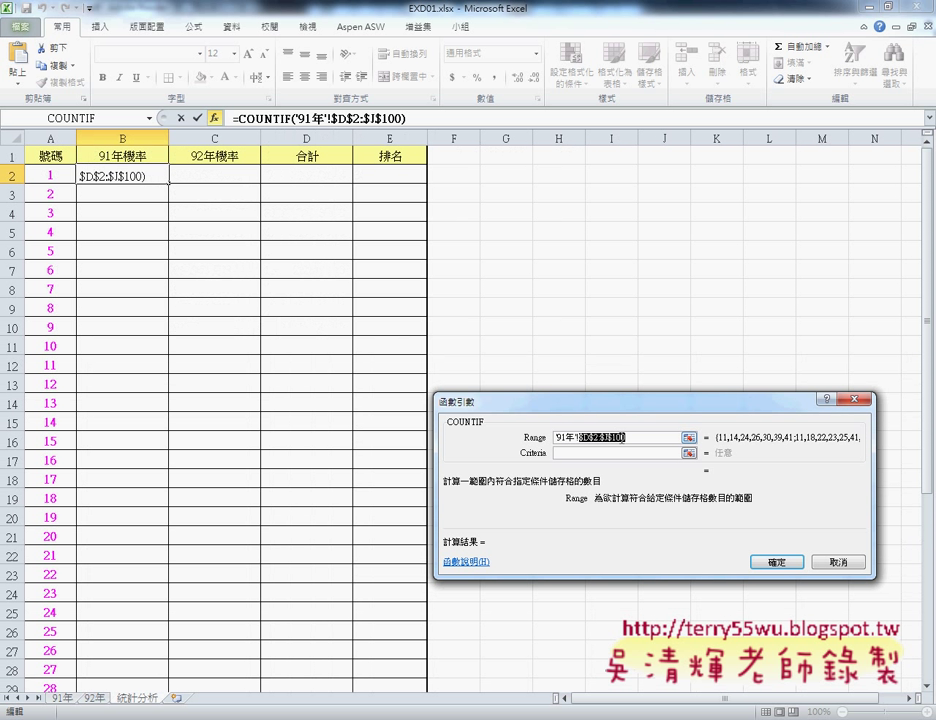
{"action": "left_click", "coordinate": [592, 454]}
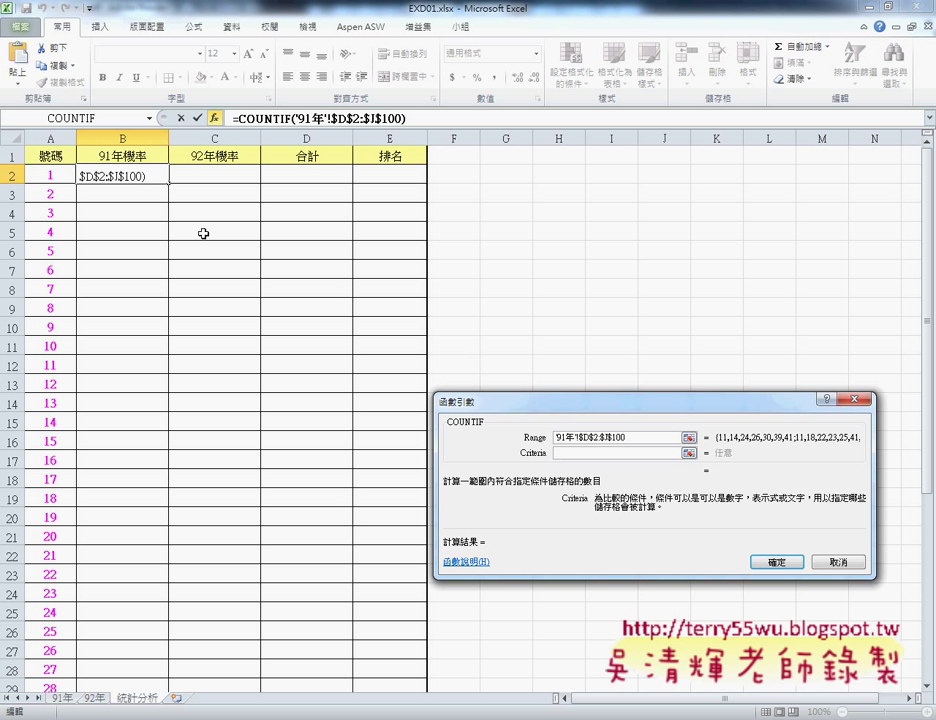
{"action": "left_click", "coordinate": [51, 174]}
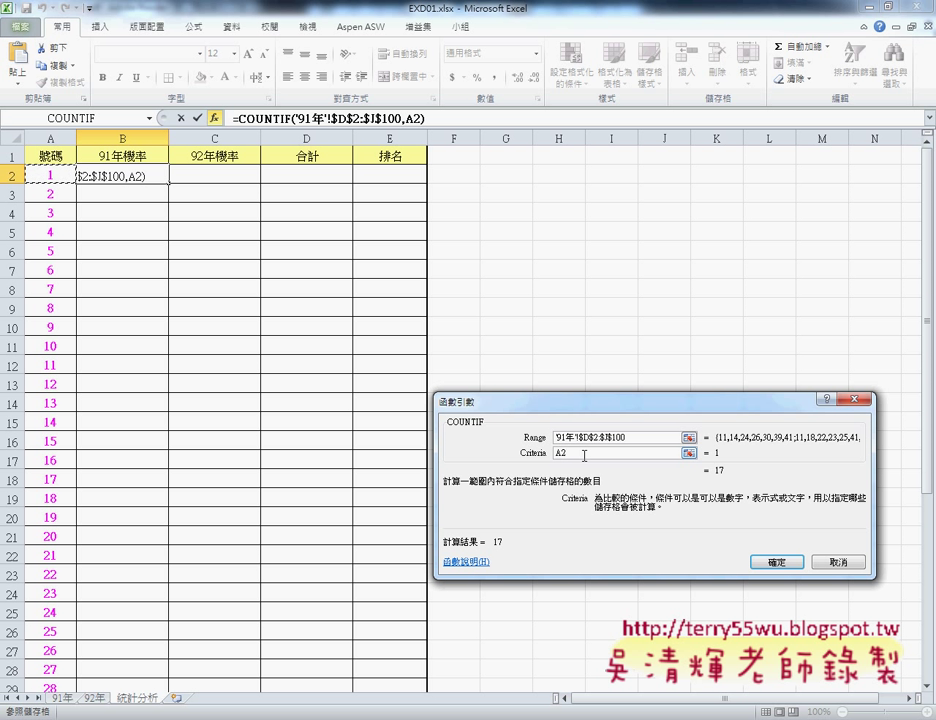
{"action": "left_click", "coordinate": [787, 567]}
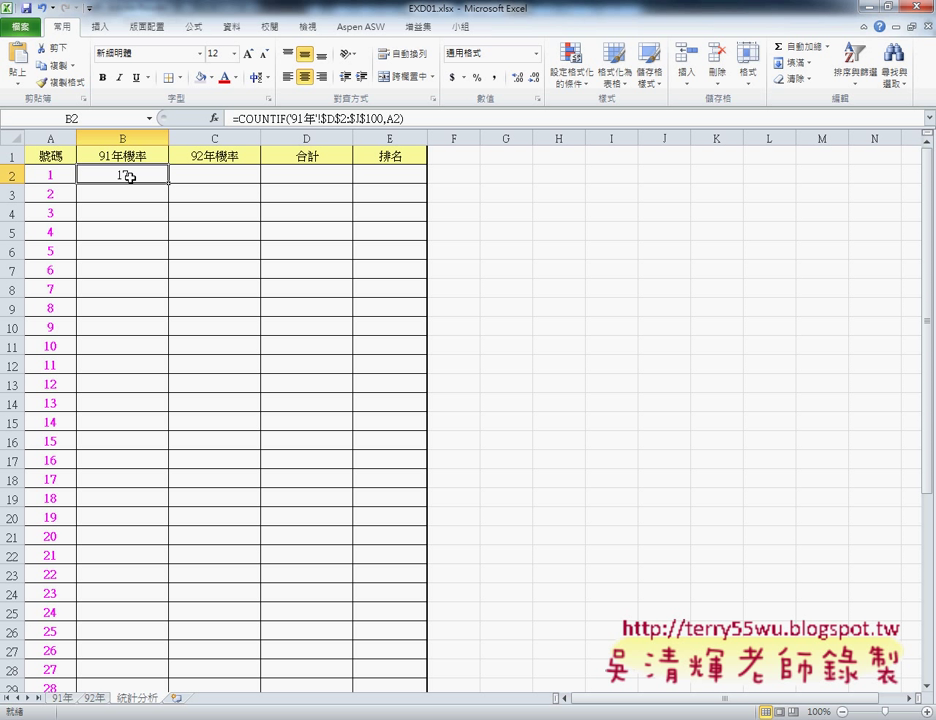
{"action": "left_click", "coordinate": [62, 698]}
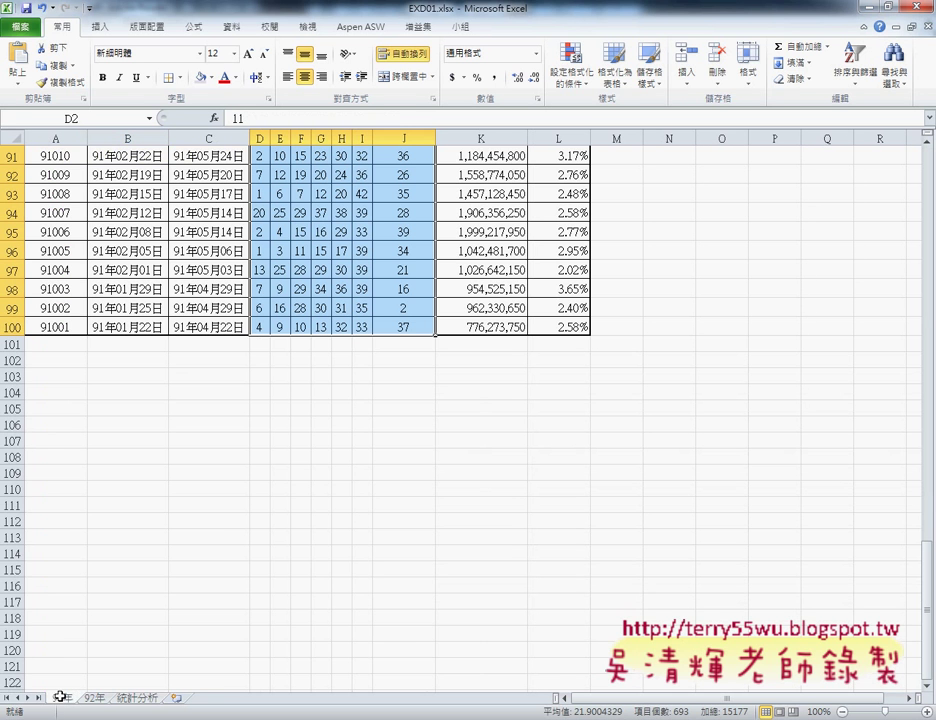
{"action": "scroll", "coordinate": [361, 240], "scroll_direction": "up", "scroll_amount": 10}
{"action": "scroll", "coordinate": [359, 246], "scroll_direction": "up", "scroll_amount": 7}
{"action": "scroll", "coordinate": [359, 250], "scroll_direction": "up", "scroll_amount": 8}
{"action": "scroll", "coordinate": [359, 250], "scroll_direction": "up", "scroll_amount": 5}
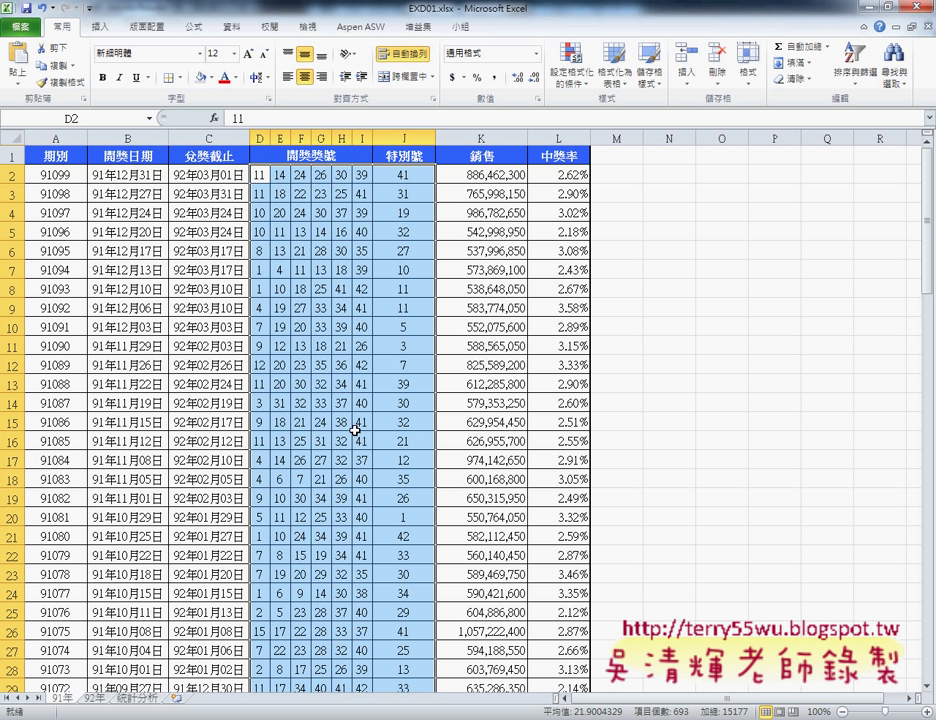
{"action": "left_click", "coordinate": [130, 699]}
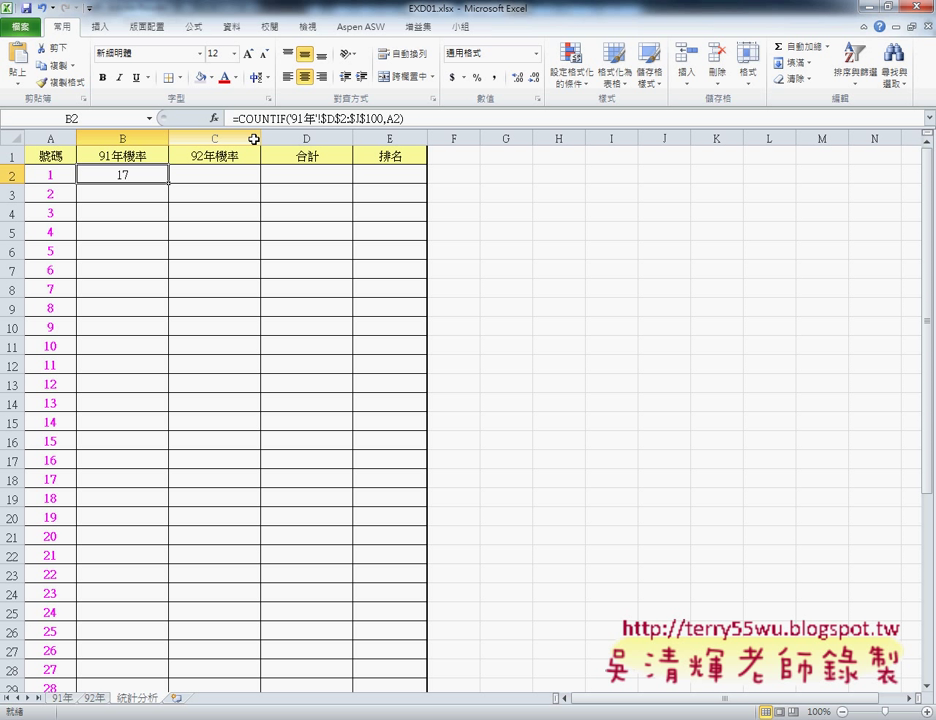
Divide B2's COUNTIF by COUNT('91年'!$D$2:$J$100) and fill the rate down column B
{"action": "left_click", "coordinate": [428, 117]}
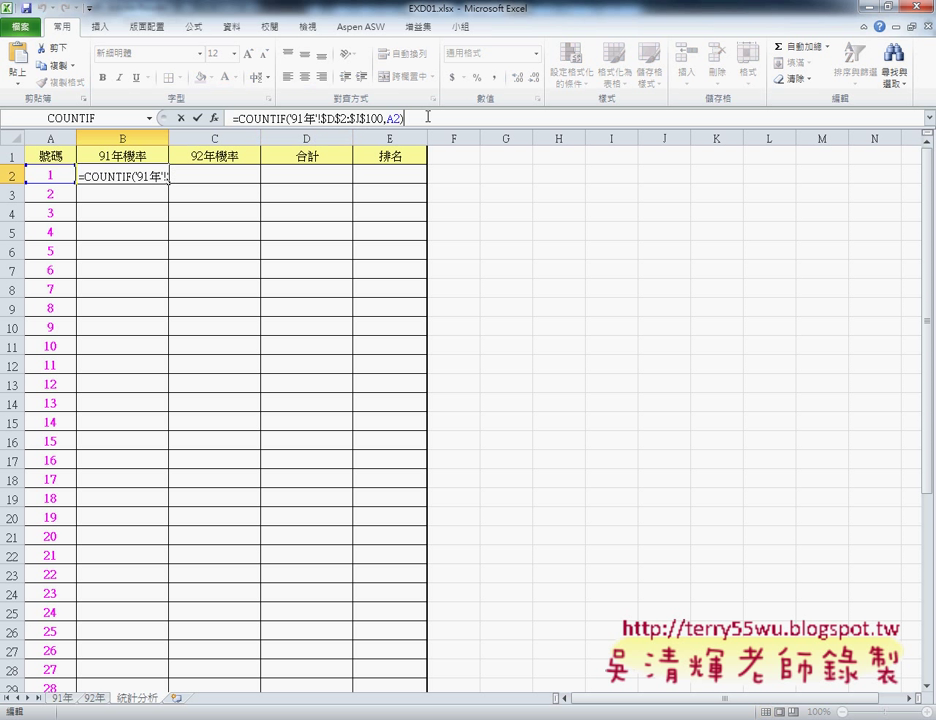
{"action": "type", "text": "/"}
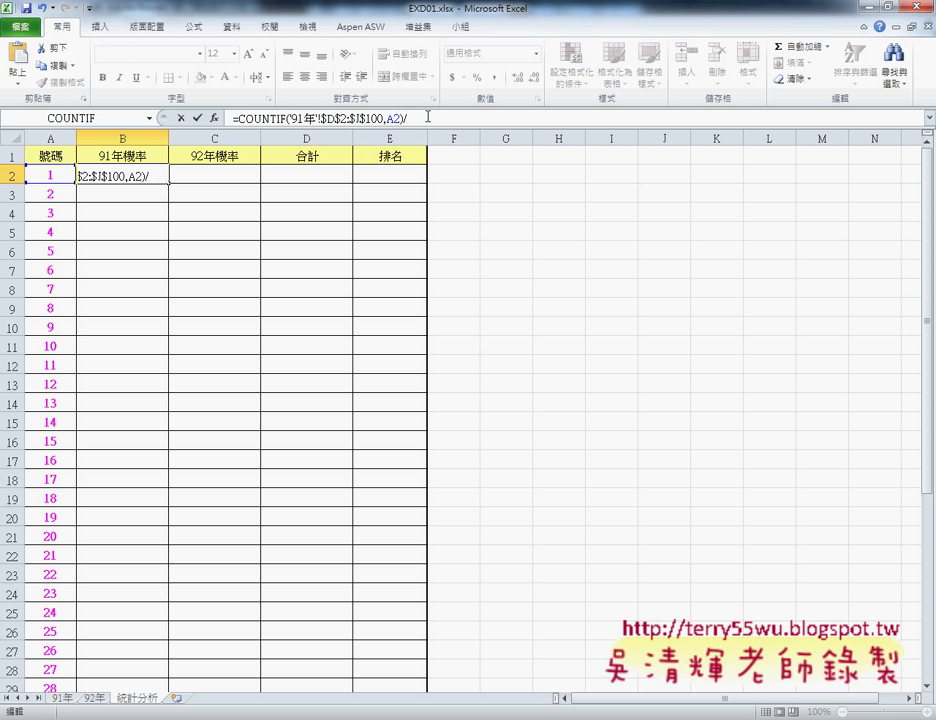
{"action": "left_click_drag", "start_coordinate": [240, 118], "coordinate": [405, 118]}
{"action": "key", "text": "ctrl+c"}
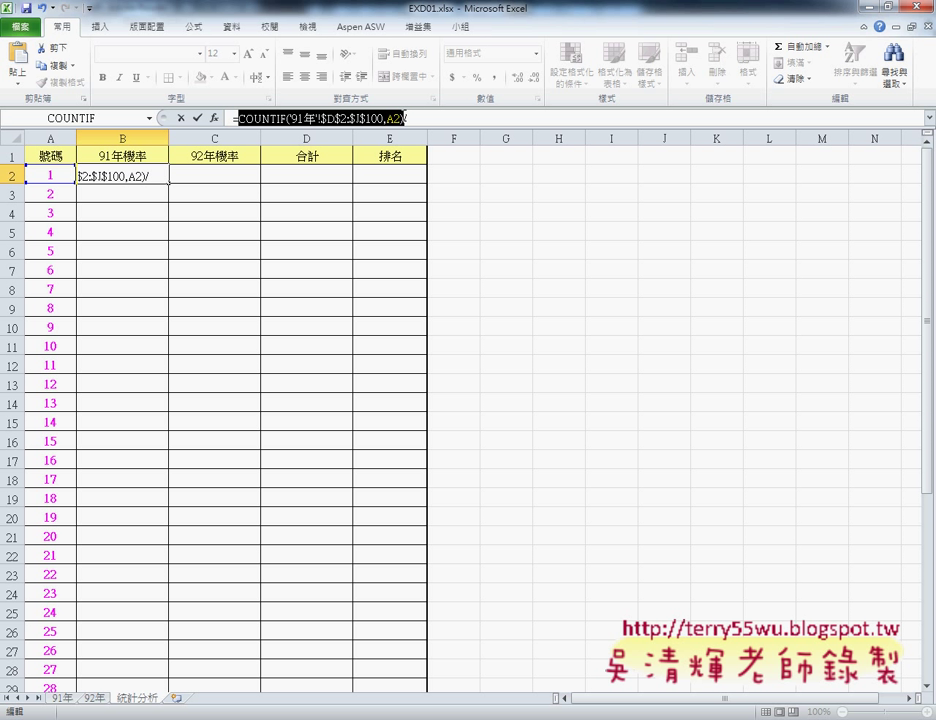
{"action": "left_click", "coordinate": [456, 118]}
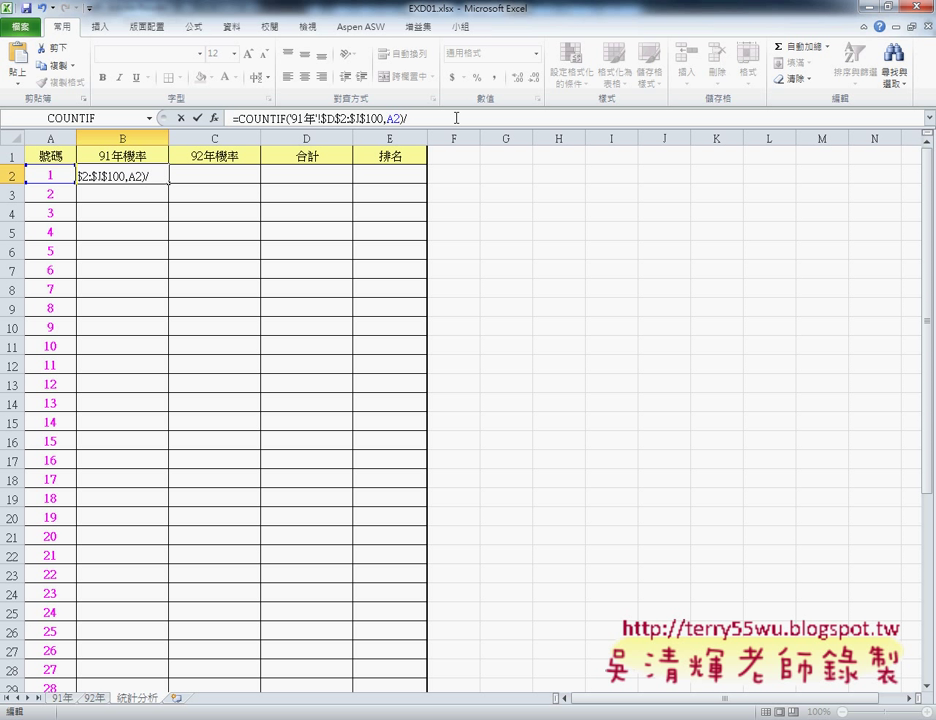
{"action": "key", "text": "ctrl+v"}
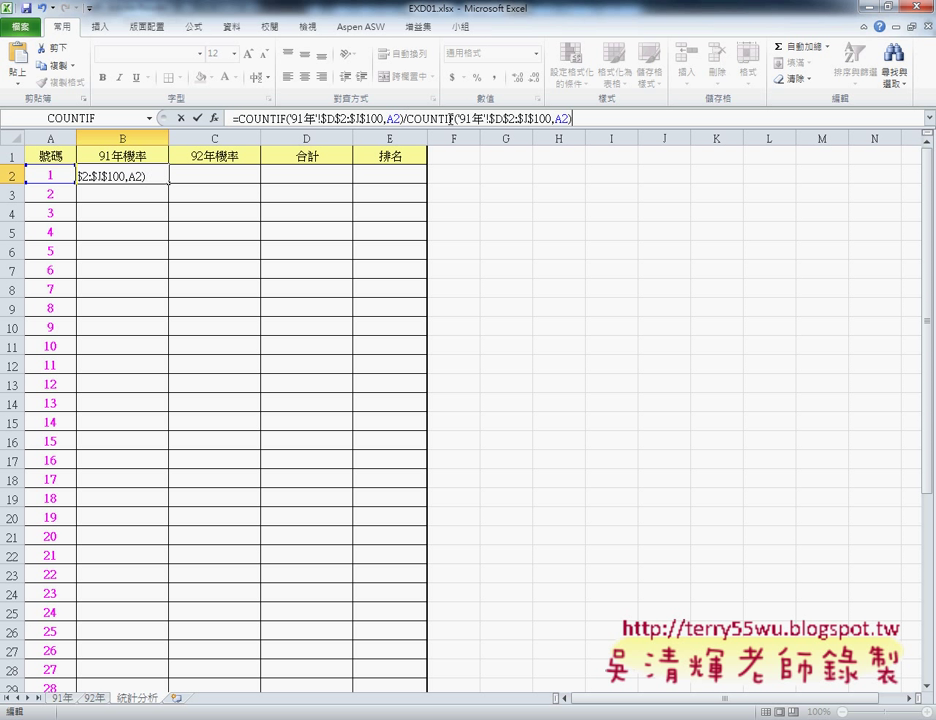
{"action": "left_click_drag", "start_coordinate": [446, 119], "coordinate": [457, 119]}
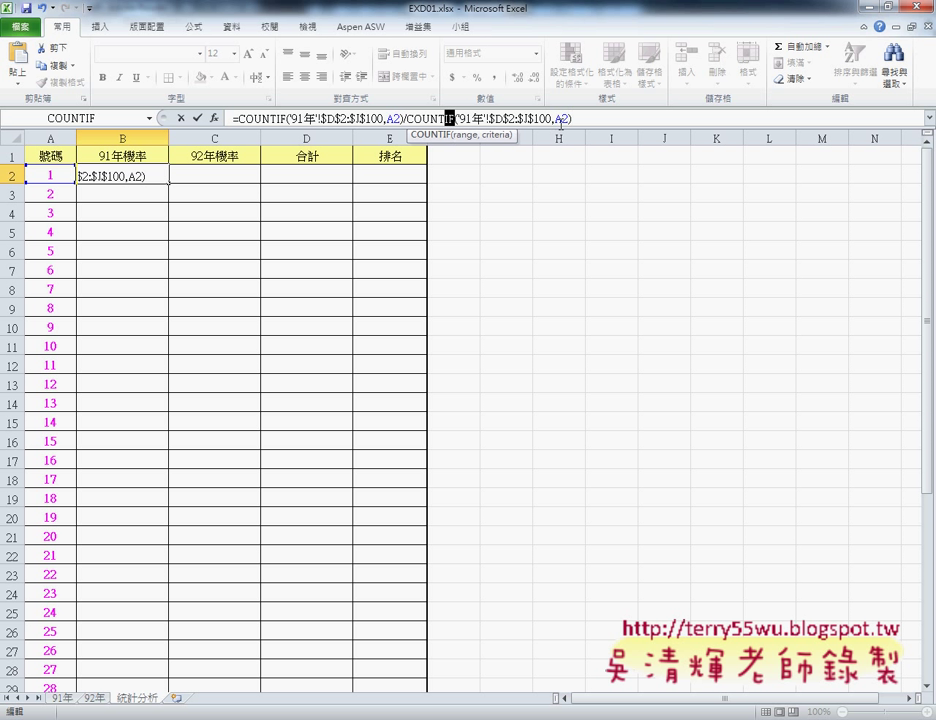
{"action": "key", "text": "Delete"}
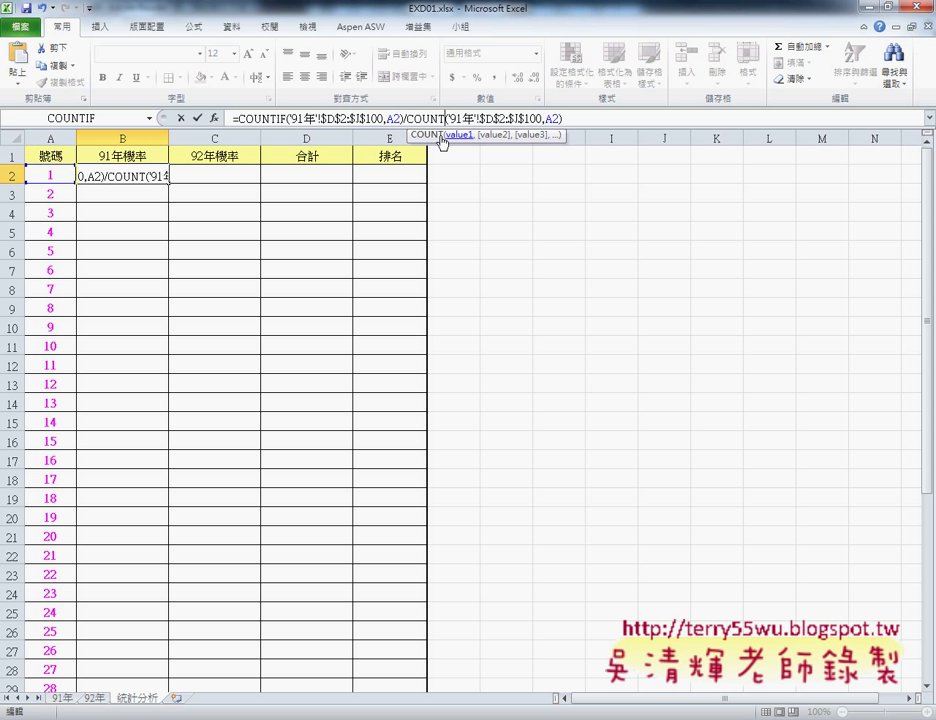
{"action": "left_click", "coordinate": [197, 118]}
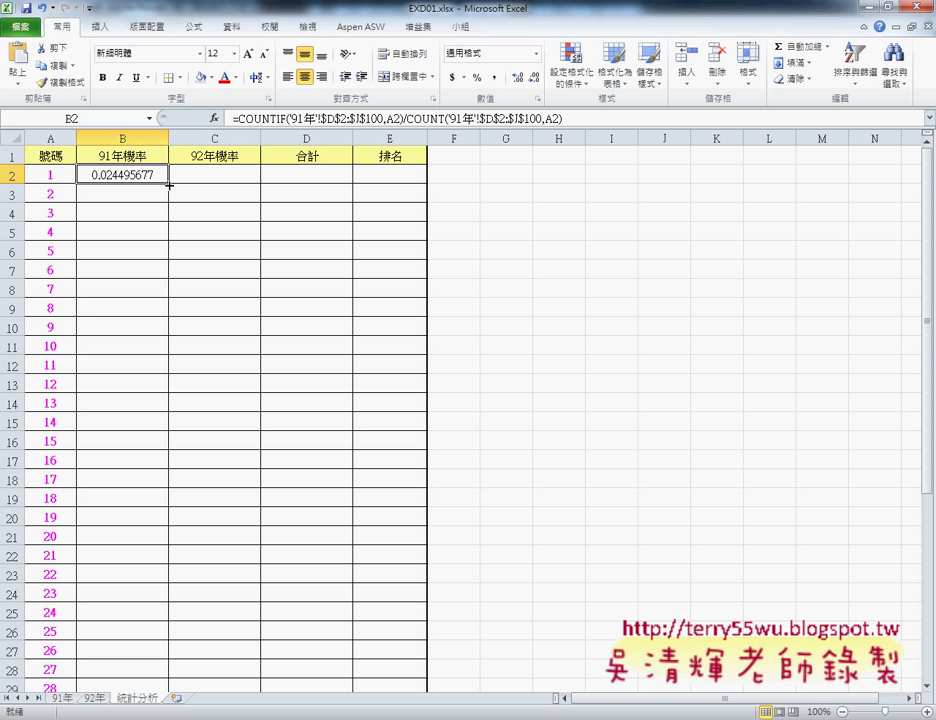
{"action": "double_click", "coordinate": [168, 184]}
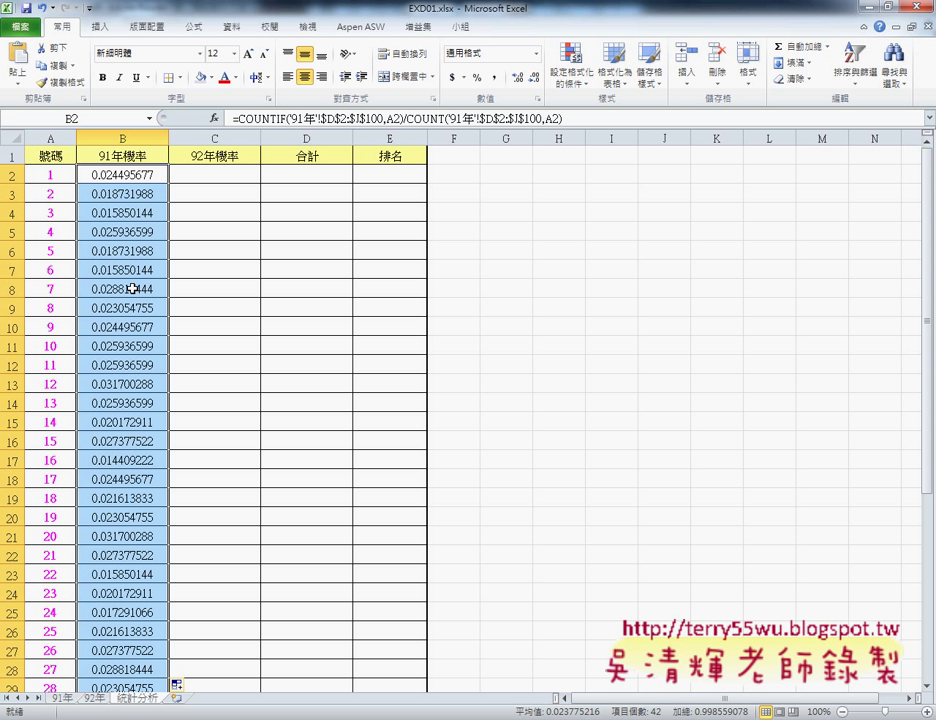
{"action": "scroll", "coordinate": [133, 252], "scroll_direction": "down", "scroll_amount": 2}
{"action": "scroll", "coordinate": [133, 253], "scroll_direction": "down", "scroll_amount": 2}
{"action": "scroll", "coordinate": [133, 253], "scroll_direction": "down", "scroll_amount": 3}
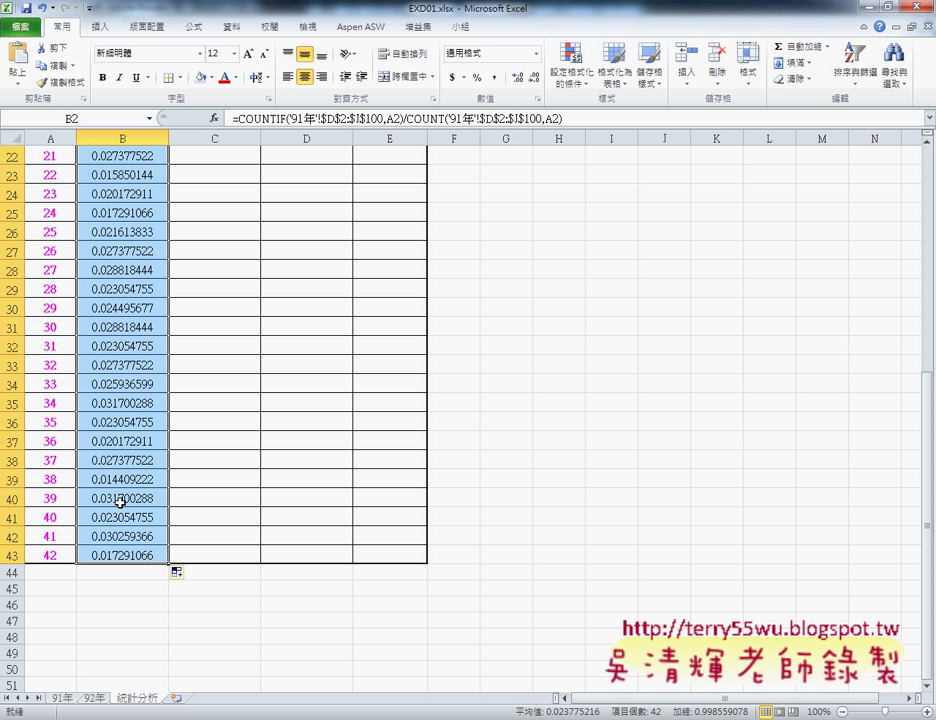
{"action": "scroll", "coordinate": [120, 502], "scroll_direction": "up", "scroll_amount": 4}
{"action": "scroll", "coordinate": [120, 502], "scroll_direction": "up", "scroll_amount": 3}
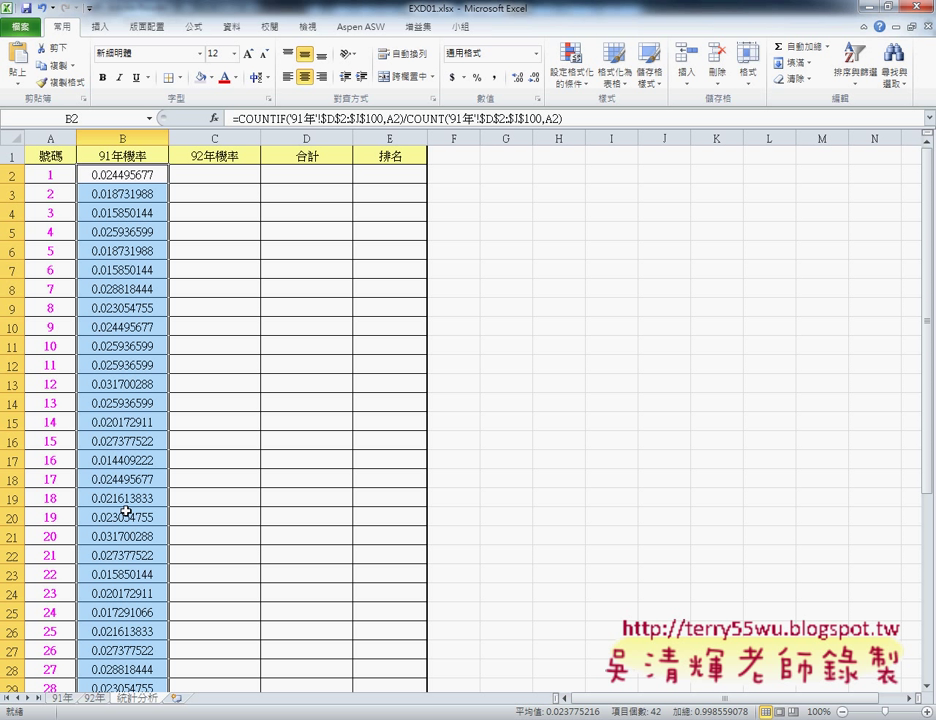
{"action": "key", "text": "alt+Tab"}
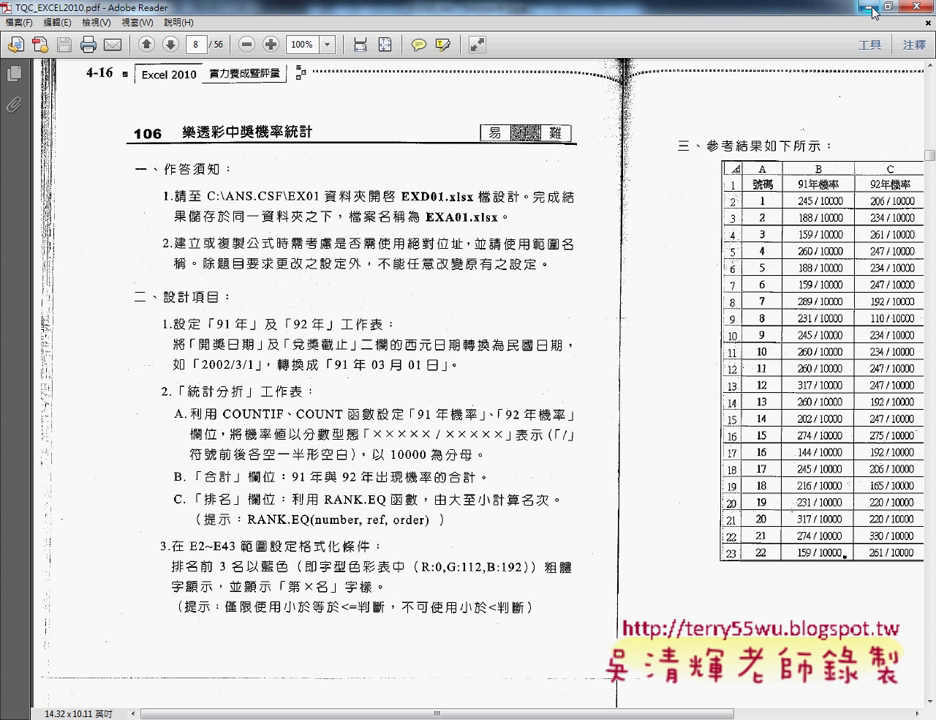
{"action": "key", "text": "alt+Tab"}
{"action": "left_click", "coordinate": [130, 175]}
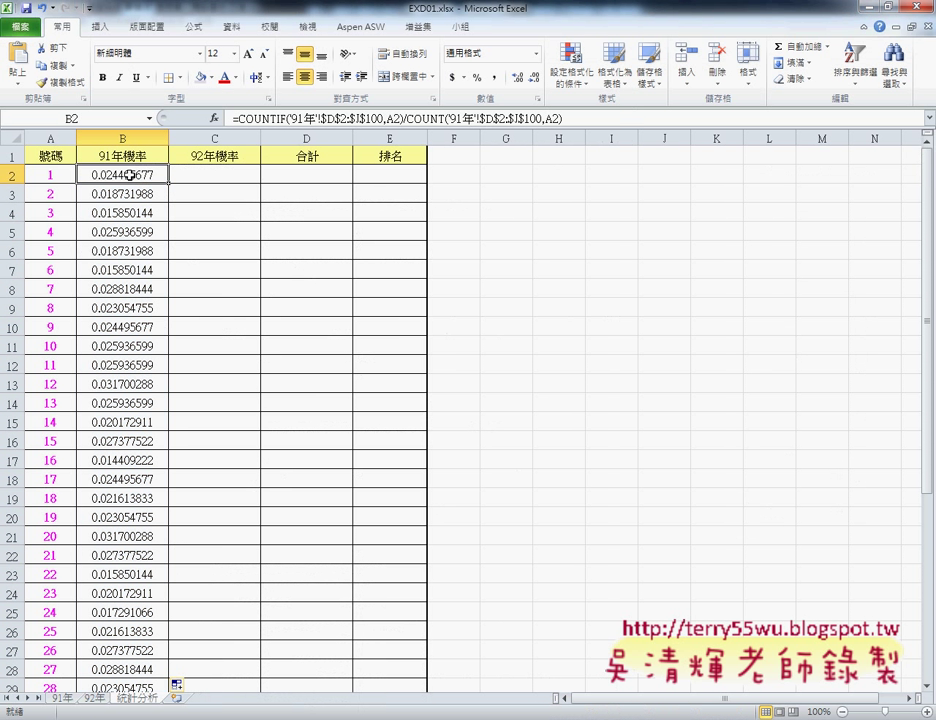
Copy B2's 91年 rate formula text and paste it into C2
{"action": "left_click", "coordinate": [213, 179]}
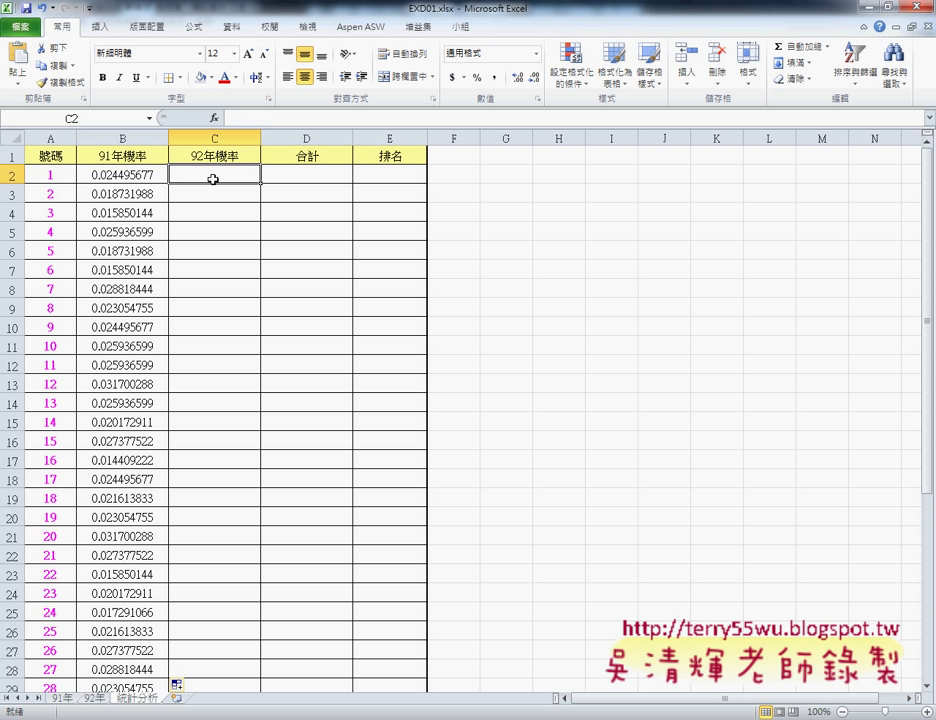
{"action": "left_click", "coordinate": [136, 178]}
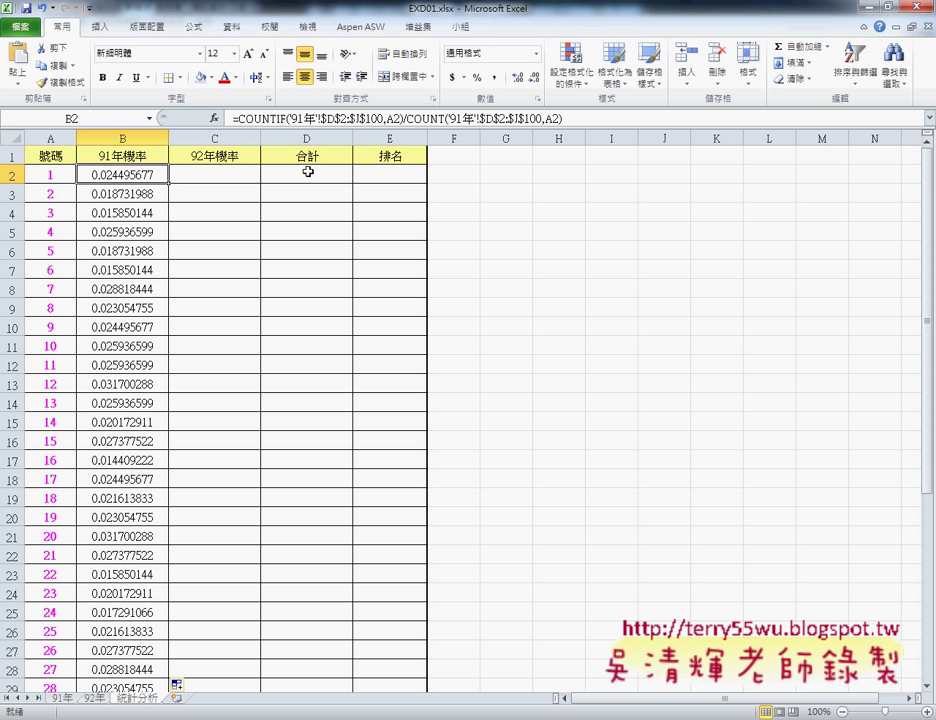
{"action": "left_click_drag", "start_coordinate": [562, 118], "coordinate": [233, 118]}
{"action": "right_click", "coordinate": [325, 120]}
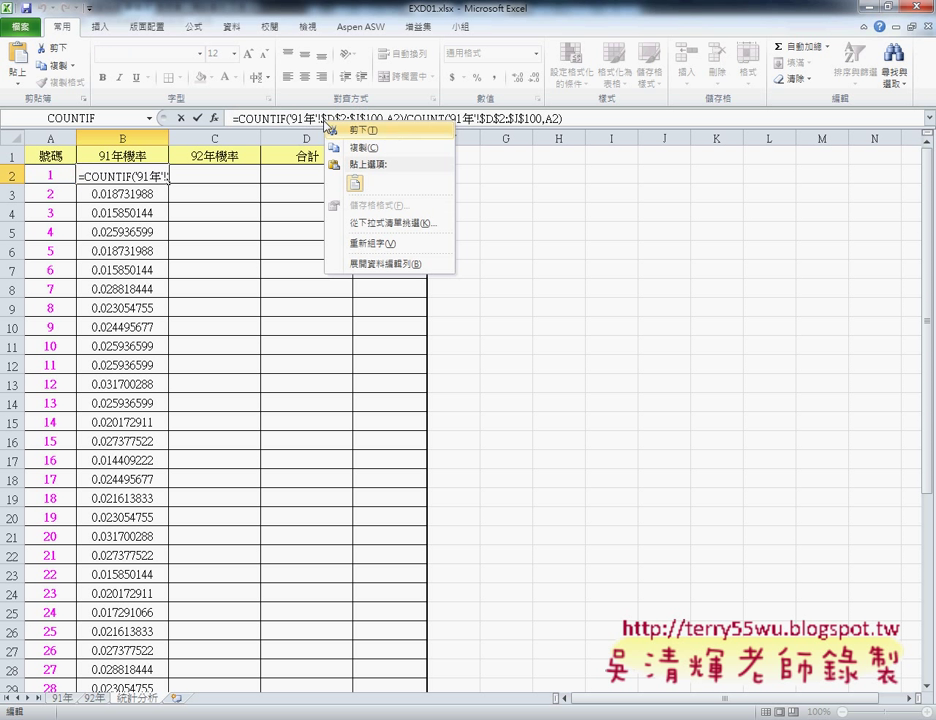
{"action": "left_click", "coordinate": [341, 146]}
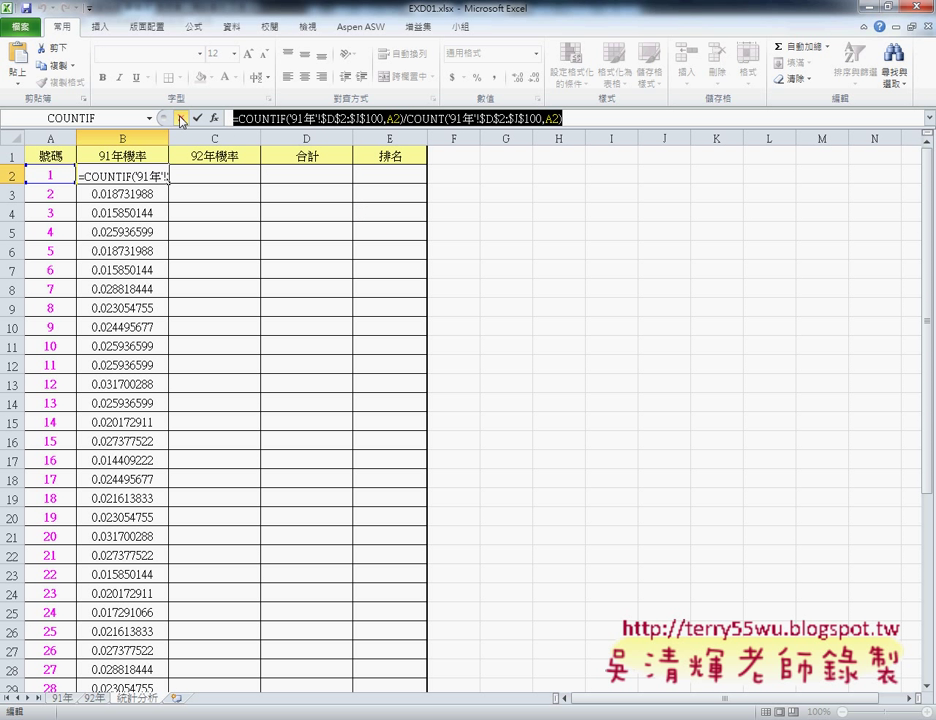
{"action": "left_click", "coordinate": [182, 118]}
{"action": "left_click", "coordinate": [188, 175]}
{"action": "right_click", "coordinate": [276, 120]}
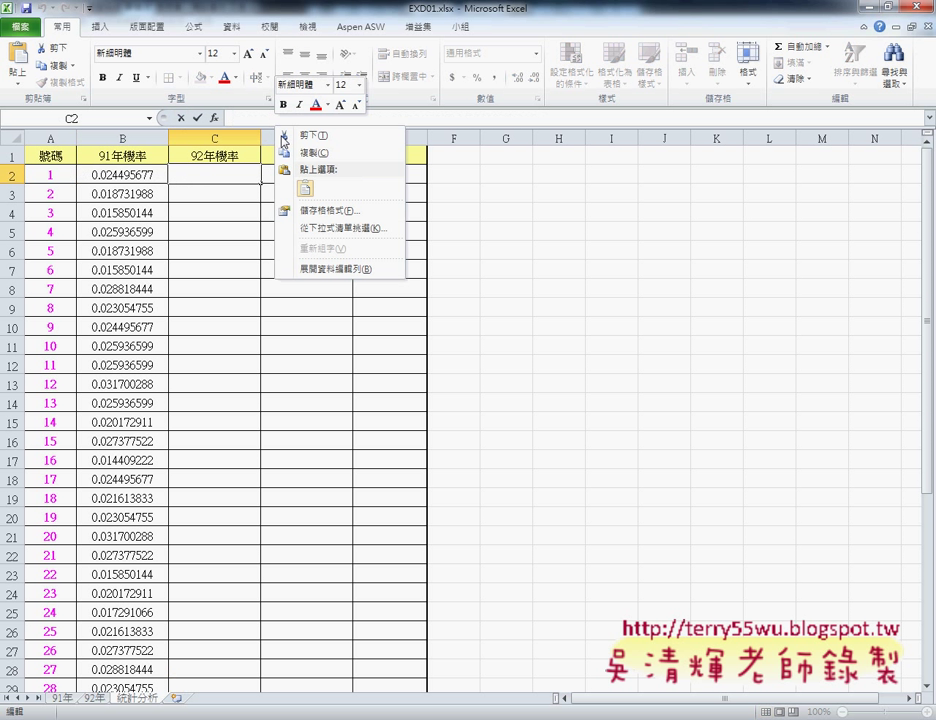
{"action": "left_click", "coordinate": [289, 188]}
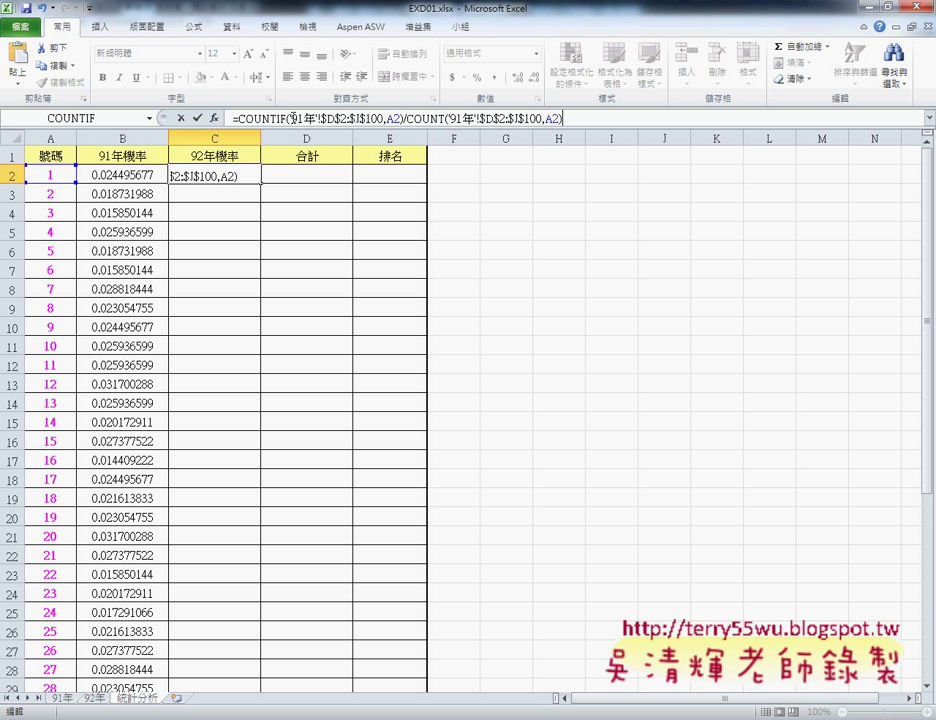
Change C2's formula to the 92年 sheet with $J$105 ranges and fill it down column C
{"action": "left_click", "coordinate": [301, 118]}
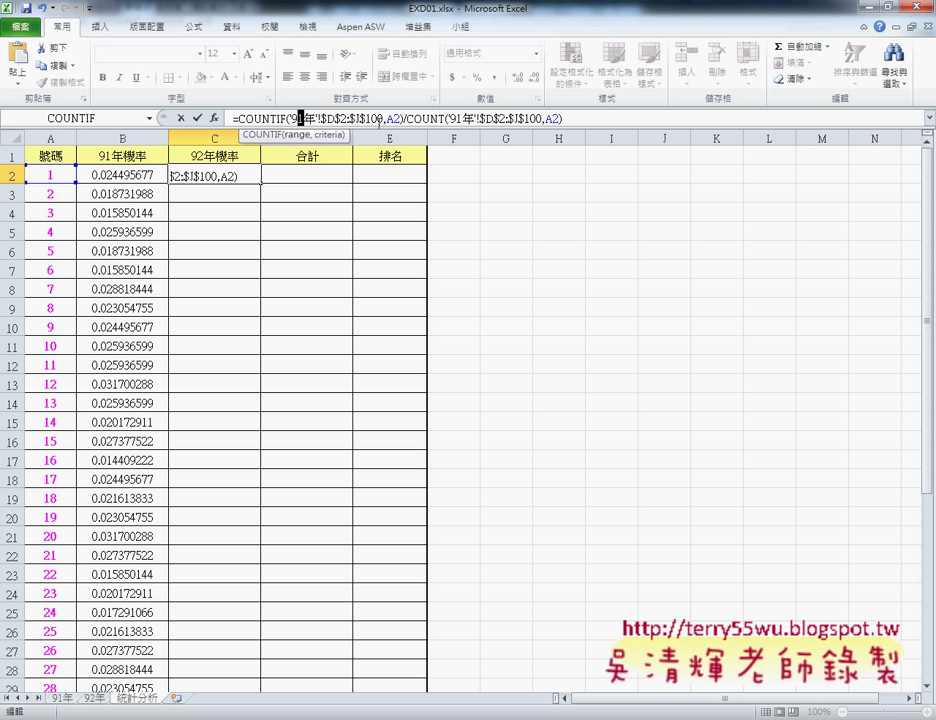
{"action": "type", "text": "2"}
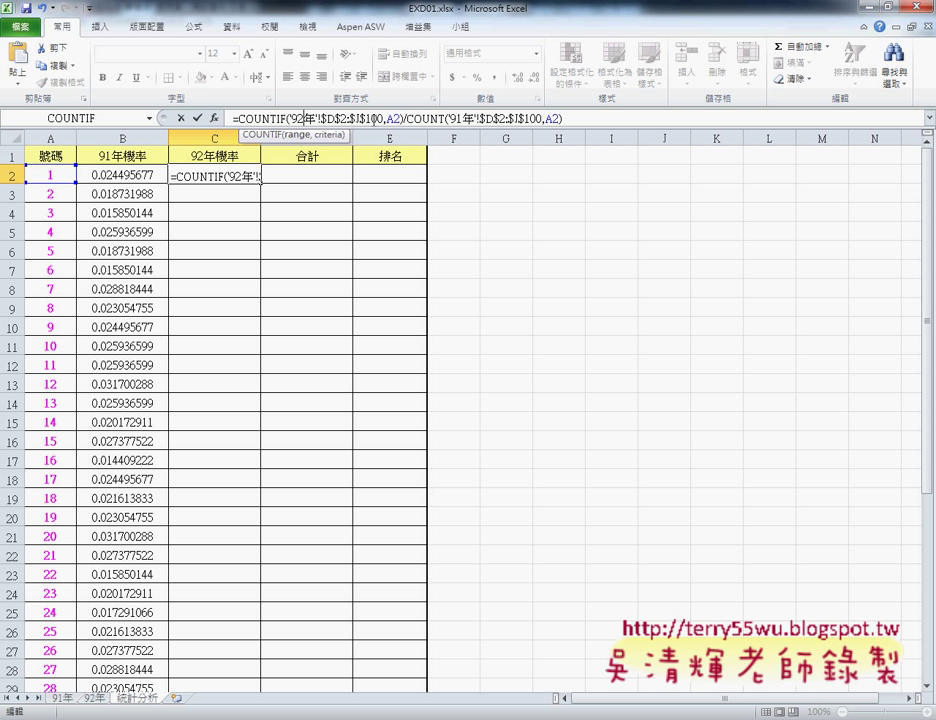
{"action": "left_click_drag", "start_coordinate": [381, 119], "coordinate": [388, 119]}
{"action": "type", "text": "5"}
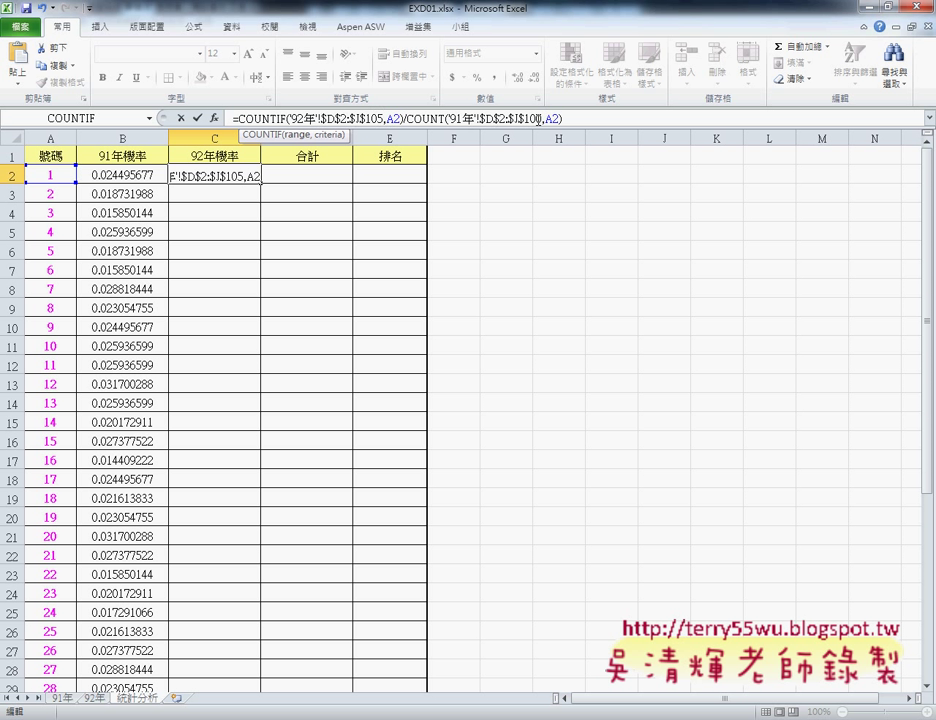
{"action": "left_click_drag", "start_coordinate": [541, 119], "coordinate": [535, 119]}
{"action": "type", "text": "5"}
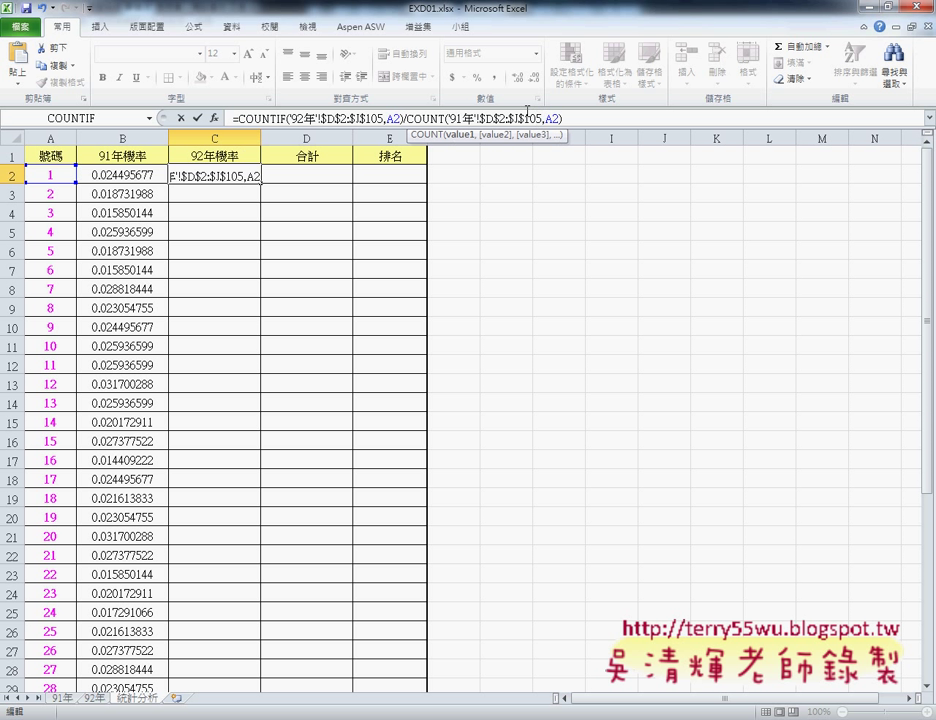
{"action": "left_click_drag", "start_coordinate": [462, 119], "coordinate": [456, 119]}
{"action": "type", "text": "2"}
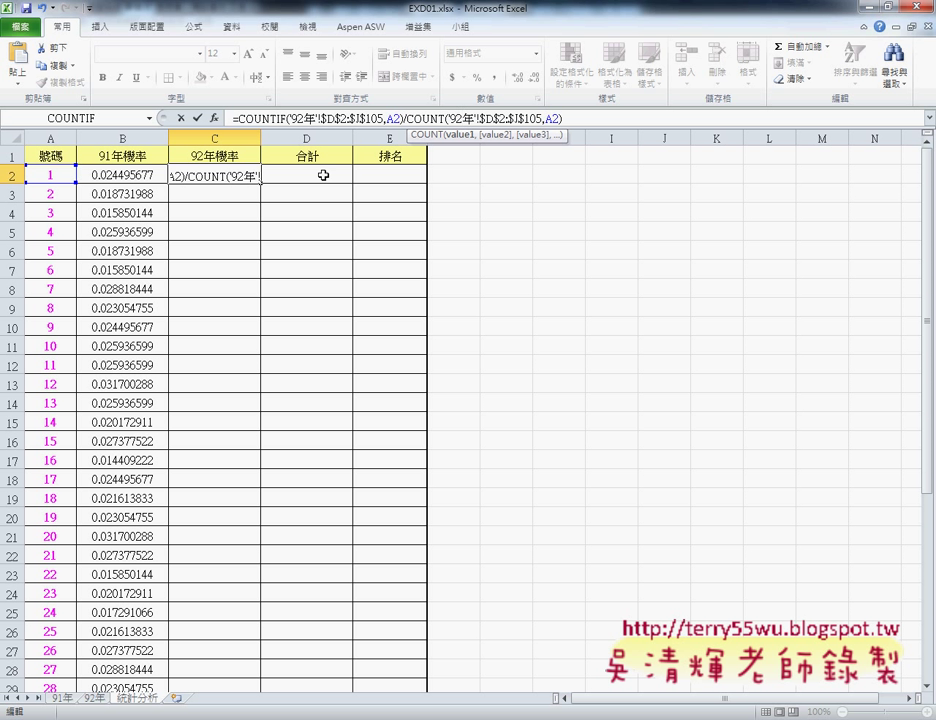
{"action": "left_click", "coordinate": [198, 118]}
{"action": "double_click", "coordinate": [261, 184]}
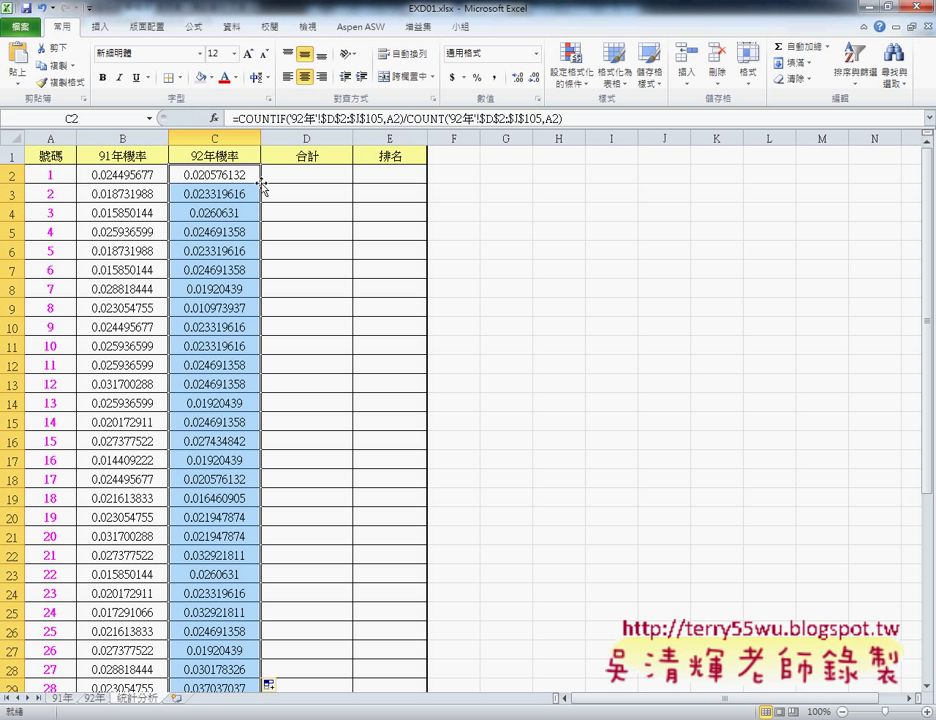
Select both rate columns, B2 down to the bottom of column C
{"action": "left_click_drag", "start_coordinate": [130, 175], "coordinate": [203, 175]}
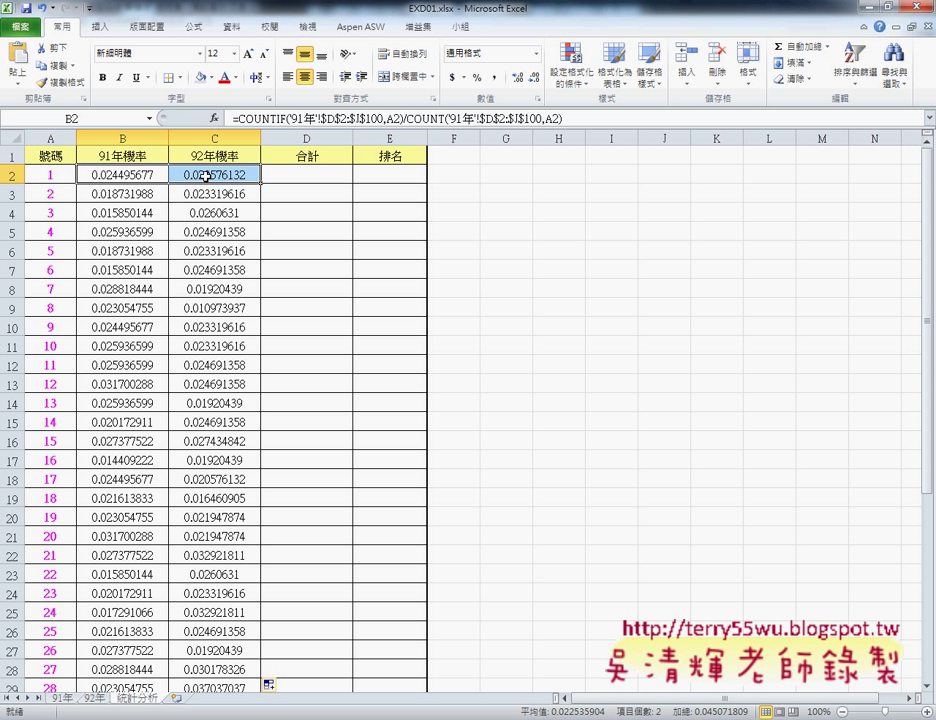
{"action": "key", "text": "ctrl+shift+Down"}
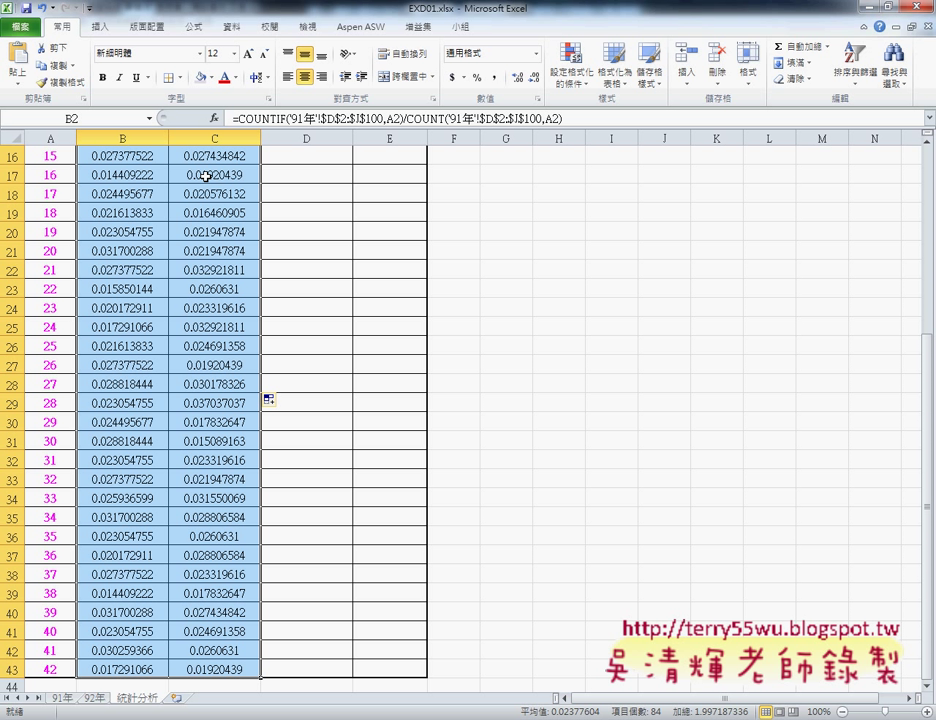
{"action": "right_click", "coordinate": [205, 176]}
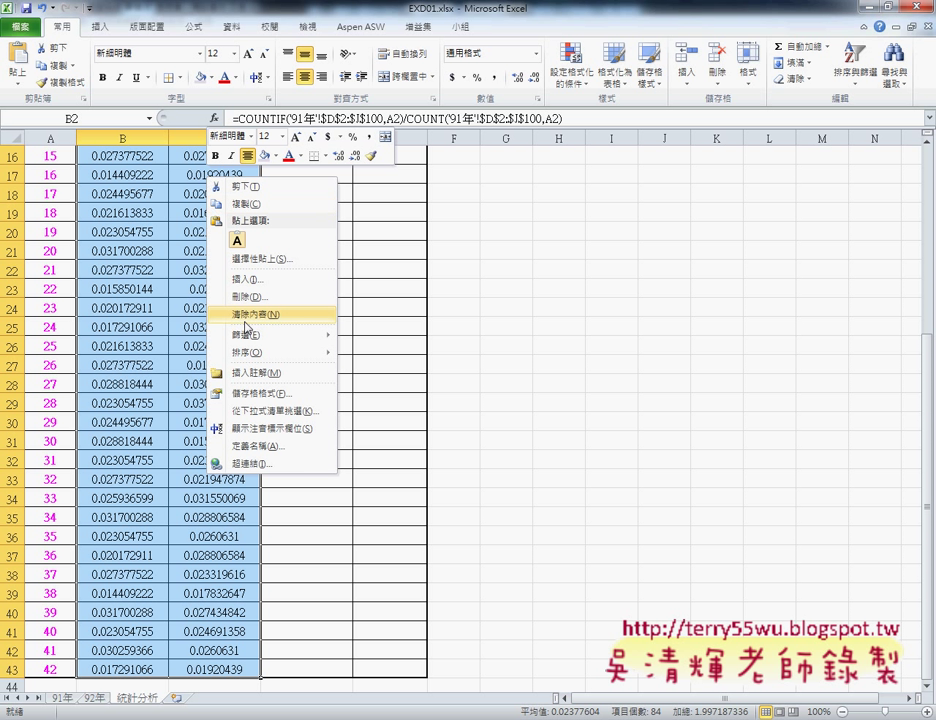
Apply the custom number format ????? / 10000 to the 91年 and 92年 rate cells
{"action": "left_click", "coordinate": [264, 400]}
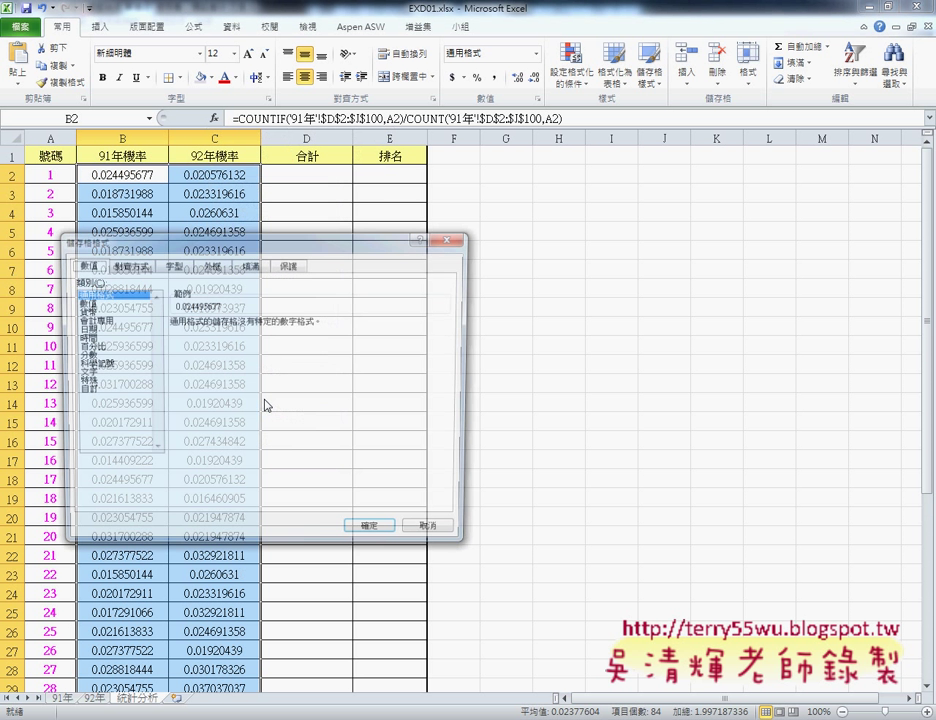
{"action": "left_click_drag", "start_coordinate": [384, 216], "coordinate": [622, 156]}
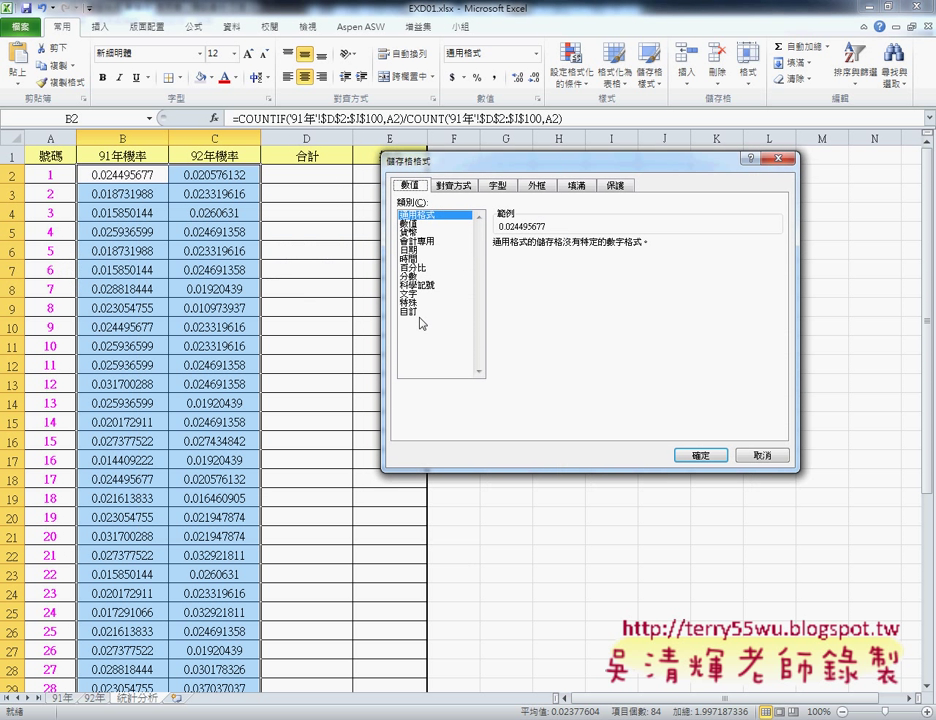
{"action": "left_click", "coordinate": [420, 312]}
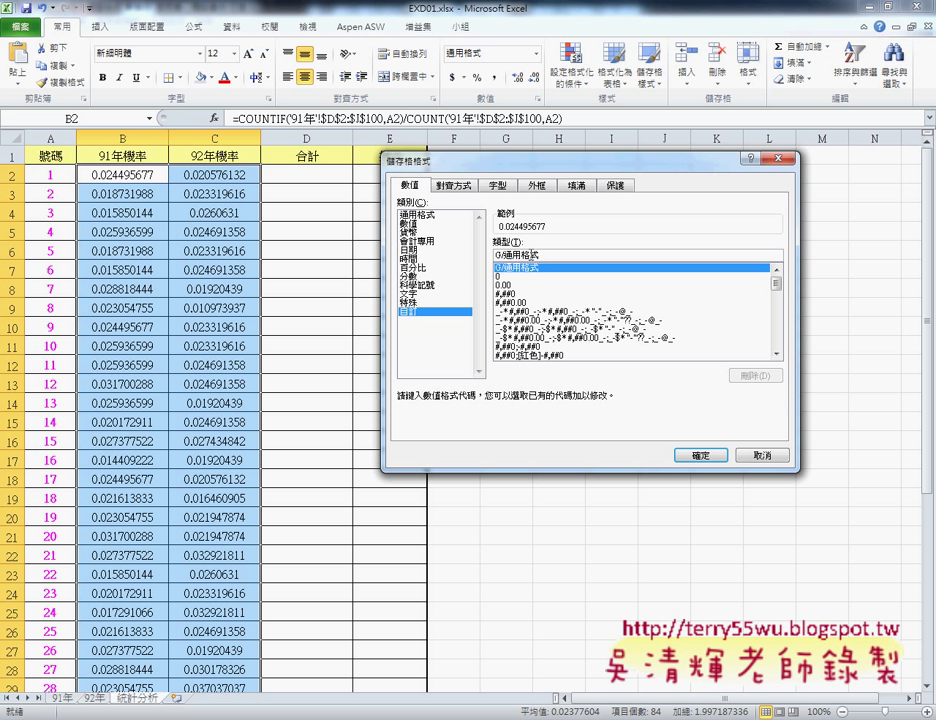
{"action": "left_click_drag", "start_coordinate": [547, 255], "coordinate": [432, 254]}
{"action": "type", "text": "?"}
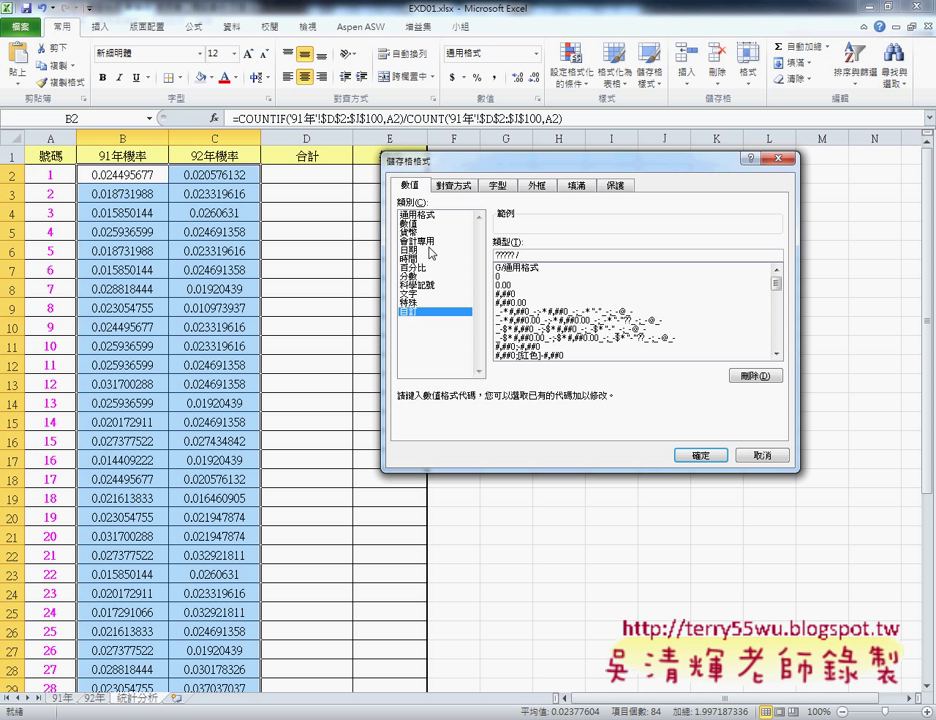
{"action": "type", "text": "10000"}
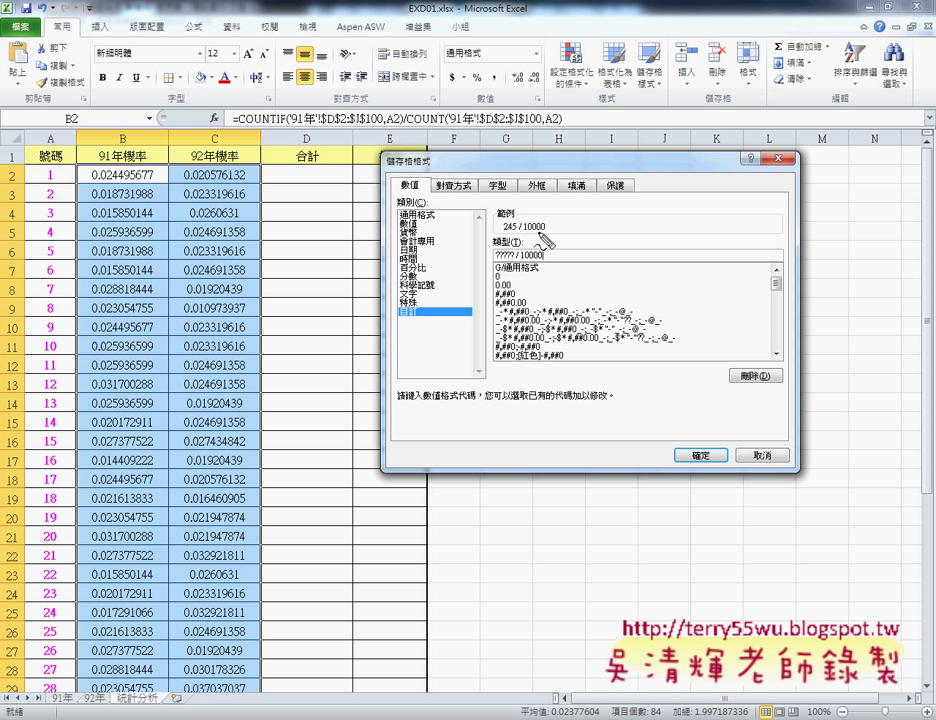
{"action": "mouse_move", "coordinate": [545, 234]}
{"action": "left_mouse_down"}
{"action": "mouse_move", "coordinate": [510, 231]}
{"action": "mouse_move", "coordinate": [549, 236]}
{"action": "left_mouse_up"}
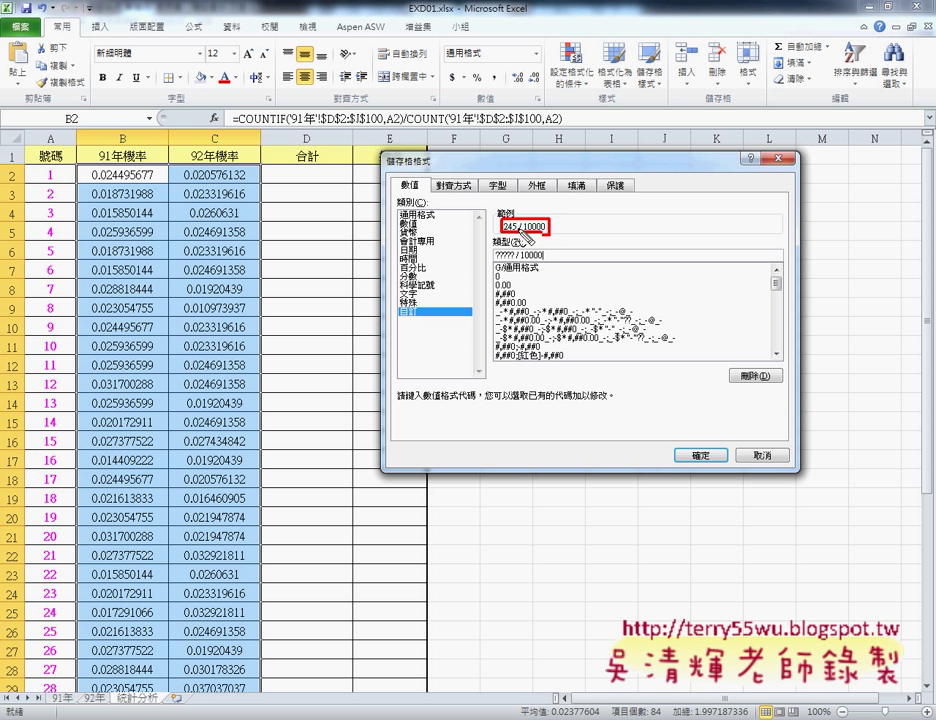
{"action": "key", "text": "Escape"}
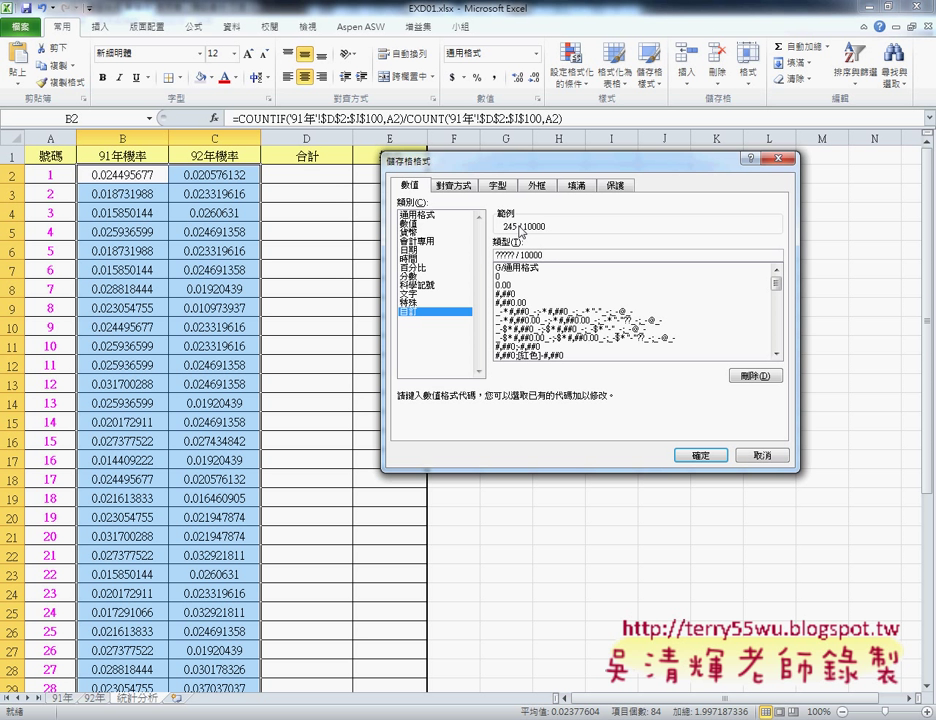
{"action": "left_click", "coordinate": [705, 456]}
{"action": "scroll", "coordinate": [117, 446], "scroll_direction": "down", "scroll_amount": 1}
{"action": "scroll", "coordinate": [117, 446], "scroll_direction": "down", "scroll_amount": 3}
{"action": "scroll", "coordinate": [117, 446], "scroll_direction": "down", "scroll_amount": 1}
{"action": "scroll", "coordinate": [117, 446], "scroll_direction": "down", "scroll_amount": 2}
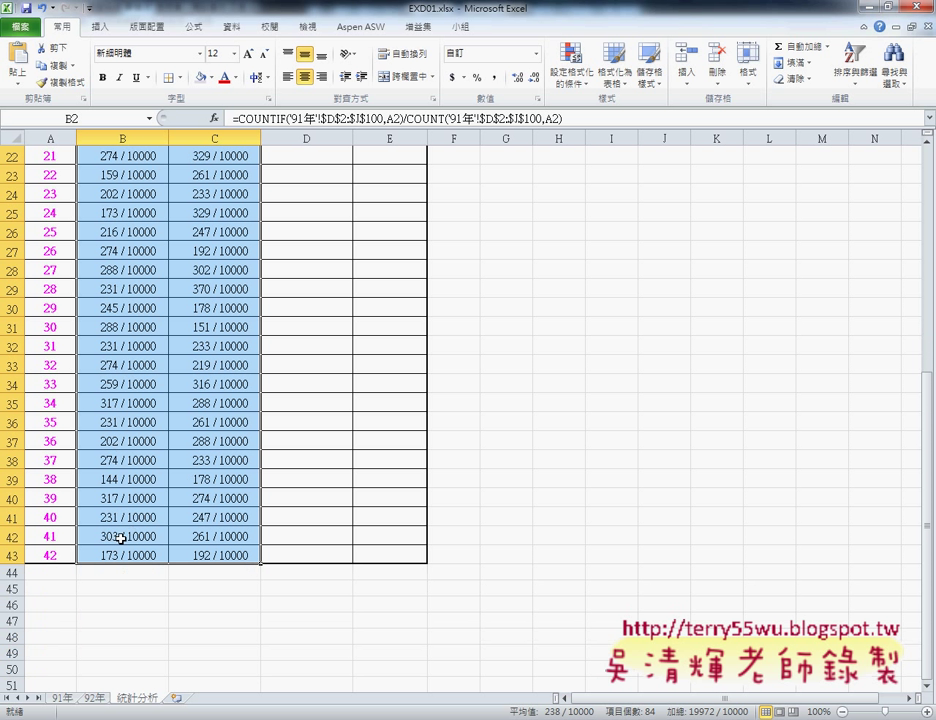
Delete the old 合計 and 排名 values in D2:E43
{"action": "scroll", "coordinate": [128, 520], "scroll_direction": "up", "scroll_amount": 4}
{"action": "scroll", "coordinate": [132, 500], "scroll_direction": "up", "scroll_amount": 3}
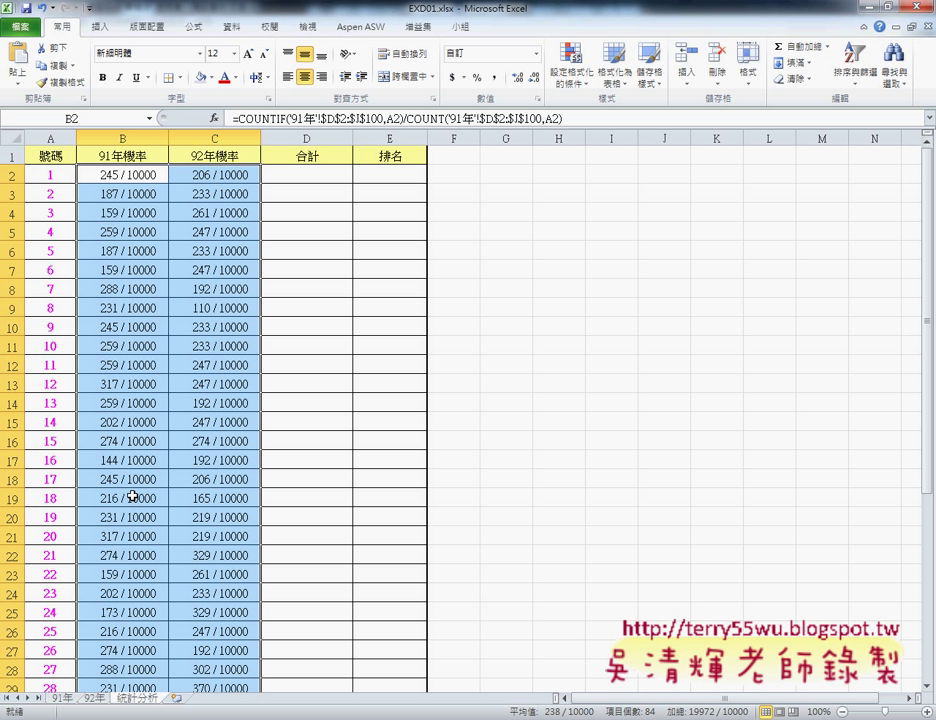
{"action": "left_click", "coordinate": [138, 175]}
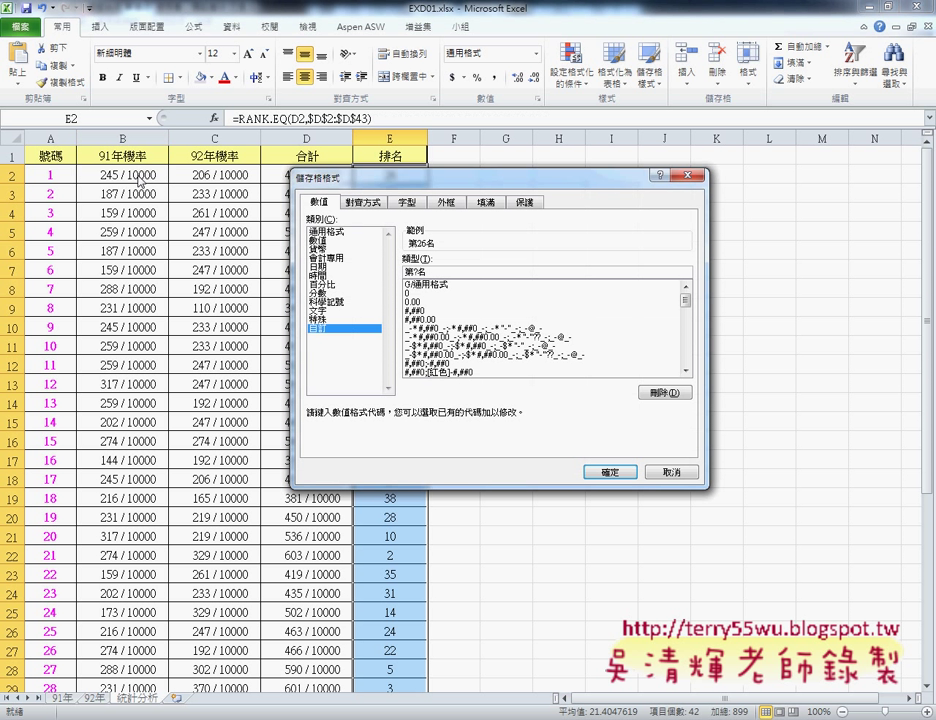
{"action": "left_click", "coordinate": [669, 469]}
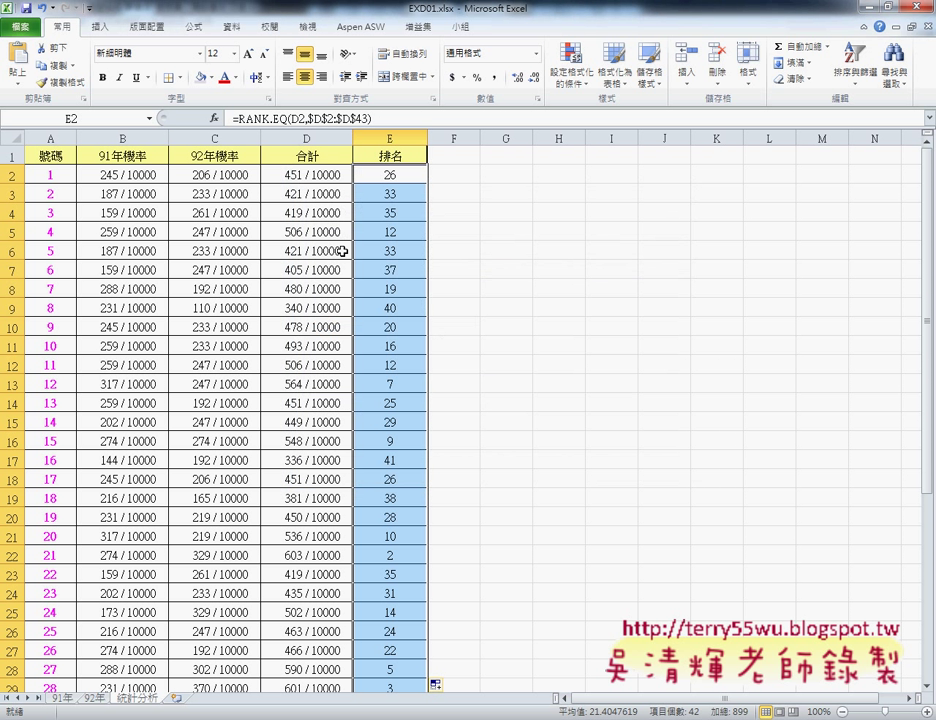
{"action": "left_click", "coordinate": [301, 174]}
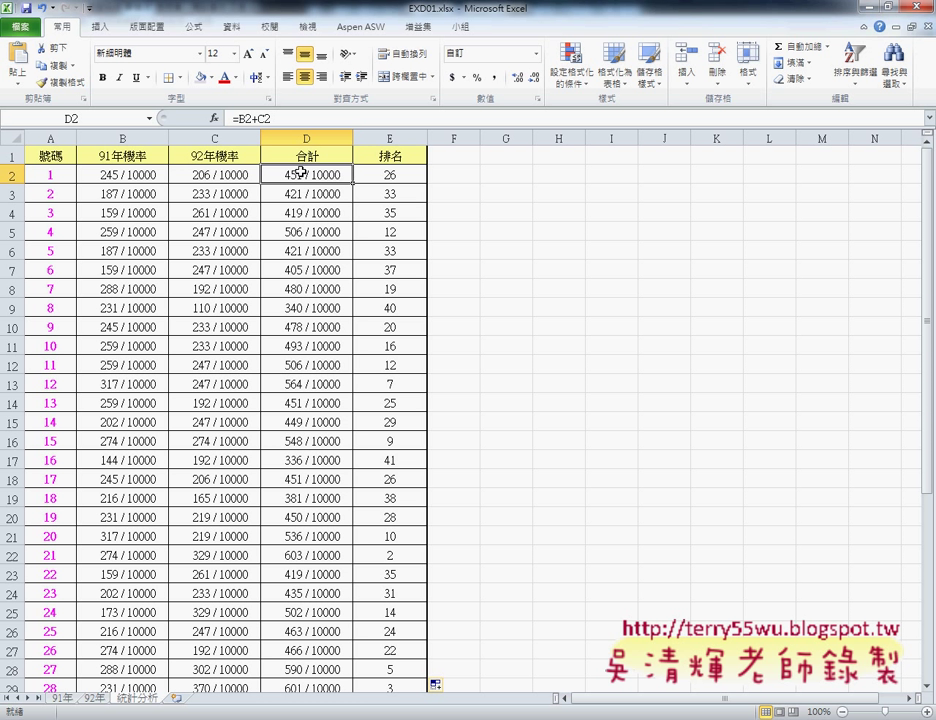
{"action": "key", "text": "shift+Right"}
{"action": "key", "text": "ctrl+shift+Down"}
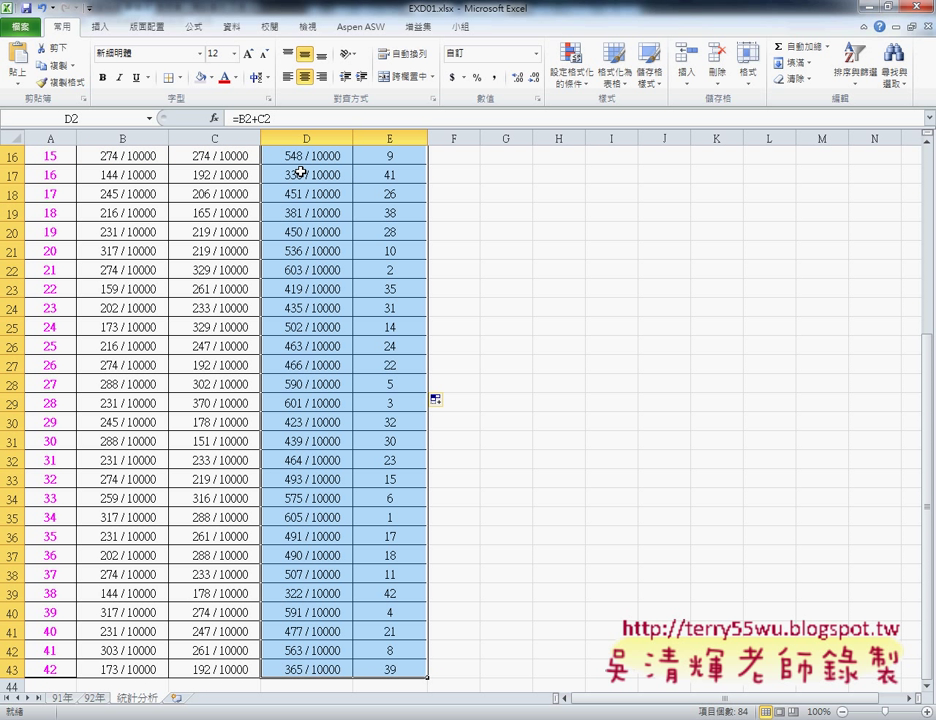
{"action": "key", "text": "Delete"}
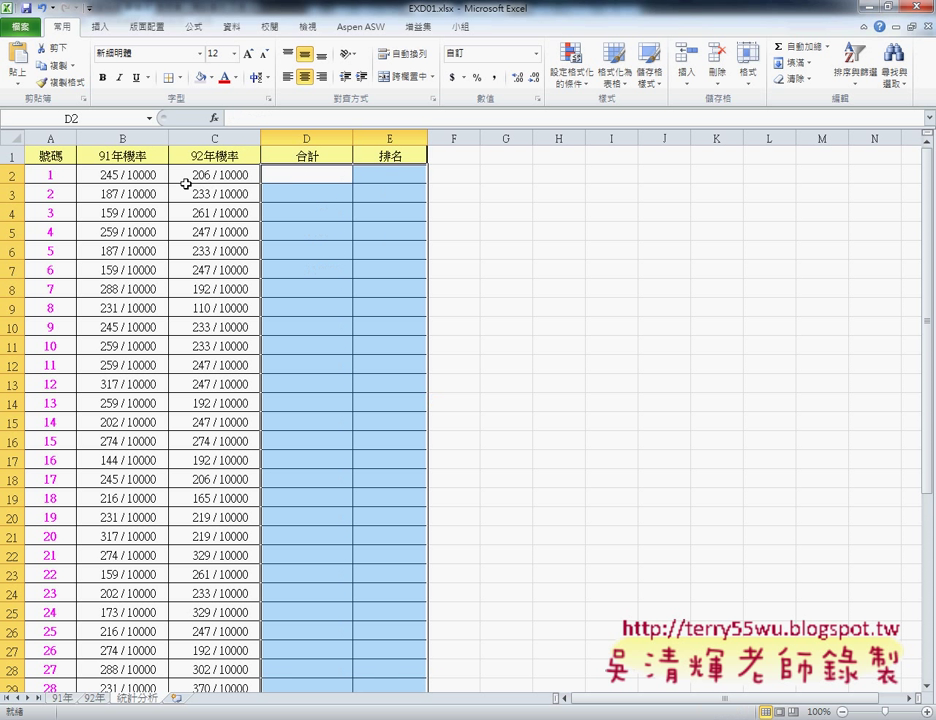
Try a =B2+C2 total in D2, then delete it to redo it
{"action": "left_click", "coordinate": [302, 175]}
{"action": "left_click", "coordinate": [248, 119]}
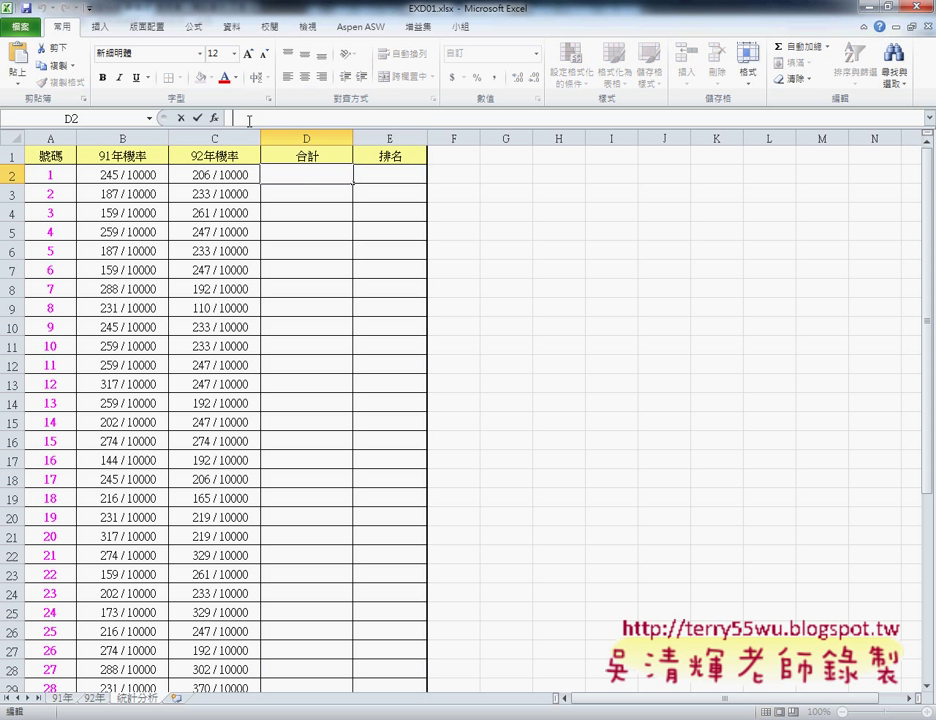
{"action": "type", "text": "ㄦ"}
{"action": "key", "text": "BackSpace"}
{"action": "type", "text": "="}
{"action": "left_click", "coordinate": [155, 175]}
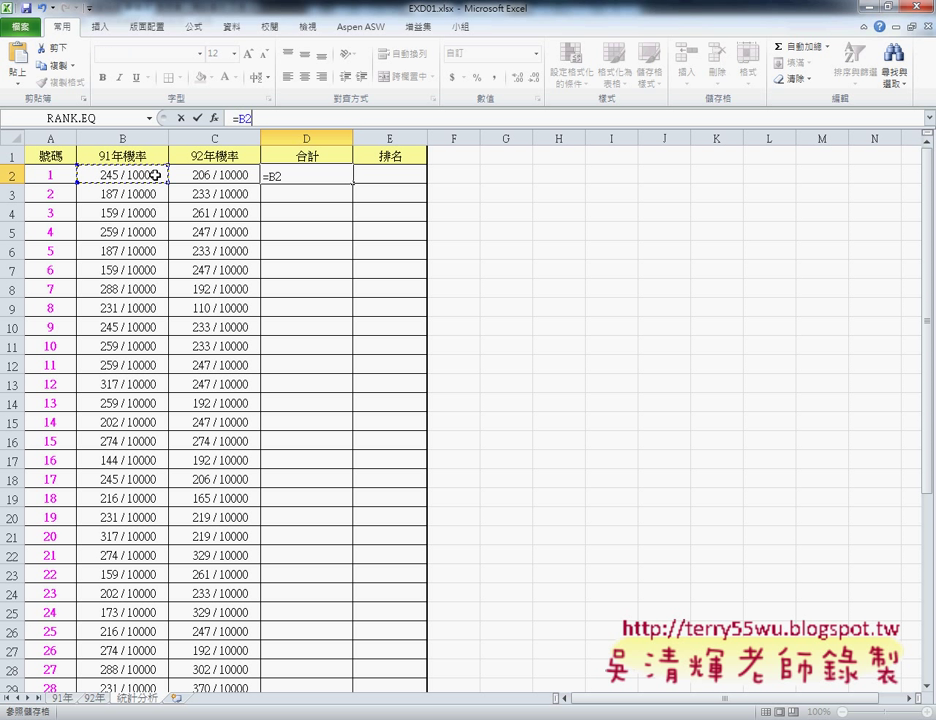
{"action": "type", "text": "+"}
{"action": "left_click", "coordinate": [215, 177]}
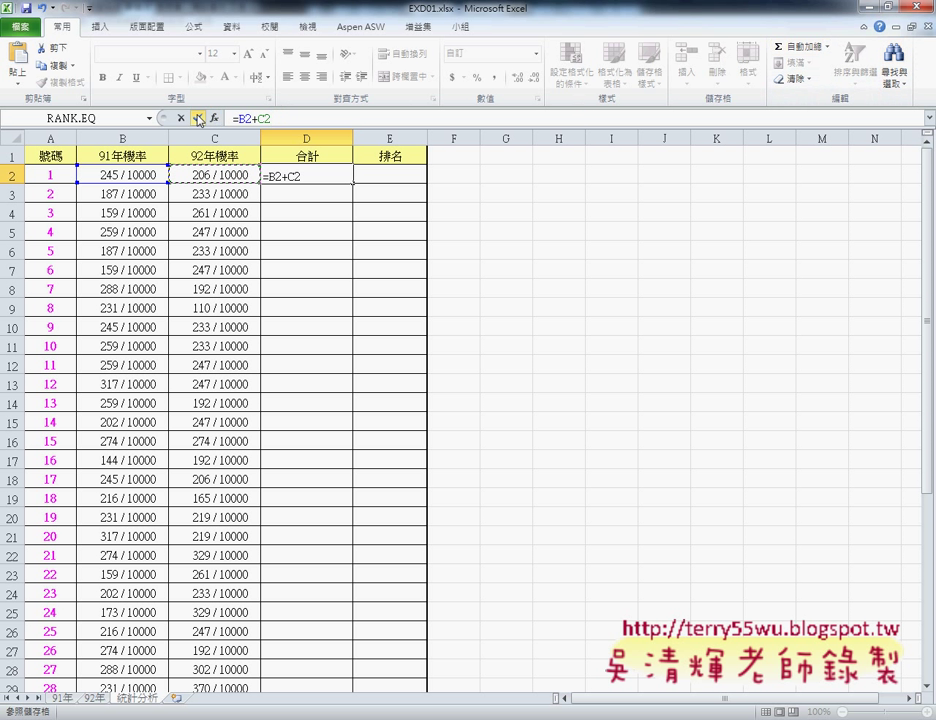
{"action": "left_click", "coordinate": [198, 118]}
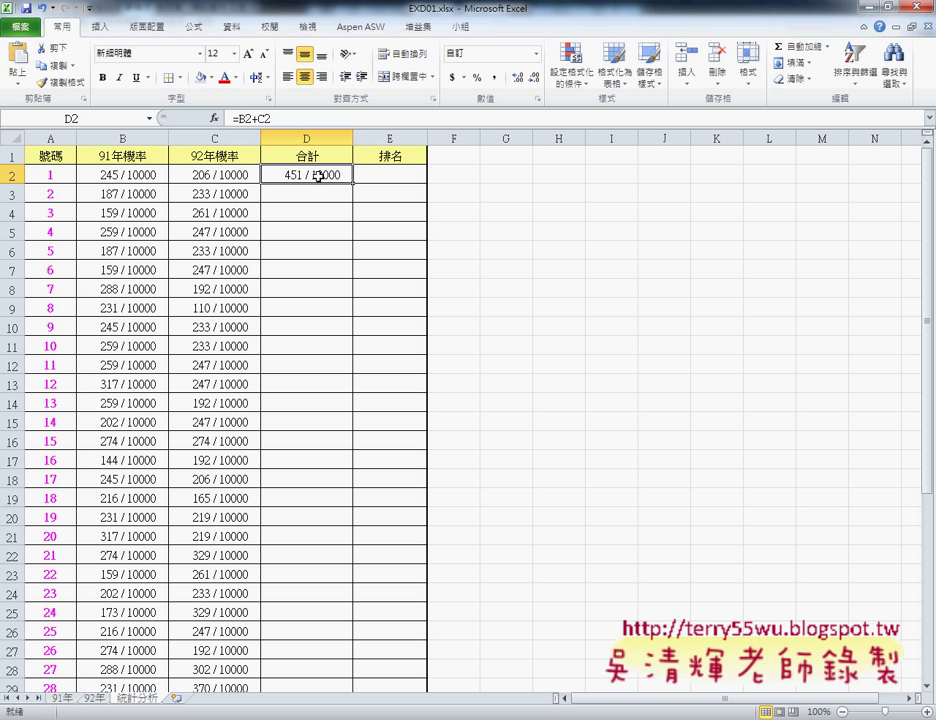
{"action": "key", "text": "Delete"}
Enter =SUM(B2:C2) in D2 with AutoSum and fill it down the 合計 column
{"action": "left_click", "coordinate": [817, 50]}
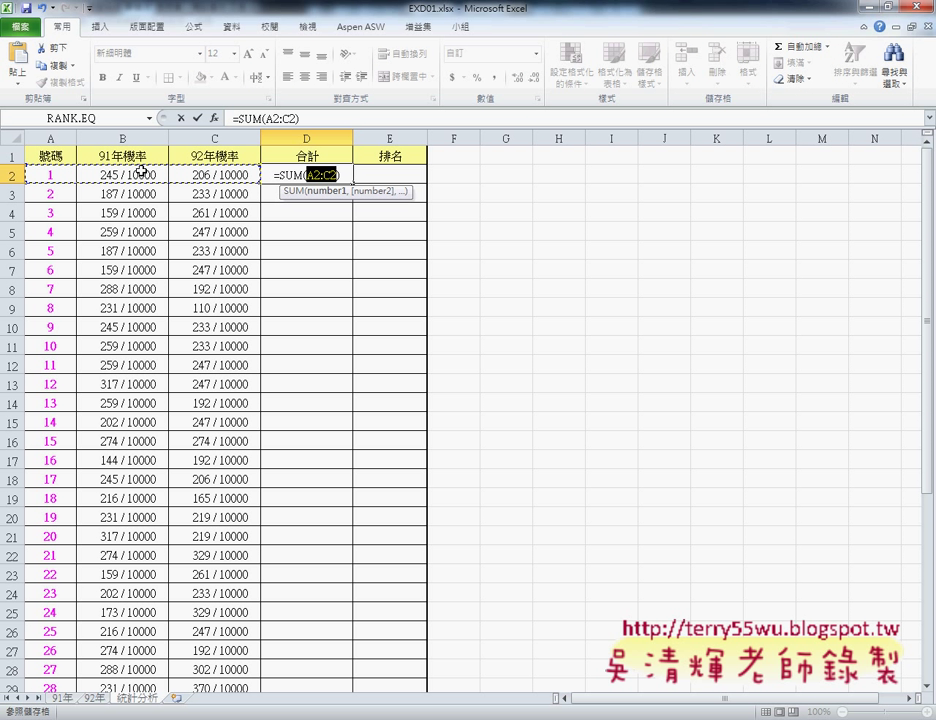
{"action": "left_click_drag", "start_coordinate": [136, 172], "coordinate": [200, 173]}
{"action": "left_click", "coordinate": [197, 118]}
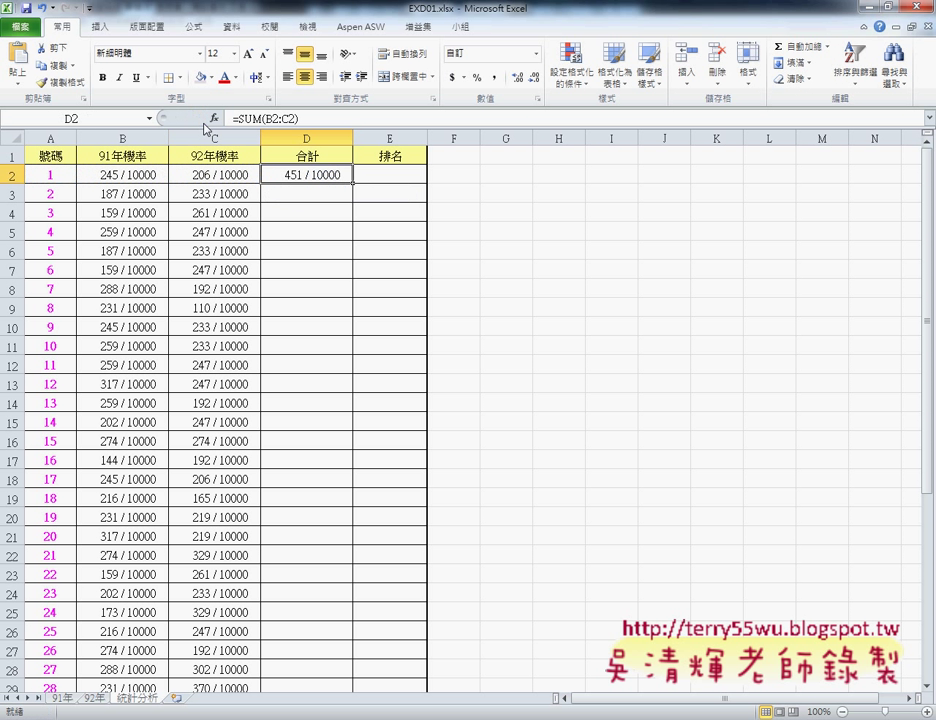
{"action": "double_click", "coordinate": [352, 184]}
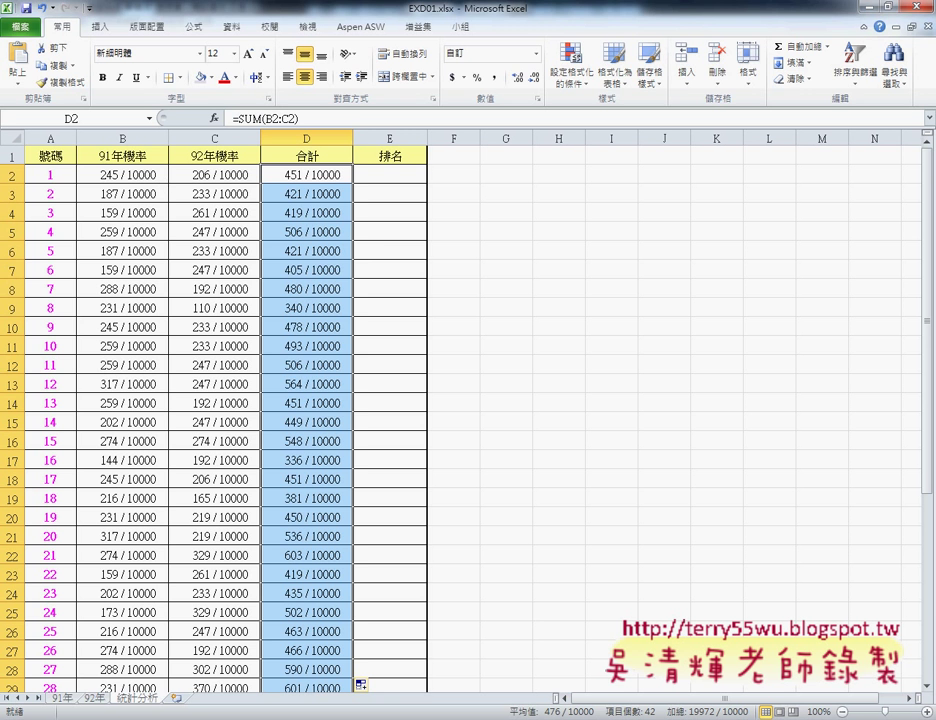
{"action": "key", "text": "alt+Tab"}
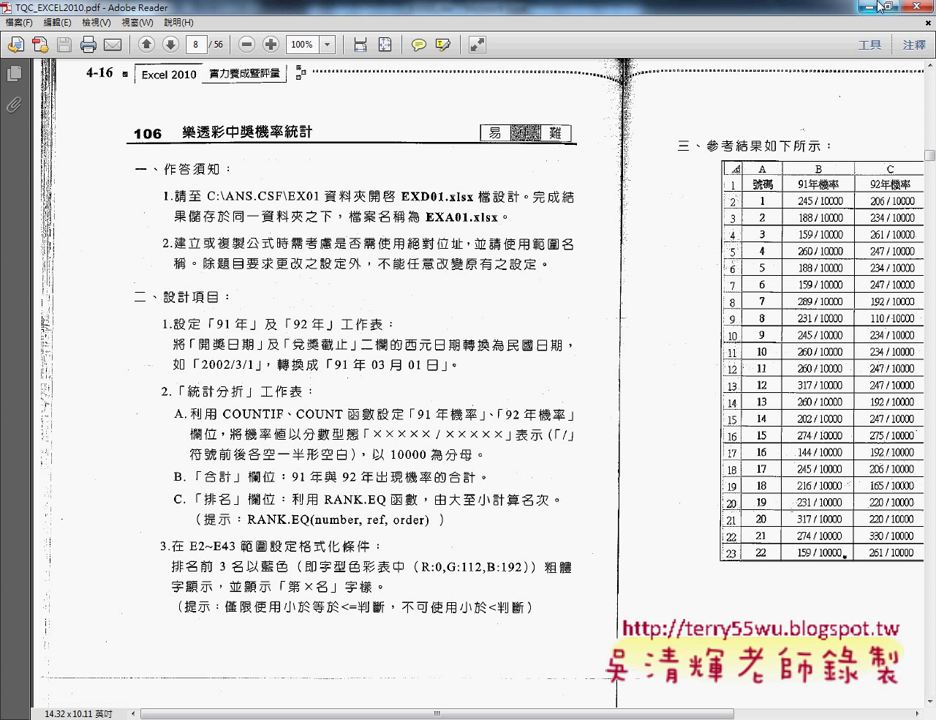
Insert a RANK.EQ function into cell E2 by searching Insert Function for 'RA'
{"action": "key", "text": "alt+Tab"}
{"action": "left_click", "coordinate": [410, 177]}
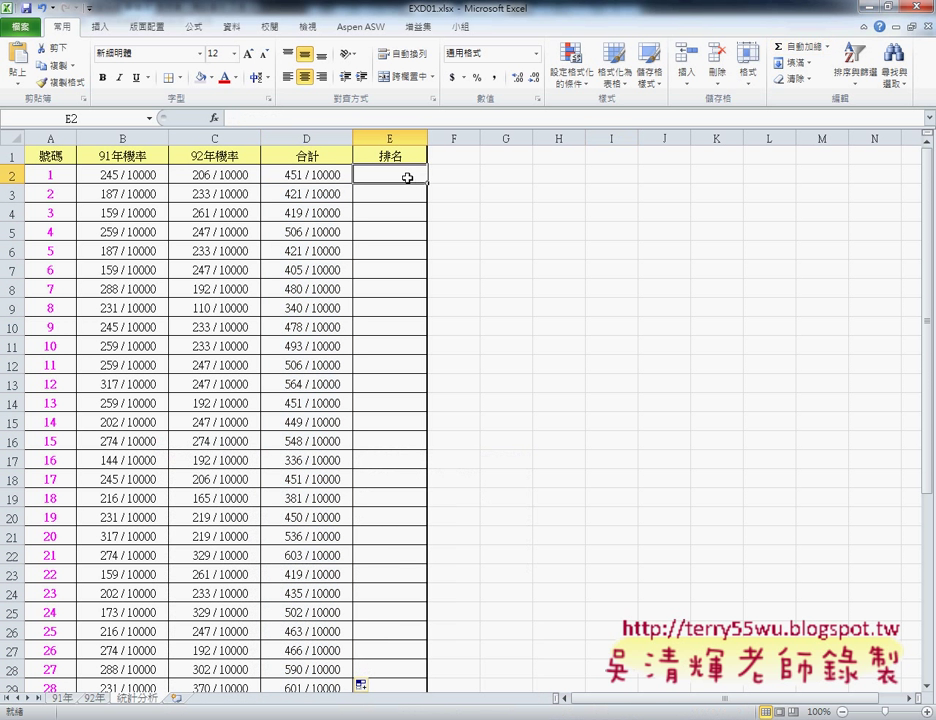
{"action": "left_click", "coordinate": [213, 118]}
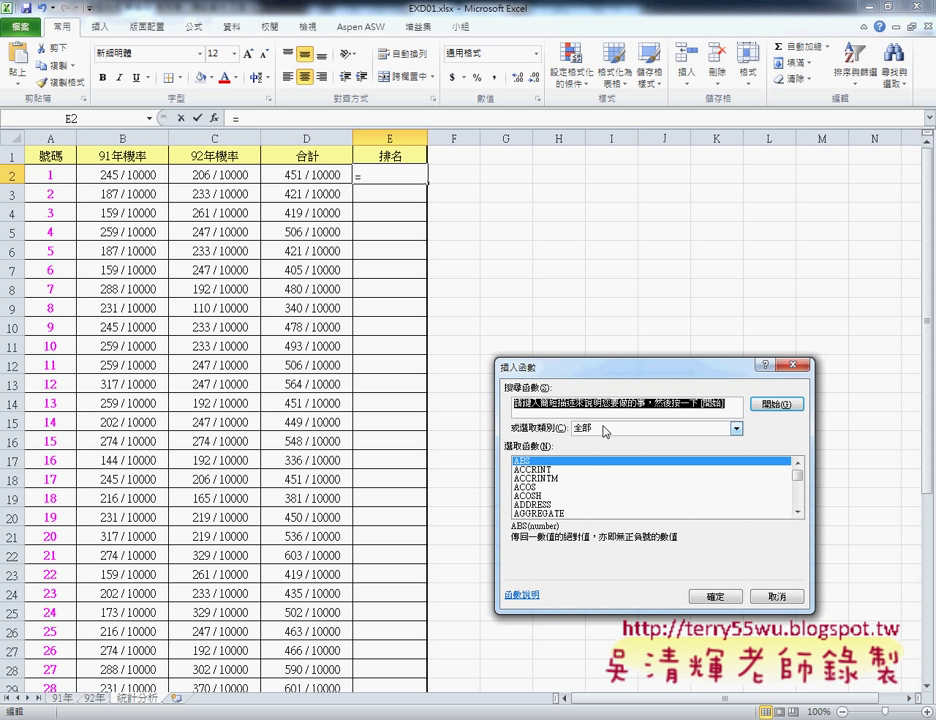
{"action": "type", "text": "RA"}
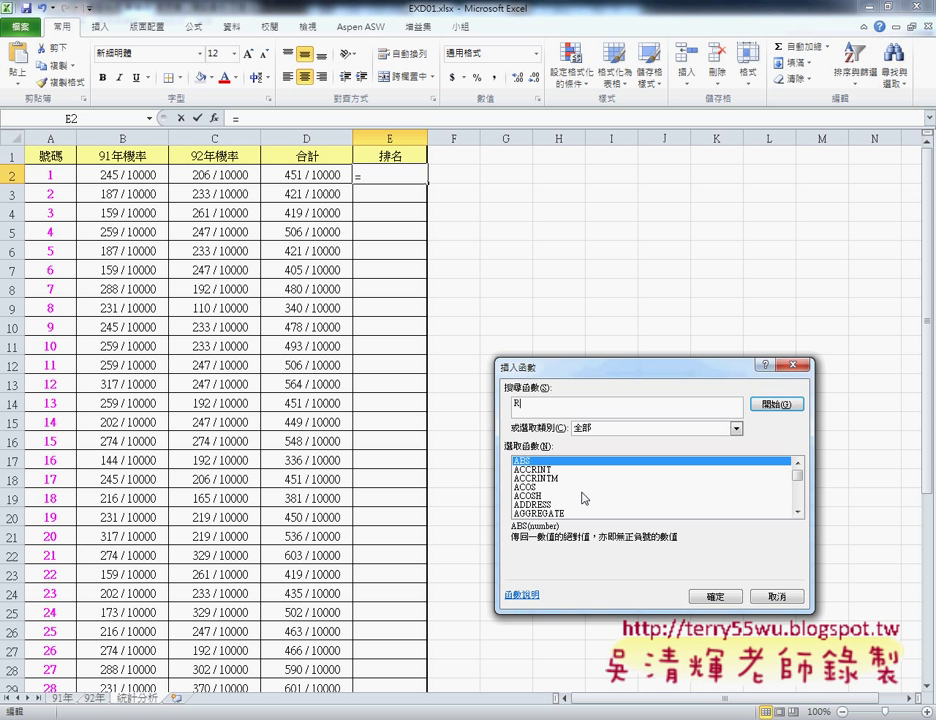
{"action": "left_click", "coordinate": [584, 496]}
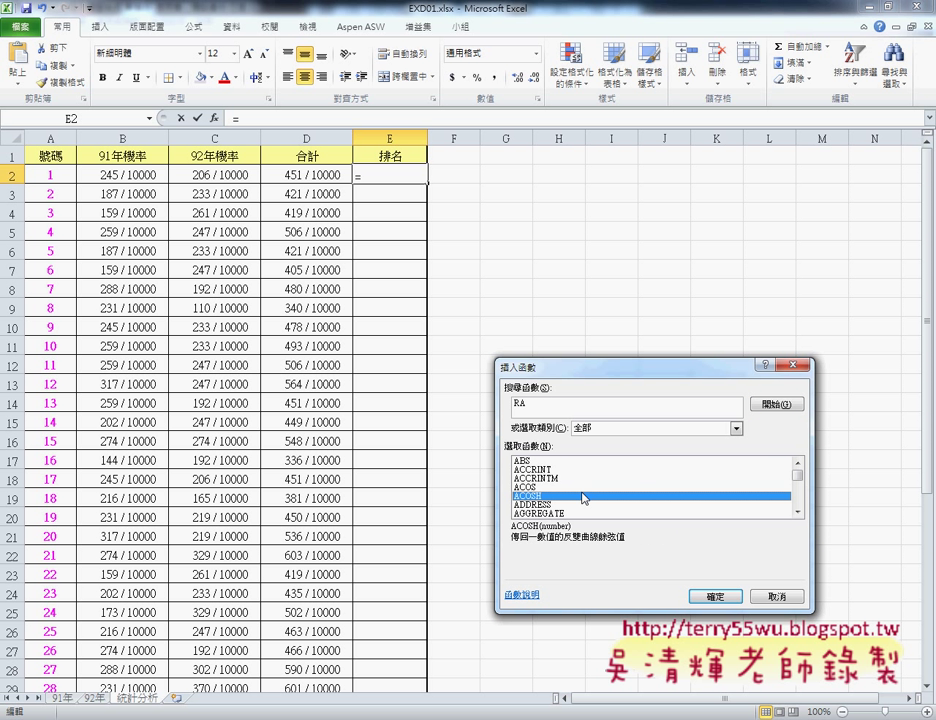
{"action": "key", "text": "r"}
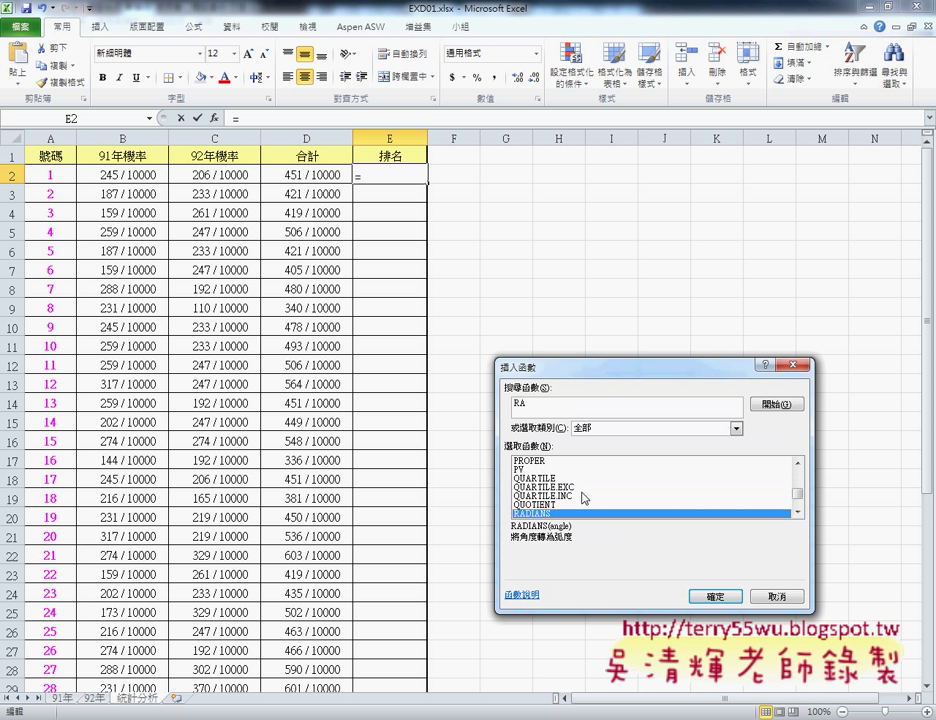
{"action": "key", "text": "Down"}
{"action": "key", "text": "Down"}
{"action": "key", "text": "Down"}
{"action": "key", "text": "Down"}
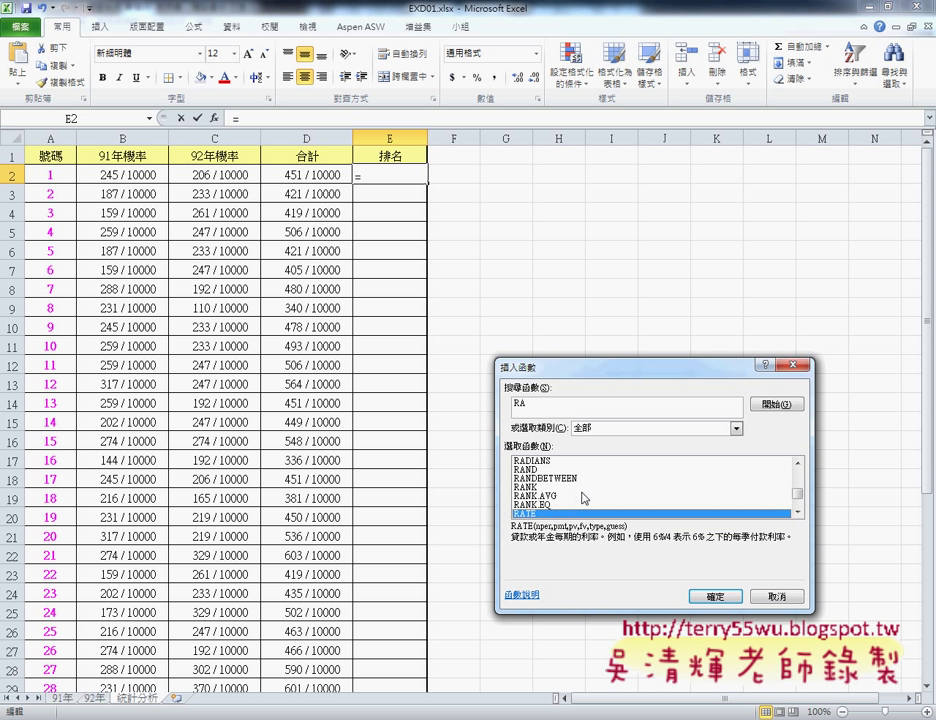
{"action": "key", "text": "Down"}
{"action": "left_click", "coordinate": [714, 596]}
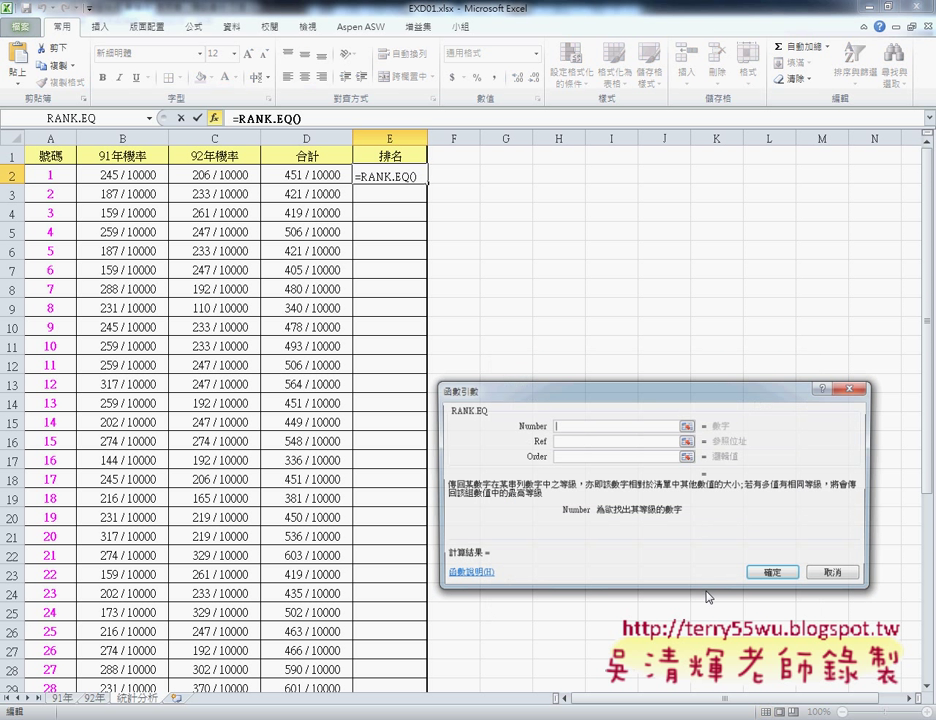
Enter =RANK.EQ(D2,$D$2:$D$43) in E2 and fill it down the 排名 column
{"action": "left_click", "coordinate": [310, 175]}
{"action": "left_click", "coordinate": [575, 444]}
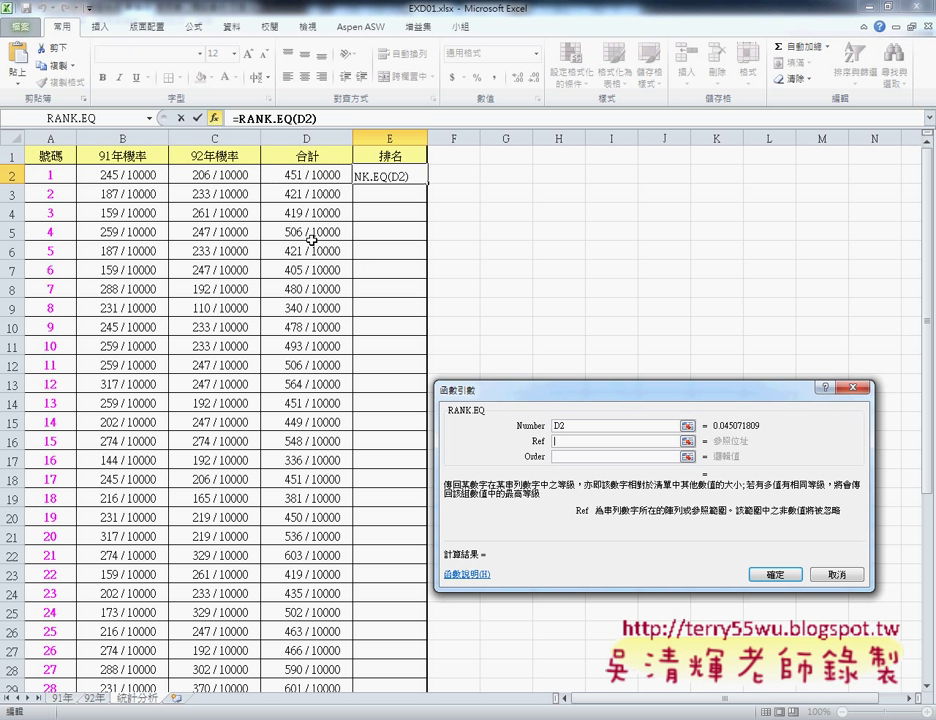
{"action": "left_click", "coordinate": [295, 175]}
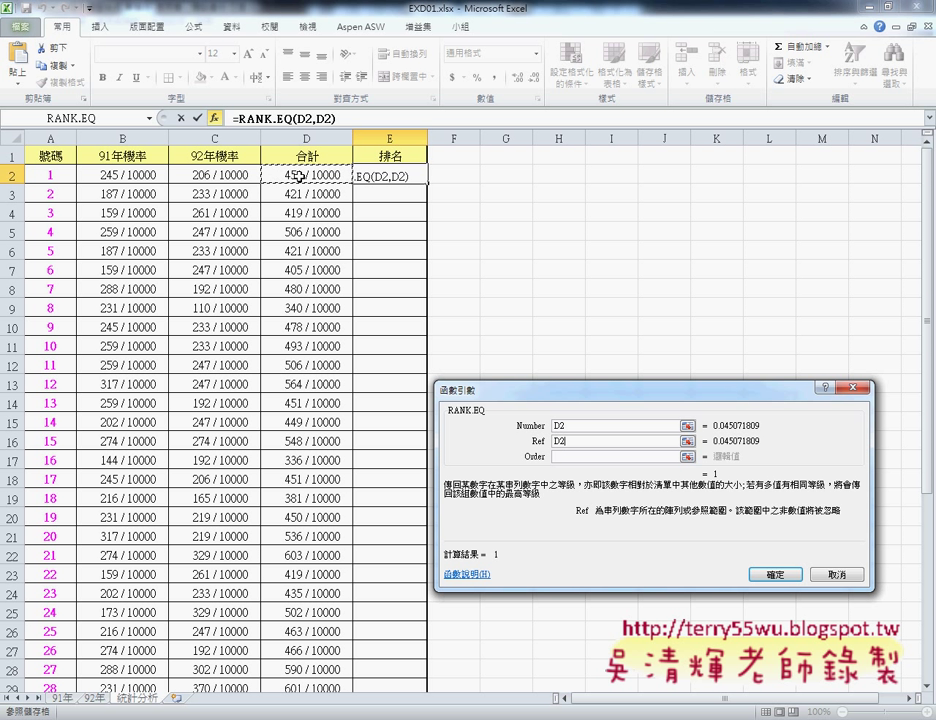
{"action": "key", "text": "ctrl+shift+Down"}
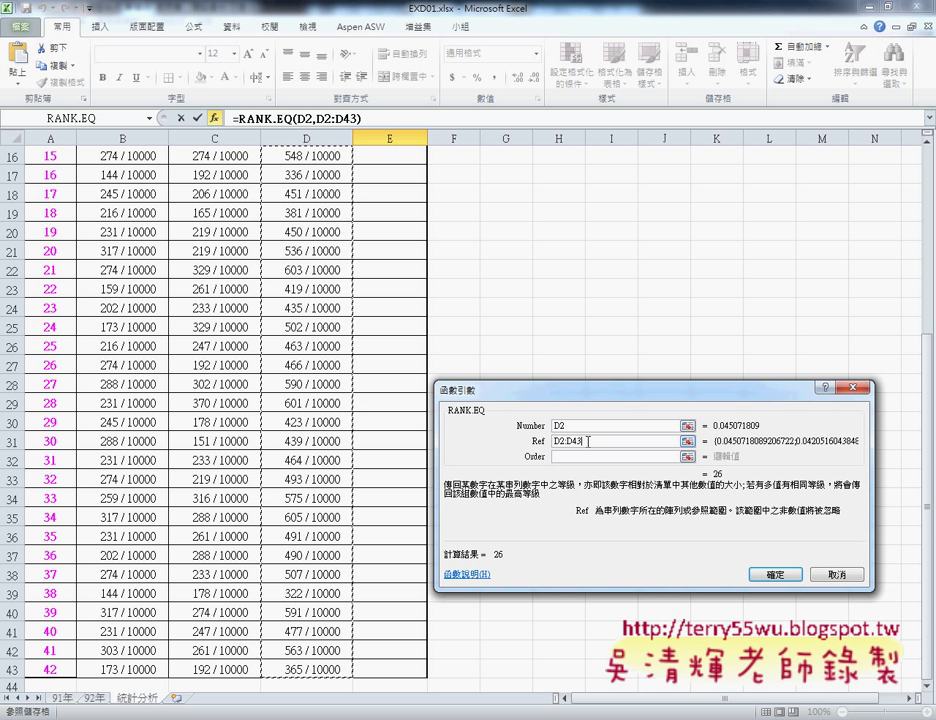
{"action": "left_click_drag", "start_coordinate": [588, 441], "coordinate": [553, 441]}
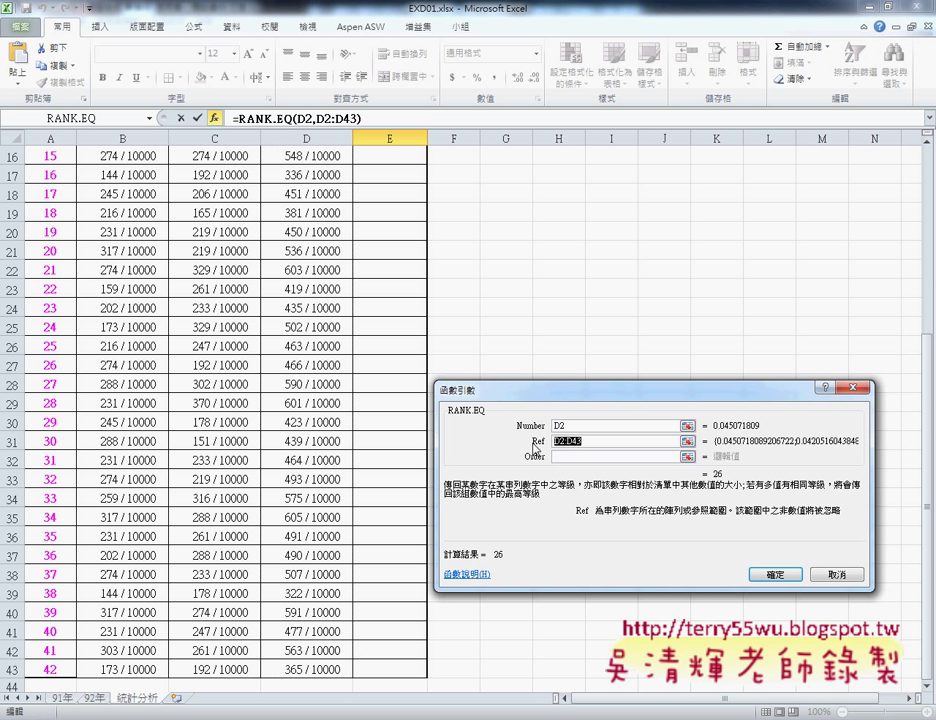
{"action": "key", "text": "F4"}
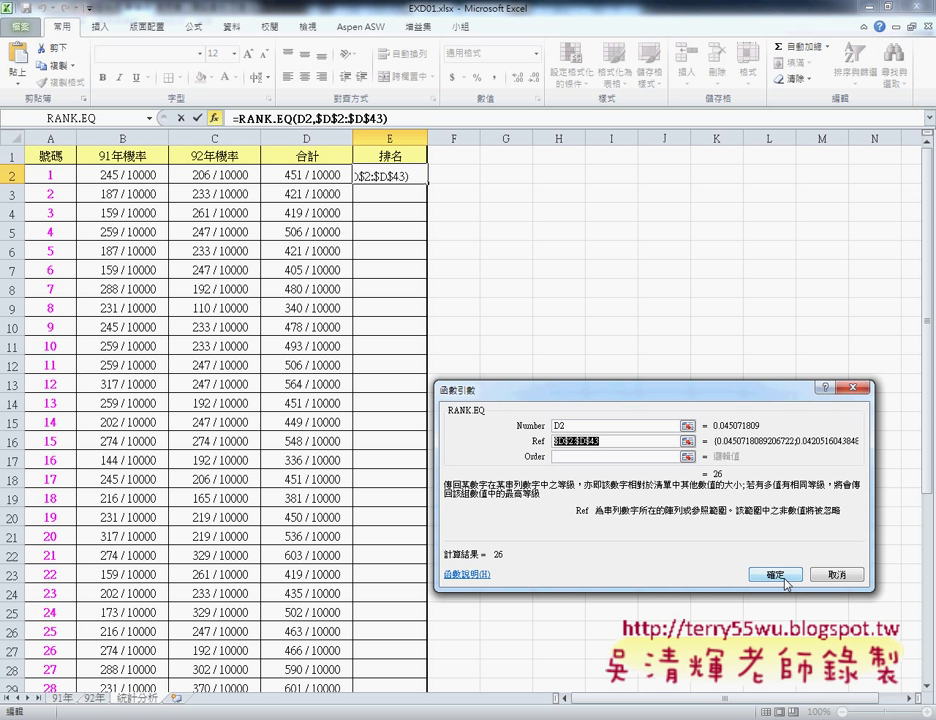
{"action": "left_click", "coordinate": [776, 575]}
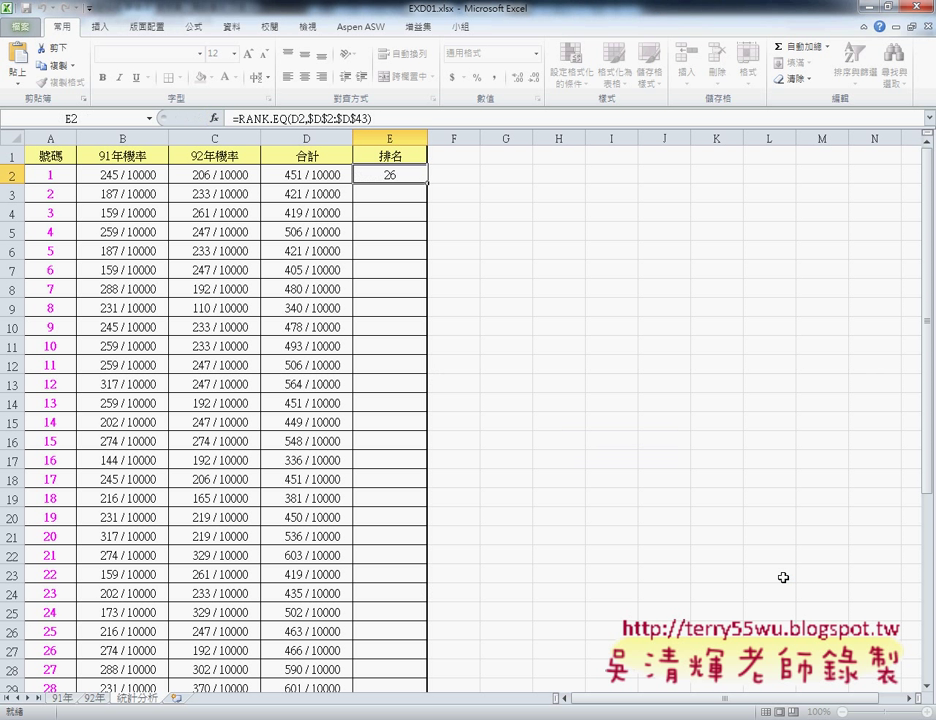
{"action": "double_click", "coordinate": [428, 183]}
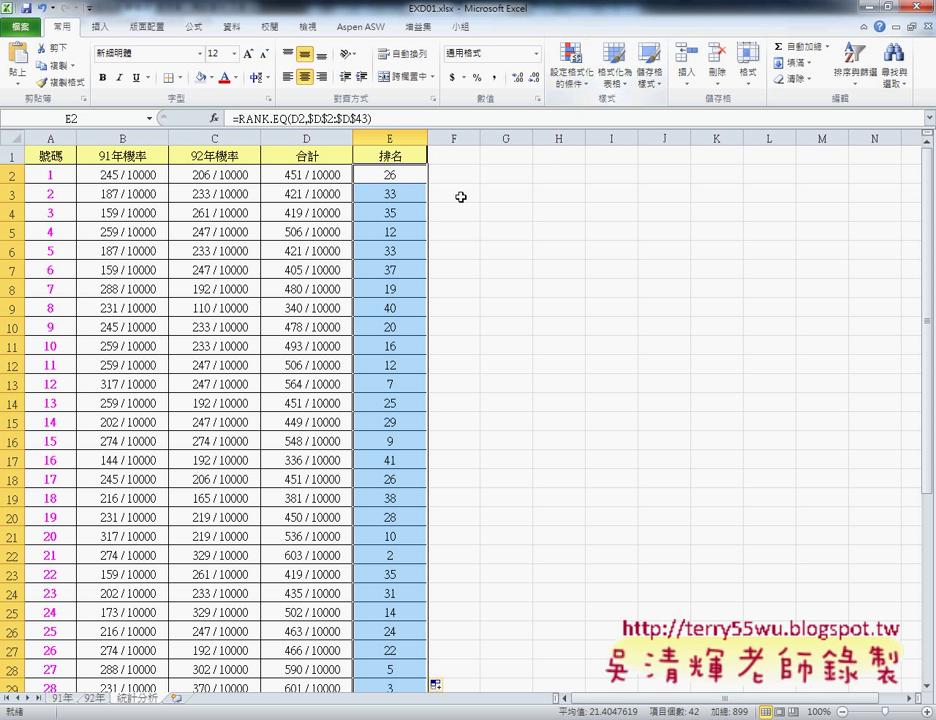
Review the filled rankings and check the exercise instructions PDF
{"action": "scroll", "coordinate": [387, 390], "scroll_direction": "down", "scroll_amount": 3}
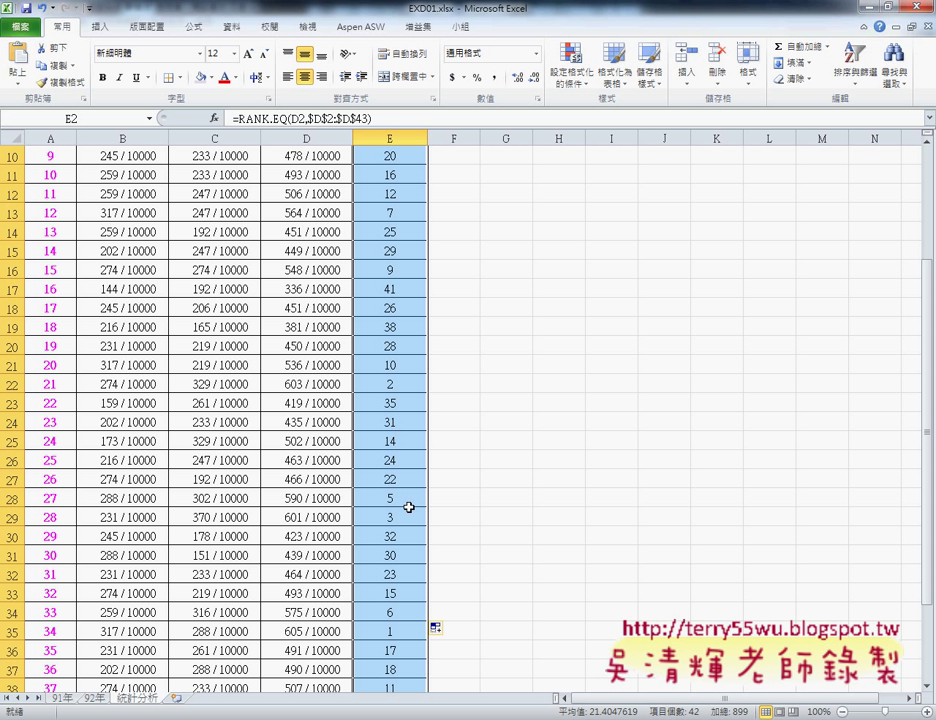
{"action": "key", "text": "alt+Tab"}
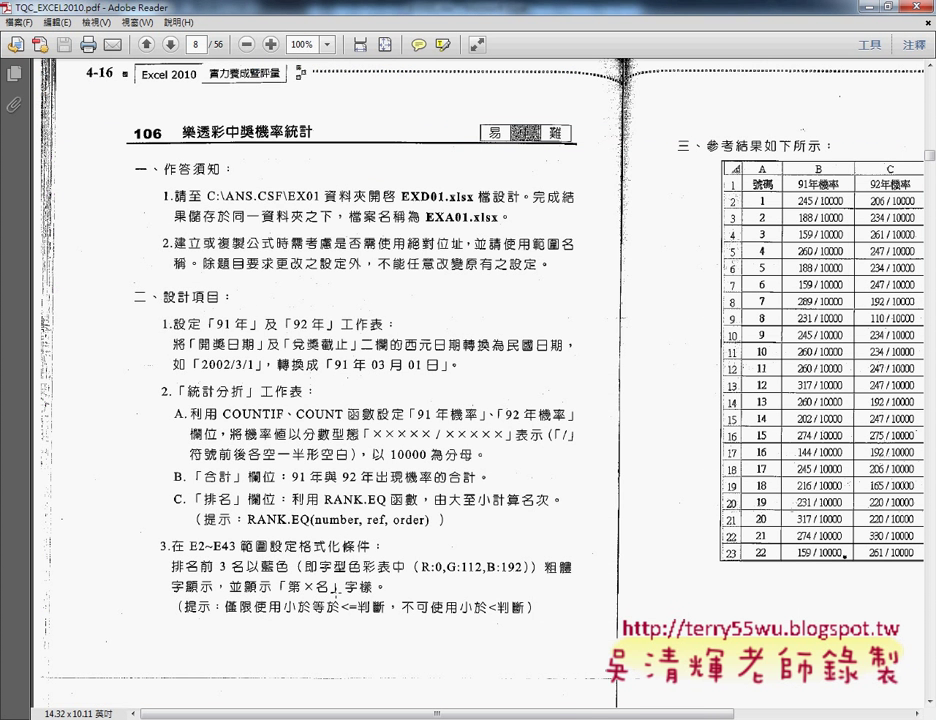
{"action": "key", "text": "alt+Tab"}
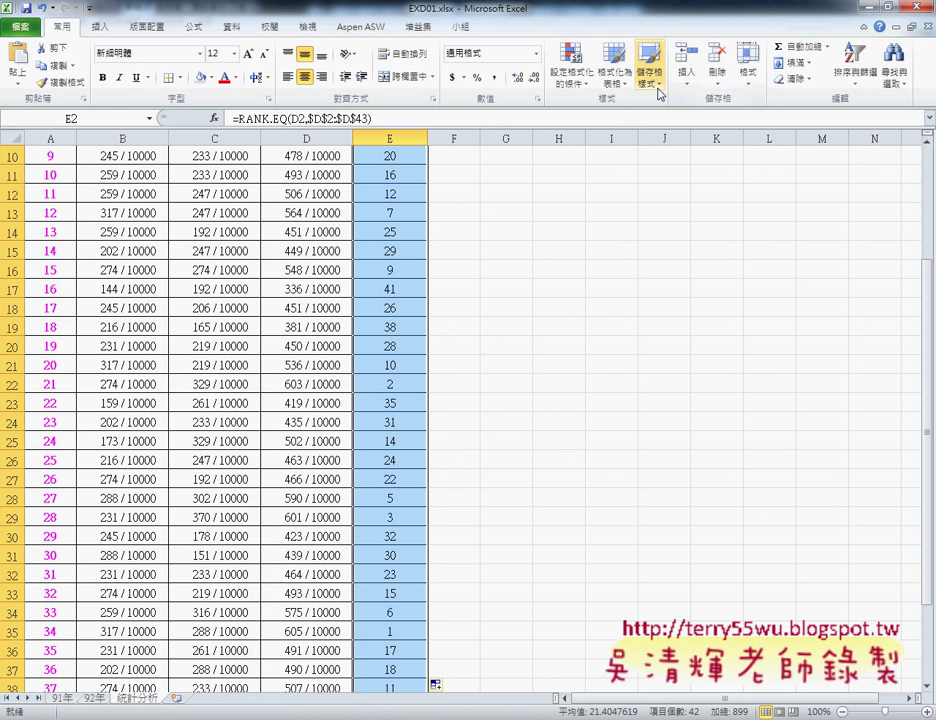
Create a formula-based conditional formatting rule with the condition =$E2<=3
{"action": "scroll", "coordinate": [424, 231], "scroll_direction": "up", "scroll_amount": 3}
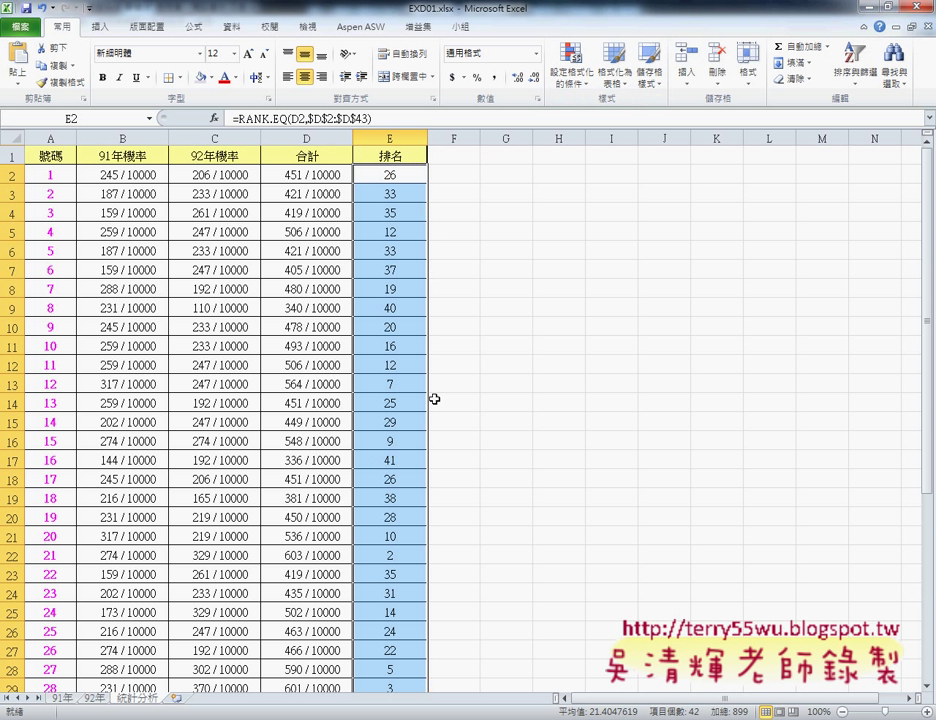
{"action": "left_click", "coordinate": [571, 66]}
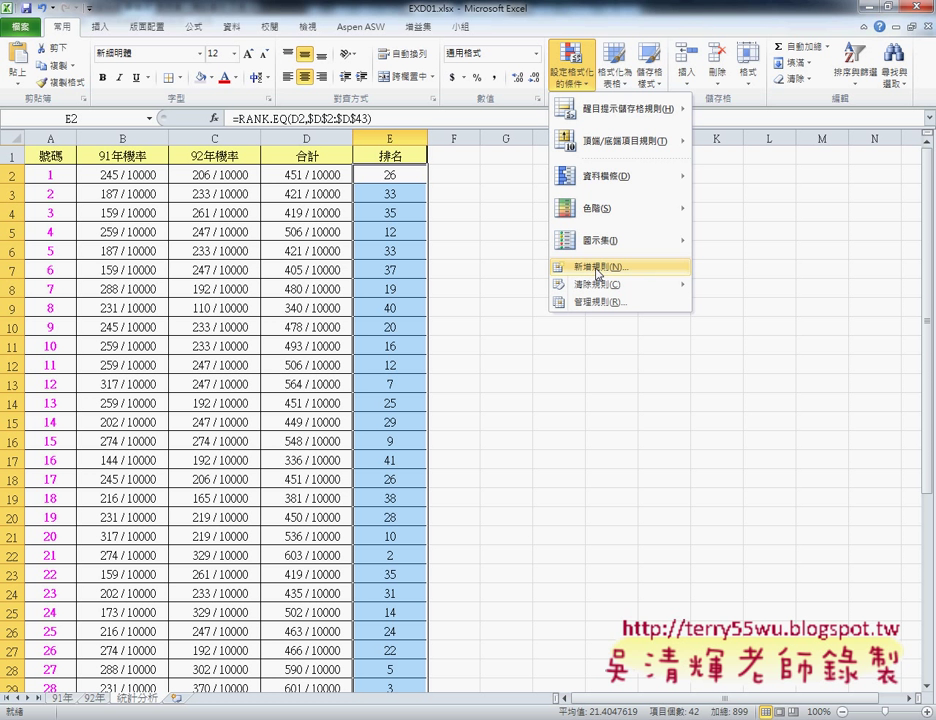
{"action": "left_click", "coordinate": [597, 268]}
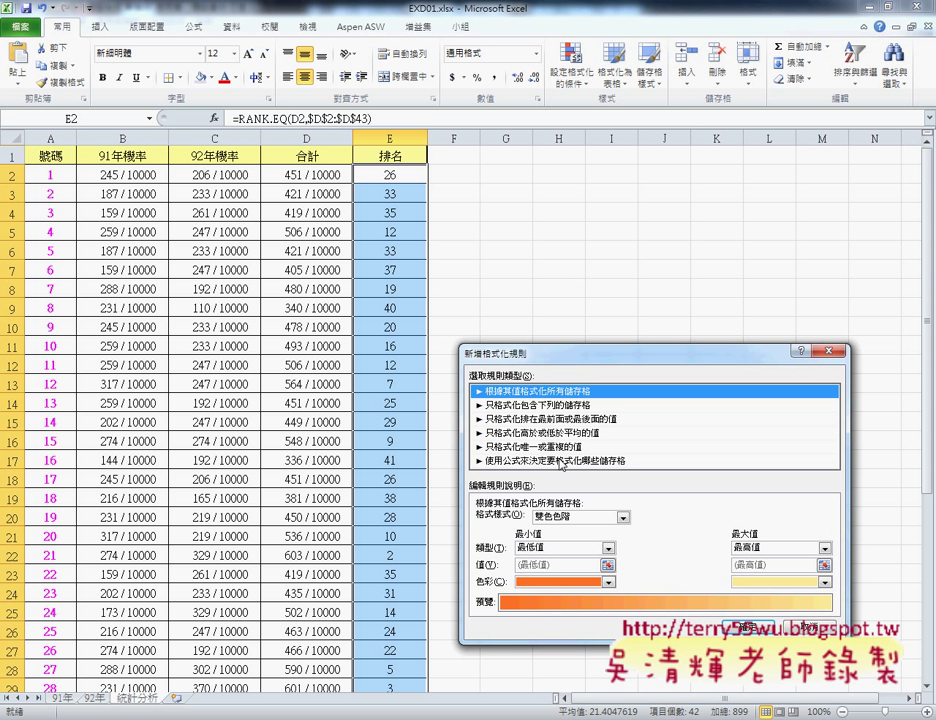
{"action": "left_click", "coordinate": [583, 461]}
{"action": "left_click", "coordinate": [600, 519]}
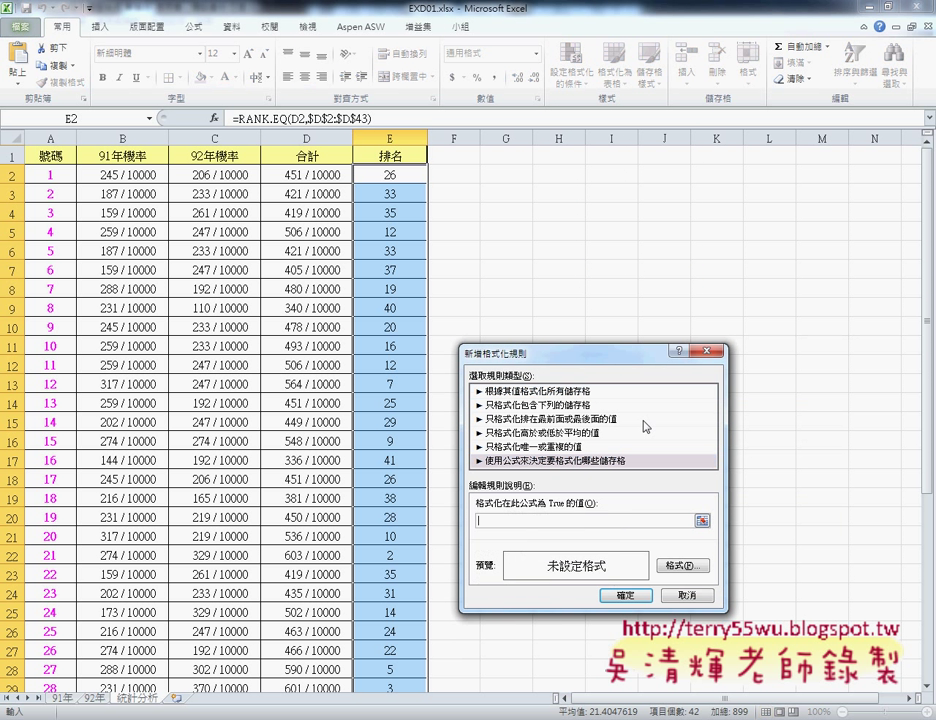
{"action": "type", "text": "="}
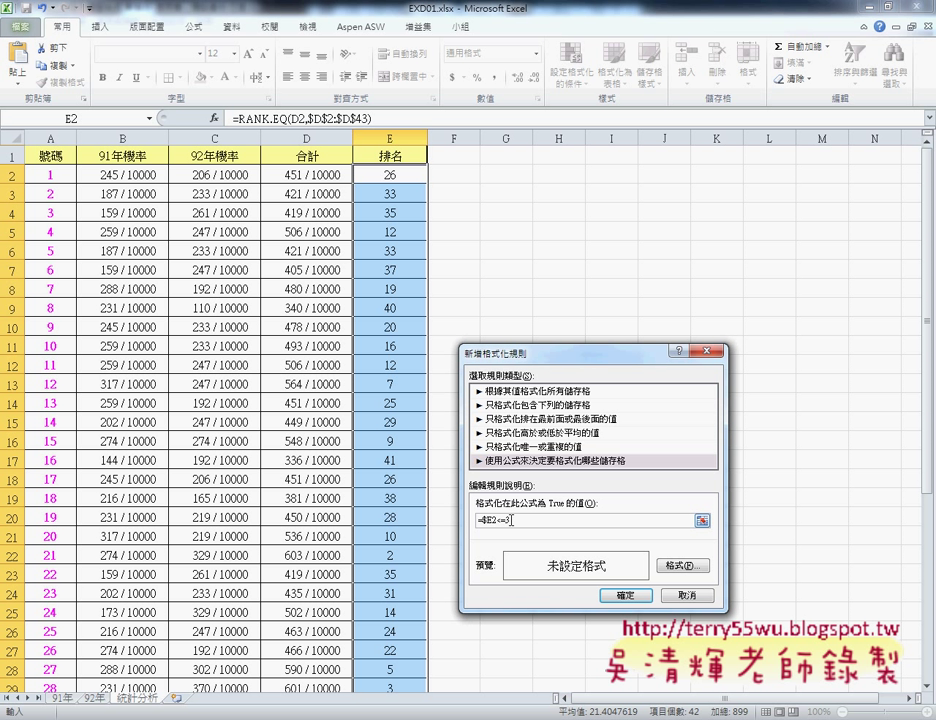
{"action": "key", "text": "Left"}
{"action": "key", "text": "Left"}
{"action": "key", "text": "Left"}
{"action": "key", "text": "Down"}
{"action": "key", "text": "Down"}
{"action": "key", "text": "Down"}
{"action": "key", "text": "BackSpace"}
{"action": "key", "text": "BackSpace"}
{"action": "key", "text": "BackSpace"}
{"action": "left_click", "coordinate": [700, 569]}
Give the rule the custom number format 第?名
{"action": "left_click", "coordinate": [478, 350]}
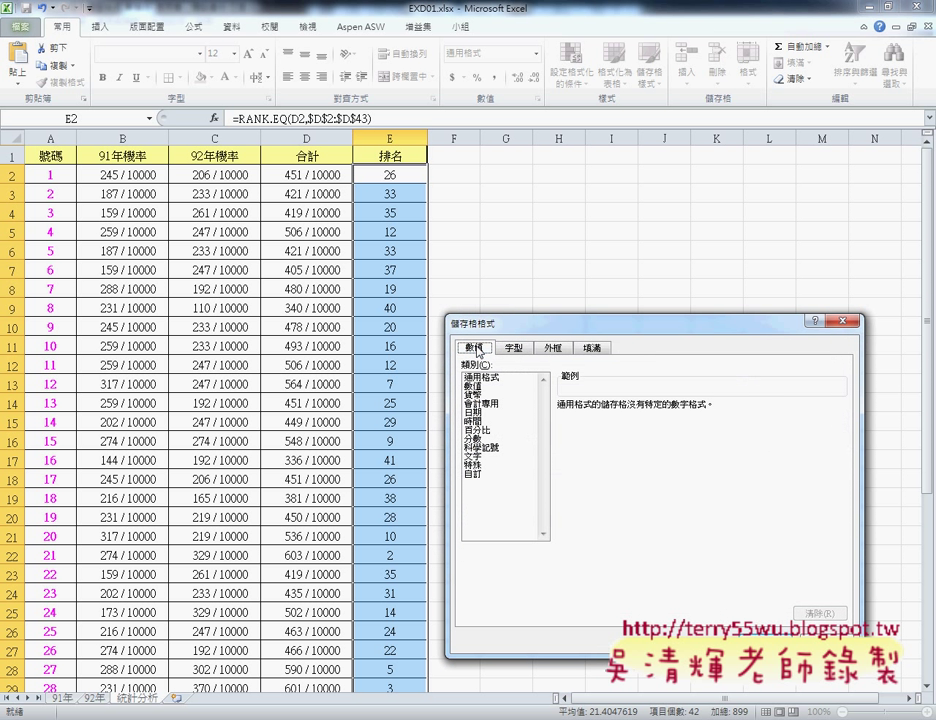
{"action": "left_click", "coordinate": [482, 474]}
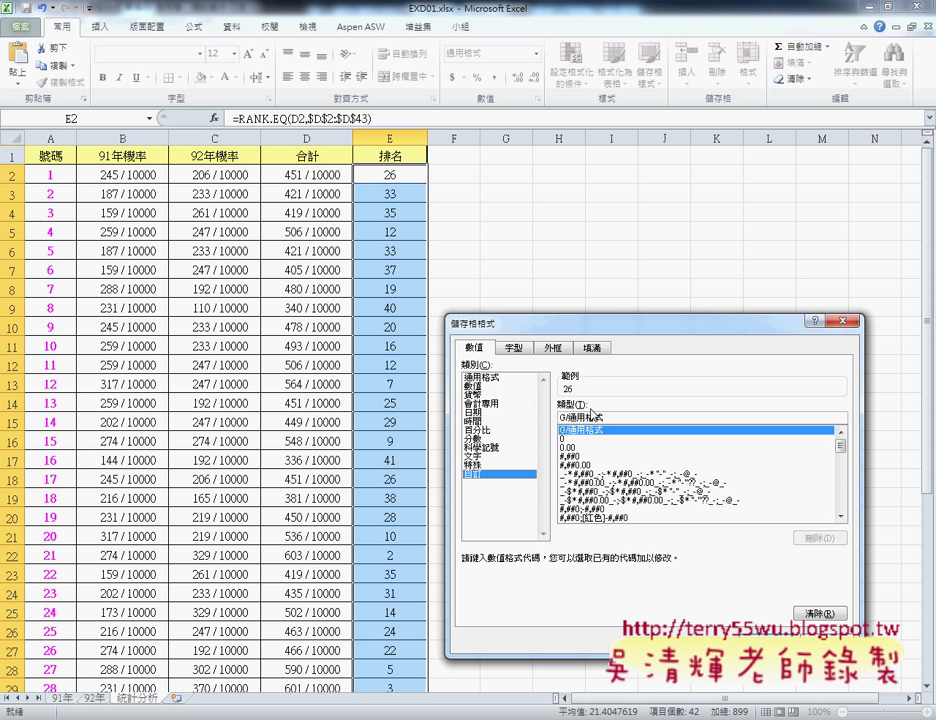
{"action": "left_click_drag", "start_coordinate": [616, 417], "coordinate": [525, 421]}
{"action": "type", "text": "d"}
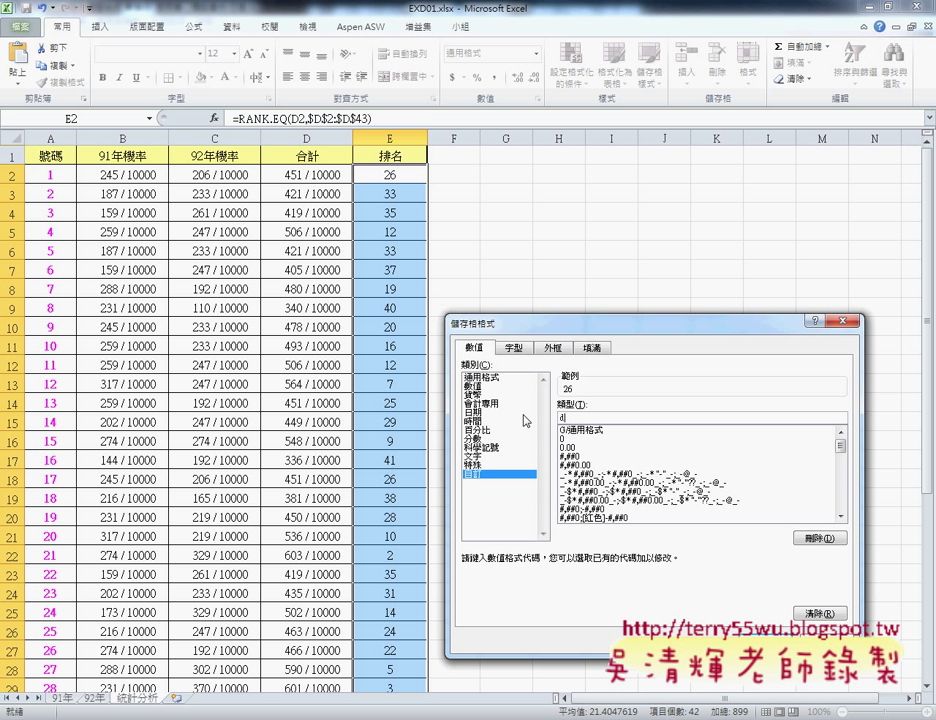
{"action": "key", "text": "BackSpace"}
{"action": "type", "text": "ㄉㄧ"}
{"action": "type", "text": "4"}
{"action": "type", "text": "ㄉ"}
{"action": "type", "text": "ㄇㄧㄥ"}
{"action": "key", "text": "slash"}
{"action": "key", "text": "6"}
Set the rule's font to bold and blue, and confirm the format
{"action": "left_click", "coordinate": [526, 352]}
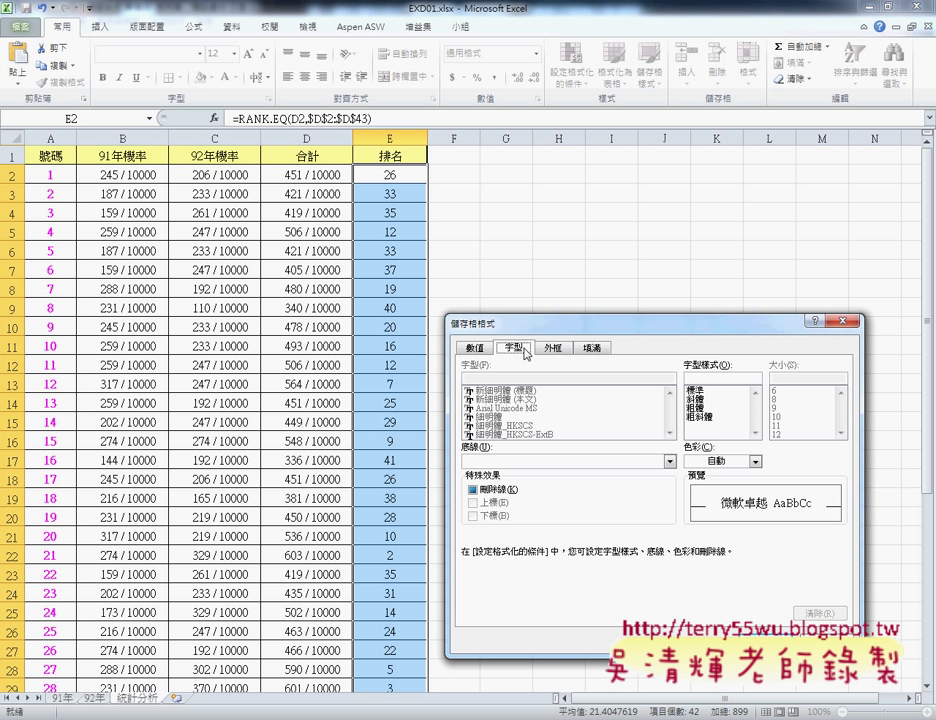
{"action": "left_click", "coordinate": [755, 461]}
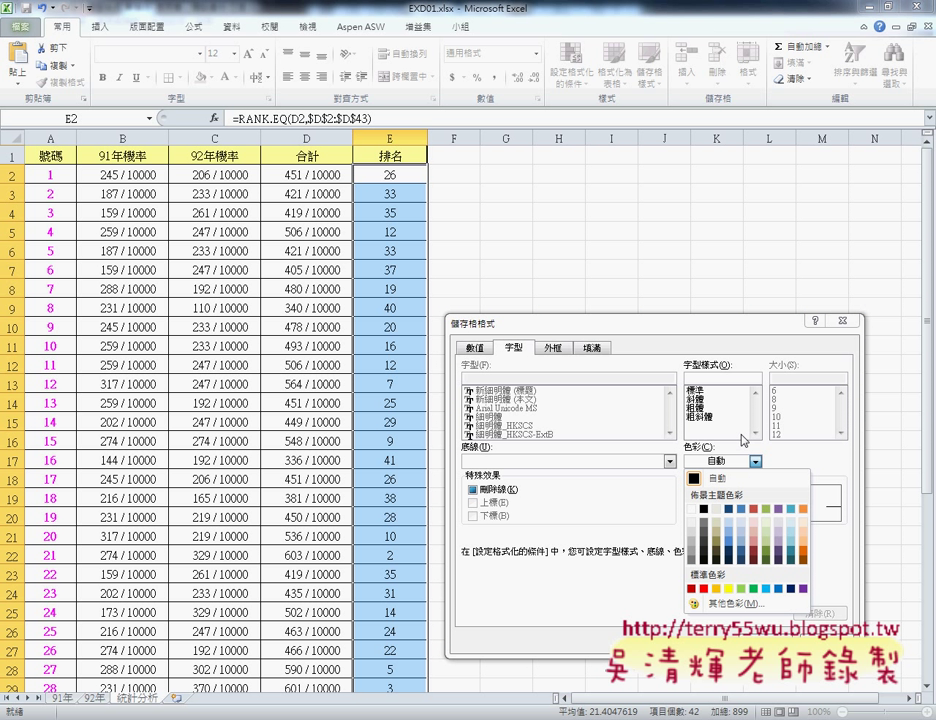
{"action": "left_click", "coordinate": [712, 420]}
{"action": "left_click", "coordinate": [700, 408]}
{"action": "left_click", "coordinate": [755, 461]}
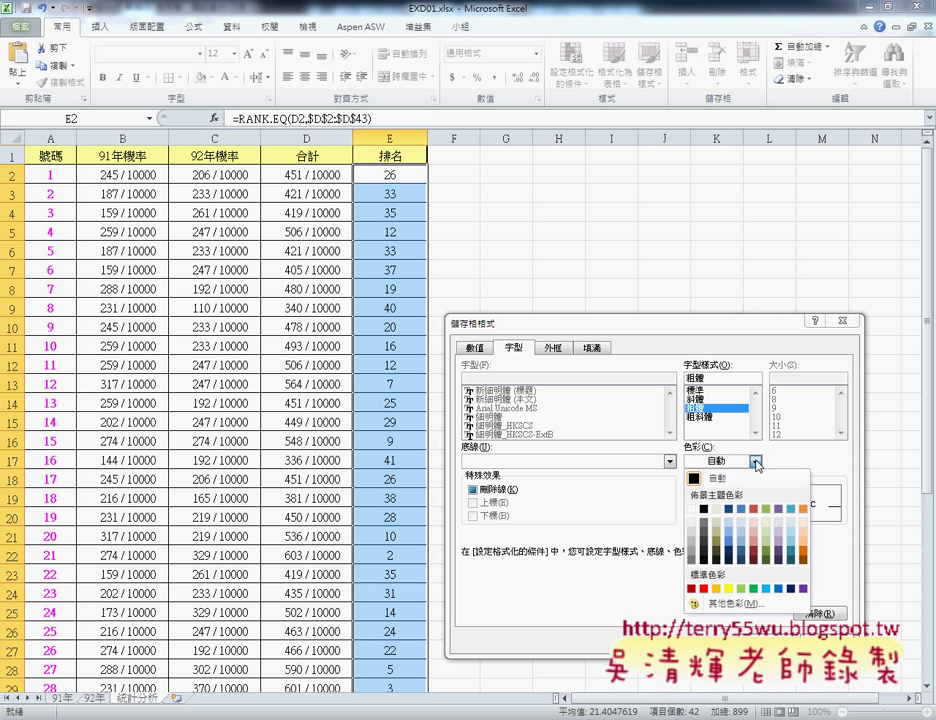
{"action": "left_click", "coordinate": [777, 589]}
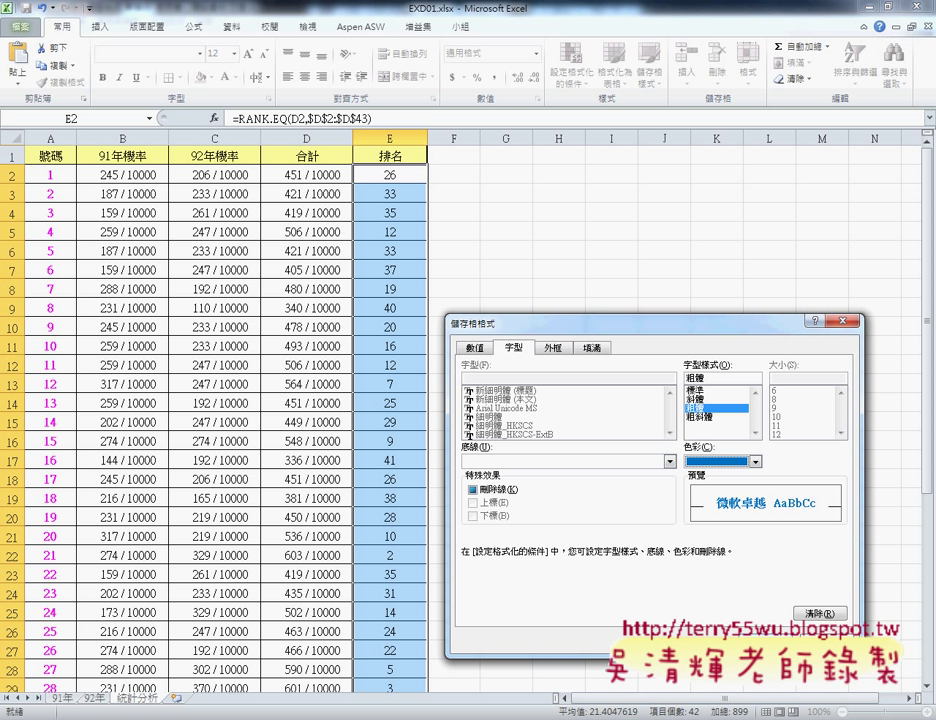
{"action": "left_click", "coordinate": [742, 643]}
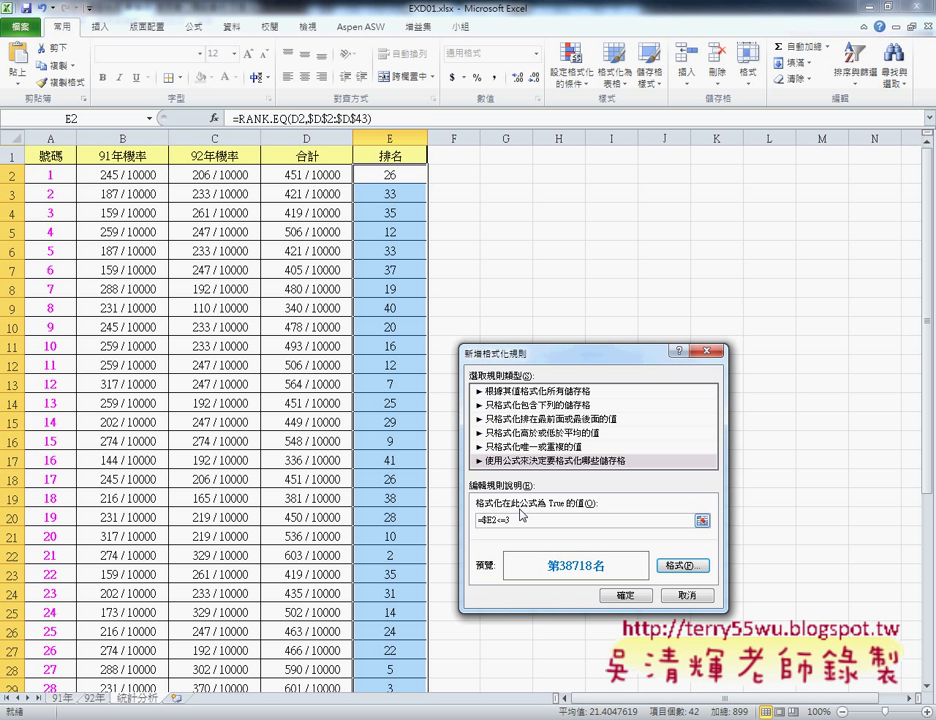
Apply the rule and verify numbers 34, 21 and 28 show 第1名, 第2名, 第3名
{"action": "left_click", "coordinate": [631, 592]}
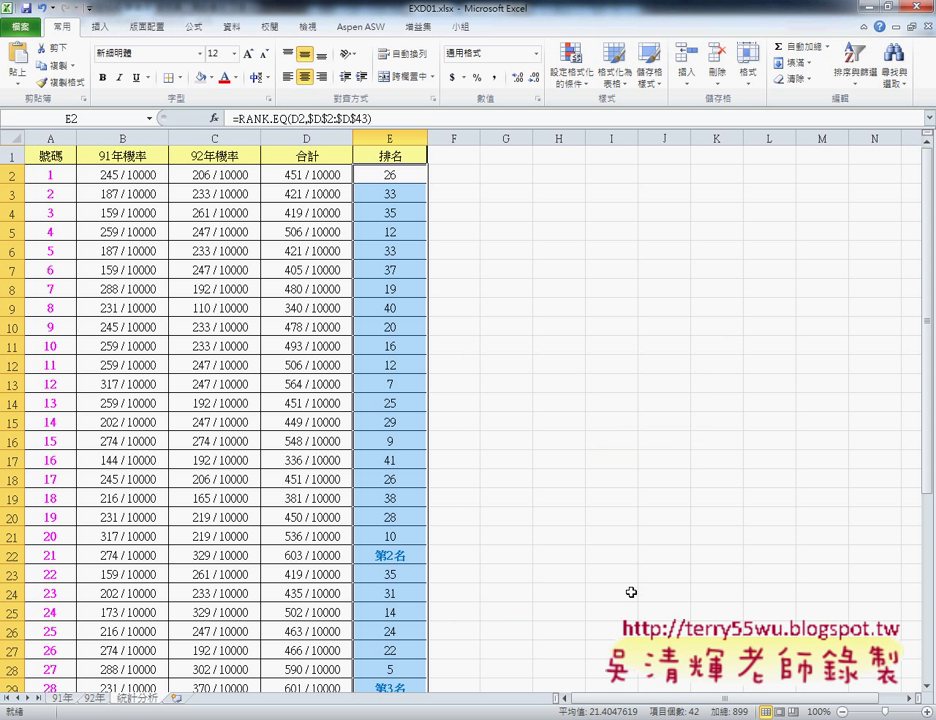
{"action": "scroll", "coordinate": [510, 450], "scroll_direction": "down", "scroll_amount": 1}
{"action": "scroll", "coordinate": [508, 442], "scroll_direction": "down", "scroll_amount": 2}
{"action": "scroll", "coordinate": [424, 449], "scroll_direction": "down", "scroll_amount": 1}
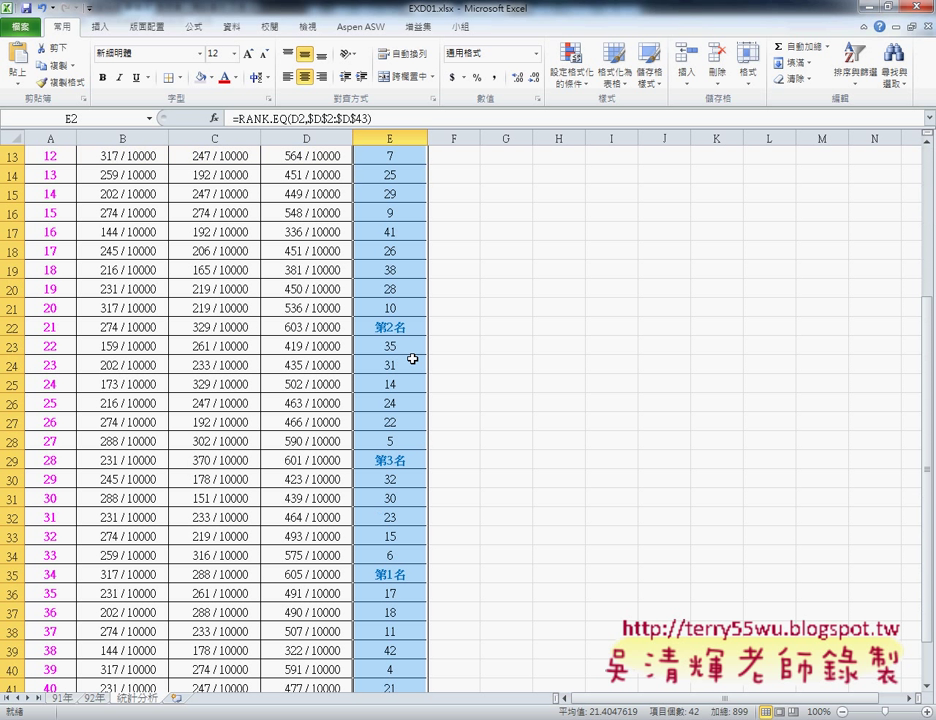
{"action": "scroll", "coordinate": [406, 467], "scroll_direction": "down", "scroll_amount": 1}
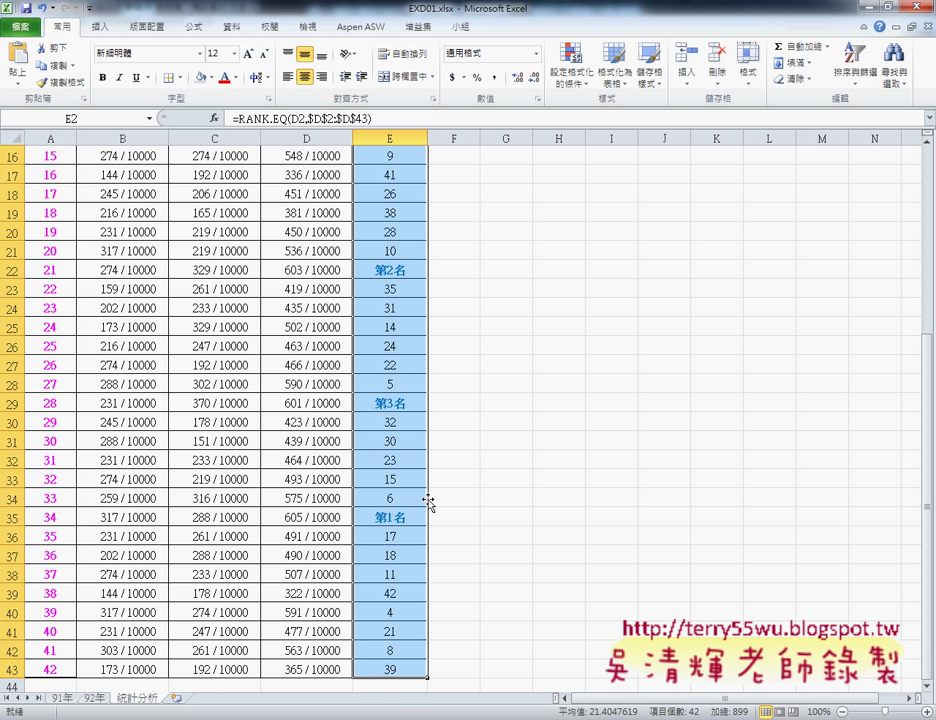
{"action": "mouse_move", "coordinate": [396, 524]}
{"action": "left_mouse_down"}
{"action": "mouse_move", "coordinate": [374, 524]}
{"action": "mouse_move", "coordinate": [404, 537]}
{"action": "left_mouse_up"}
{"action": "left_click_drag", "start_coordinate": [414, 395], "coordinate": [408, 408]}
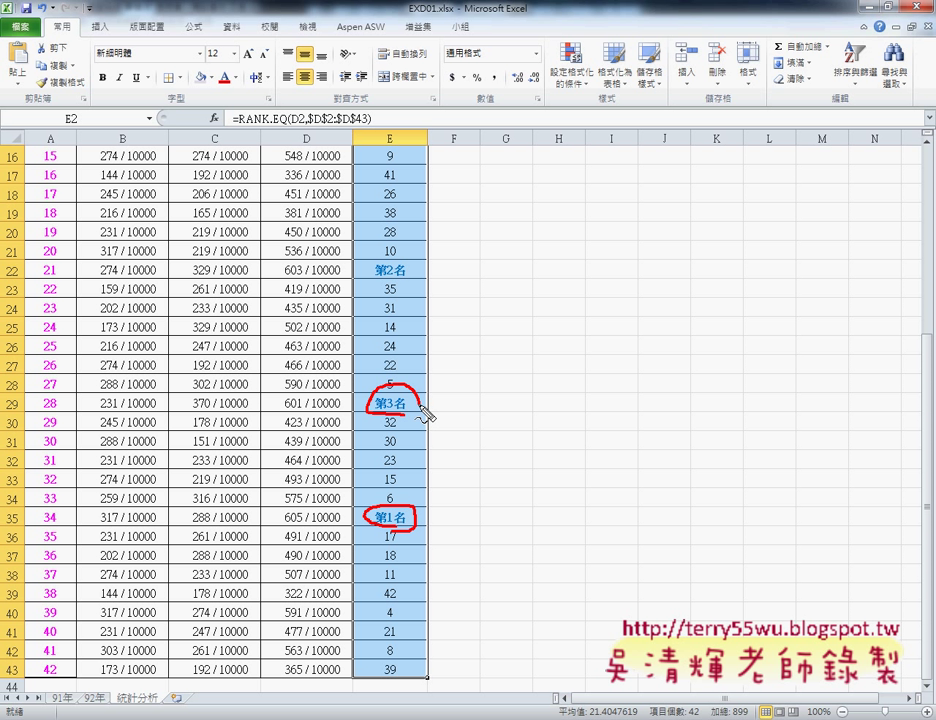
{"action": "mouse_move", "coordinate": [386, 290]}
{"action": "left_mouse_down"}
{"action": "mouse_move", "coordinate": [474, 220]}
{"action": "mouse_move", "coordinate": [556, 87]}
{"action": "mouse_move", "coordinate": [561, 100]}
{"action": "left_mouse_up"}
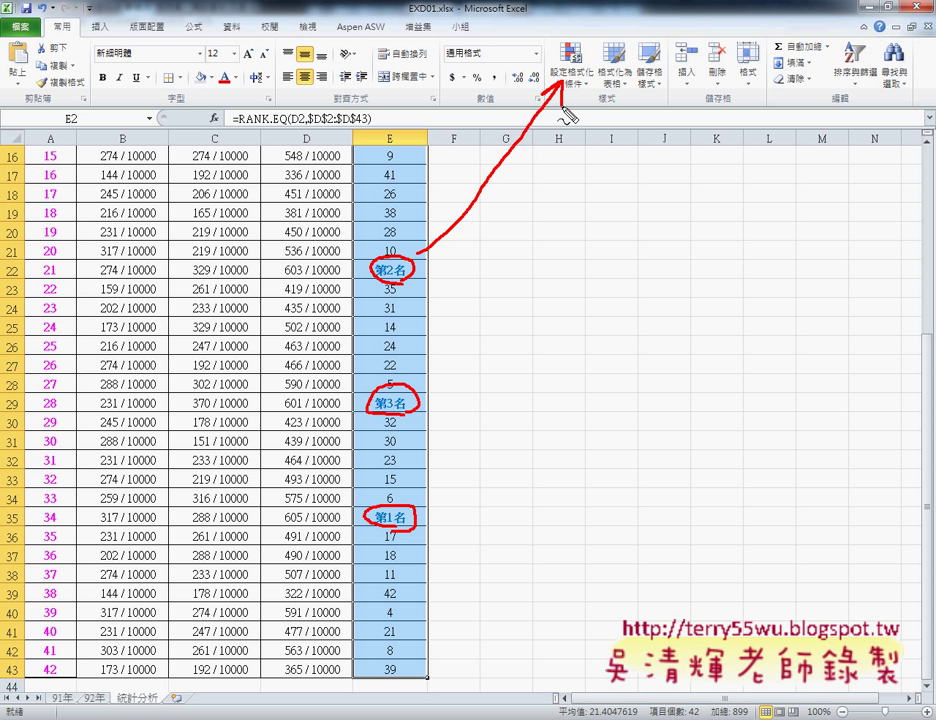
{"action": "key", "text": "Escape"}
{"action": "left_click", "coordinate": [570, 68]}
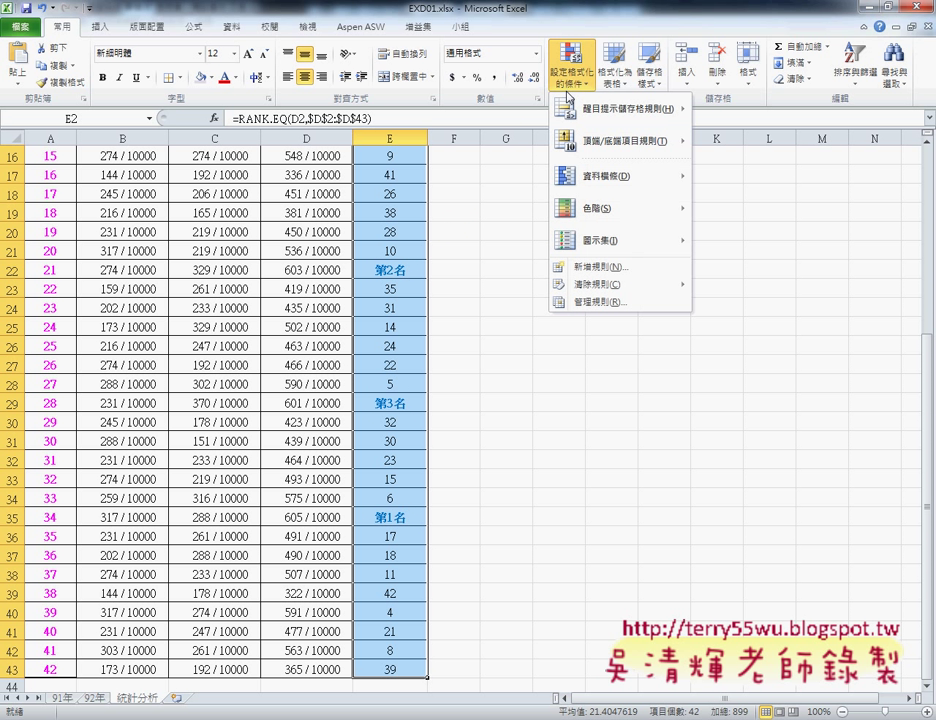
{"action": "left_click", "coordinate": [602, 270]}
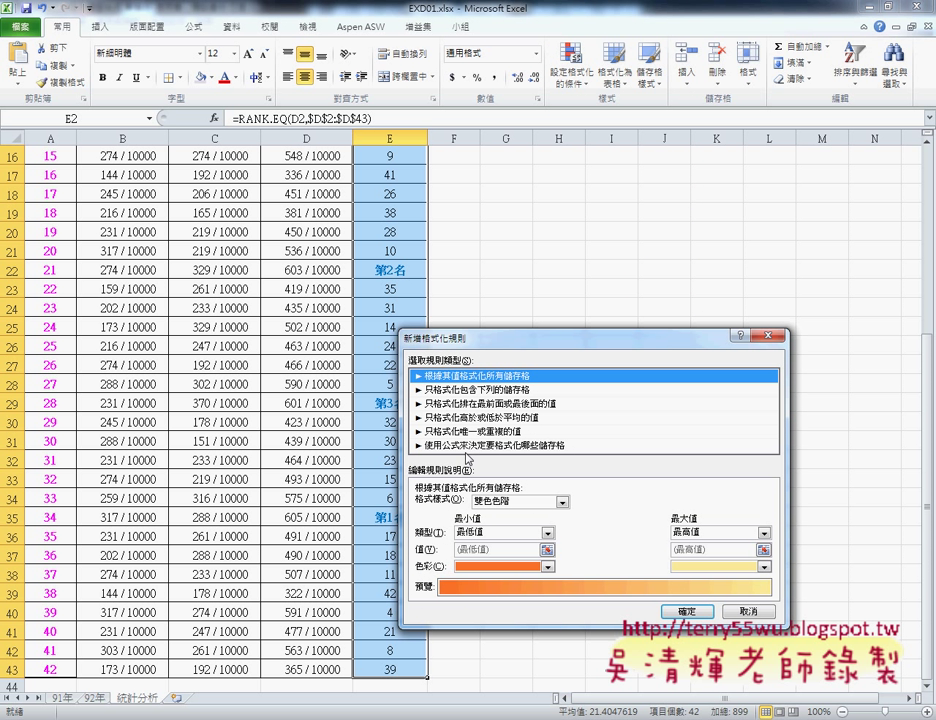
{"action": "left_click", "coordinate": [456, 446]}
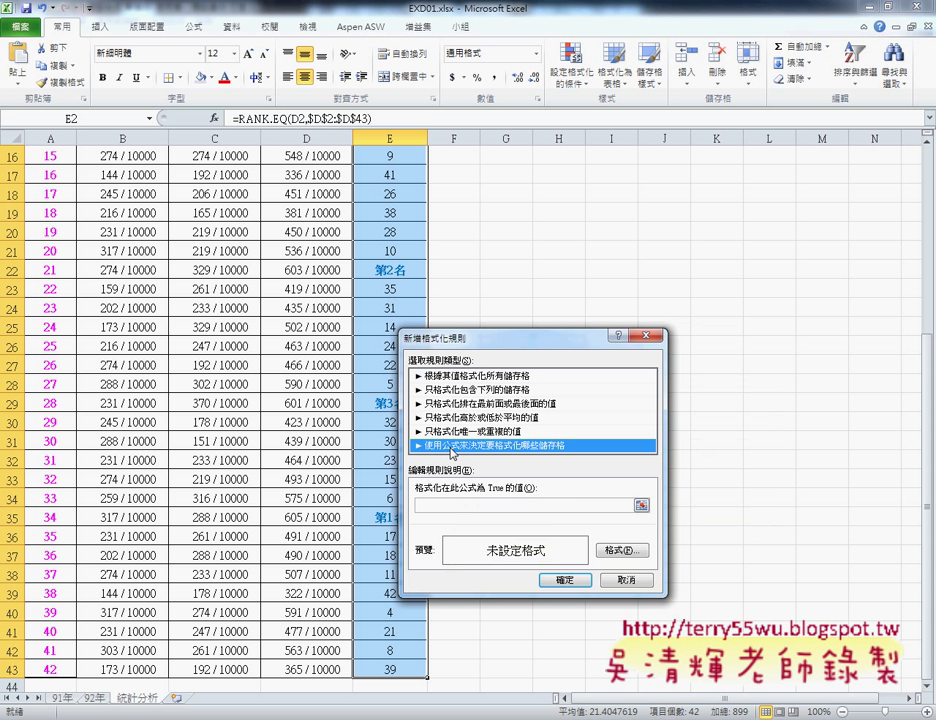
{"action": "left_click", "coordinate": [627, 582]}
{"action": "left_click", "coordinate": [571, 68]}
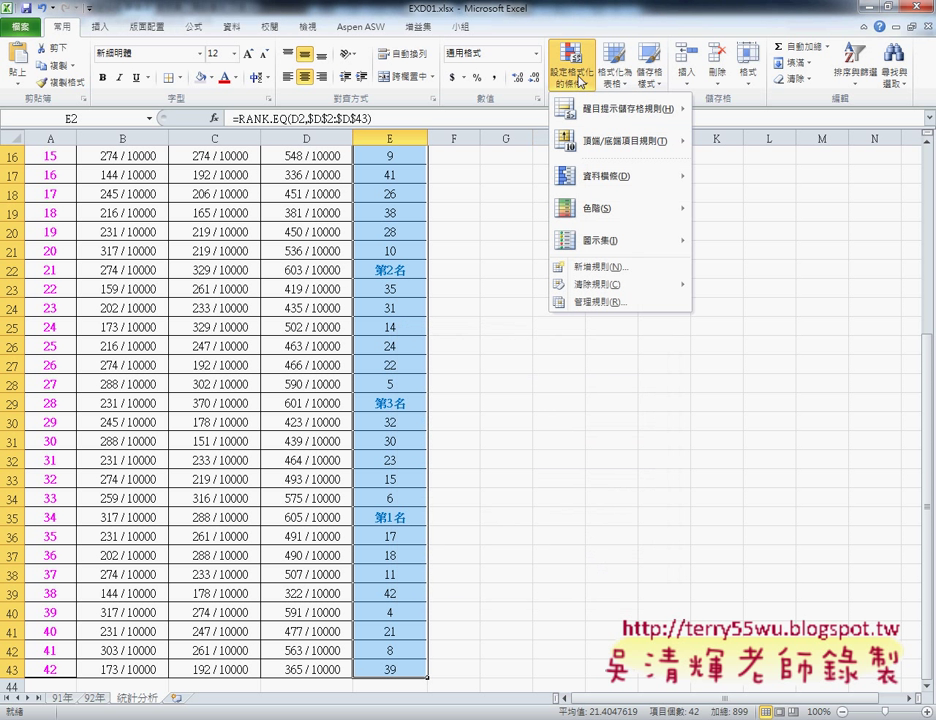
{"action": "left_click", "coordinate": [597, 301]}
{"action": "left_click", "coordinate": [388, 451]}
{"action": "left_click", "coordinate": [430, 407]}
{"action": "left_click", "coordinate": [505, 507]}
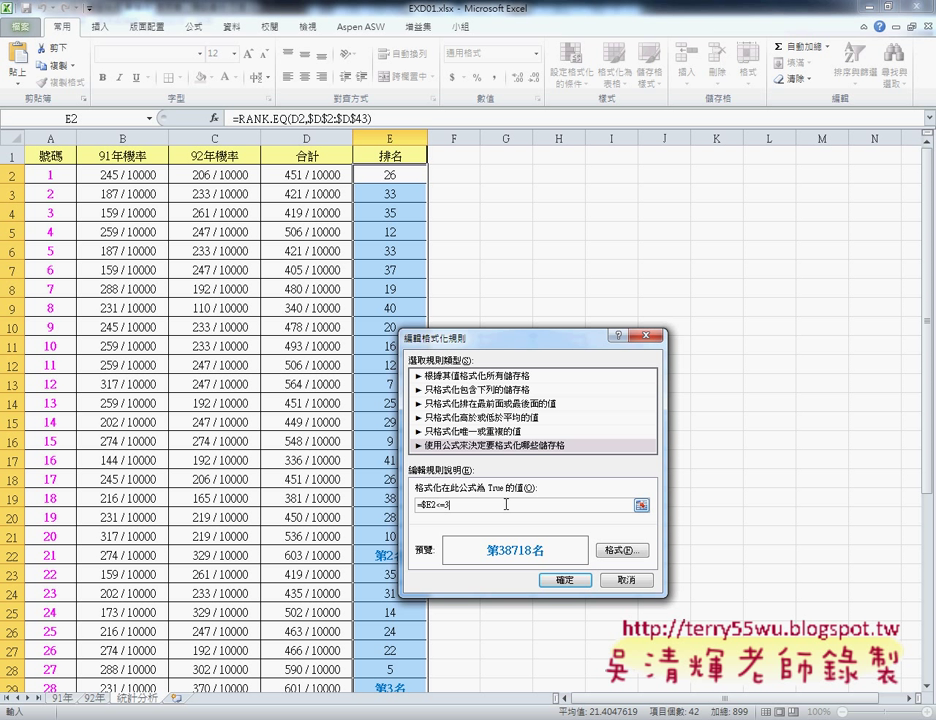
{"action": "left_click", "coordinate": [622, 550]}
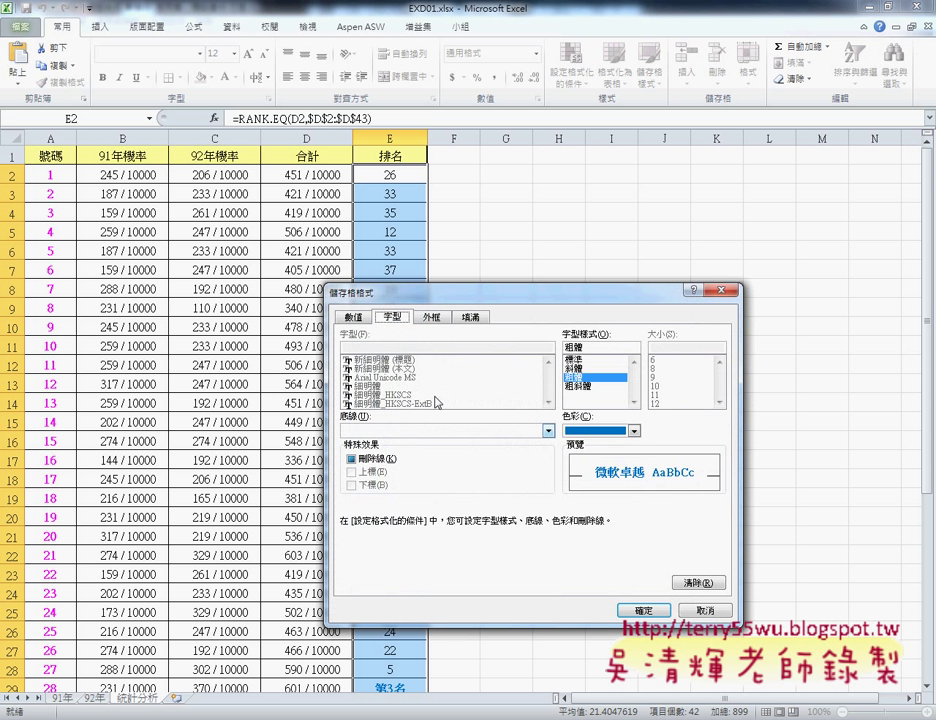
{"action": "left_click", "coordinate": [352, 318]}
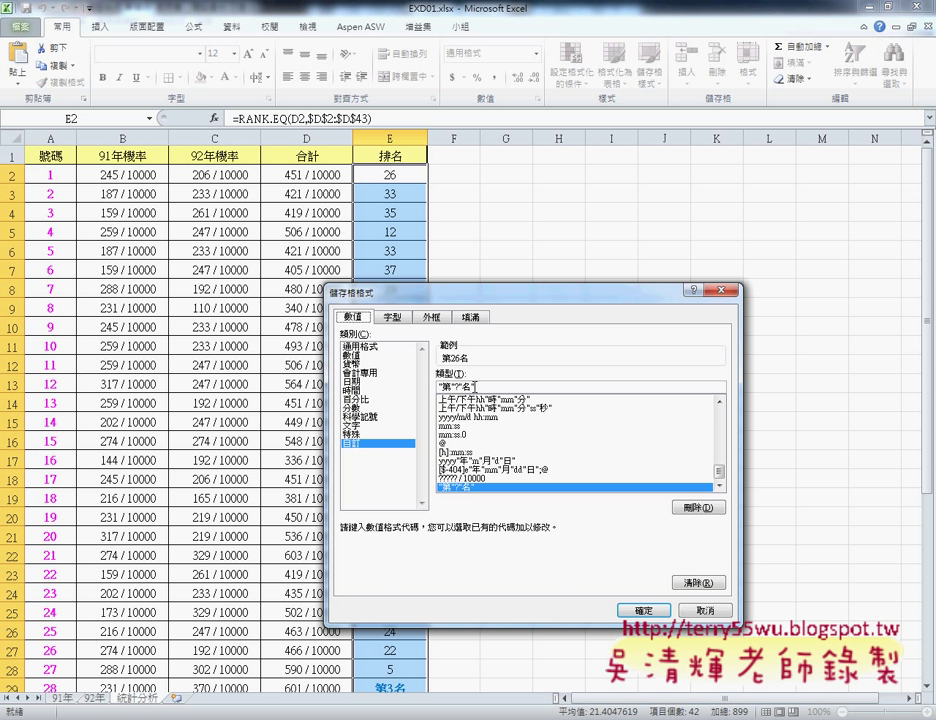
{"action": "left_click", "coordinate": [400, 318]}
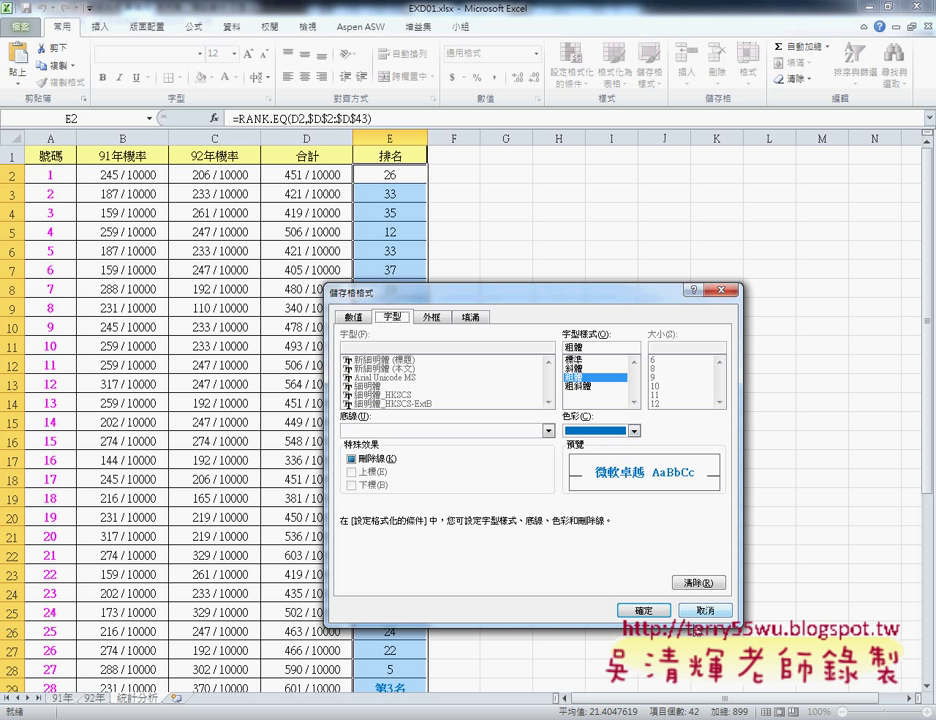
{"action": "key", "text": "Return"}
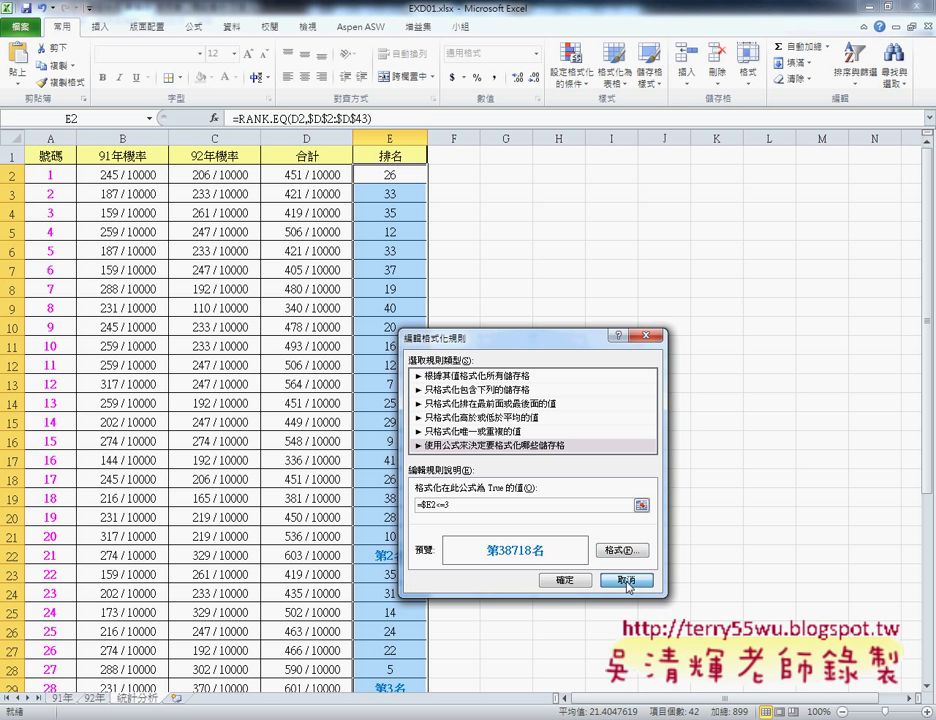
{"action": "left_click", "coordinate": [628, 581]}
{"action": "left_click", "coordinate": [670, 437]}
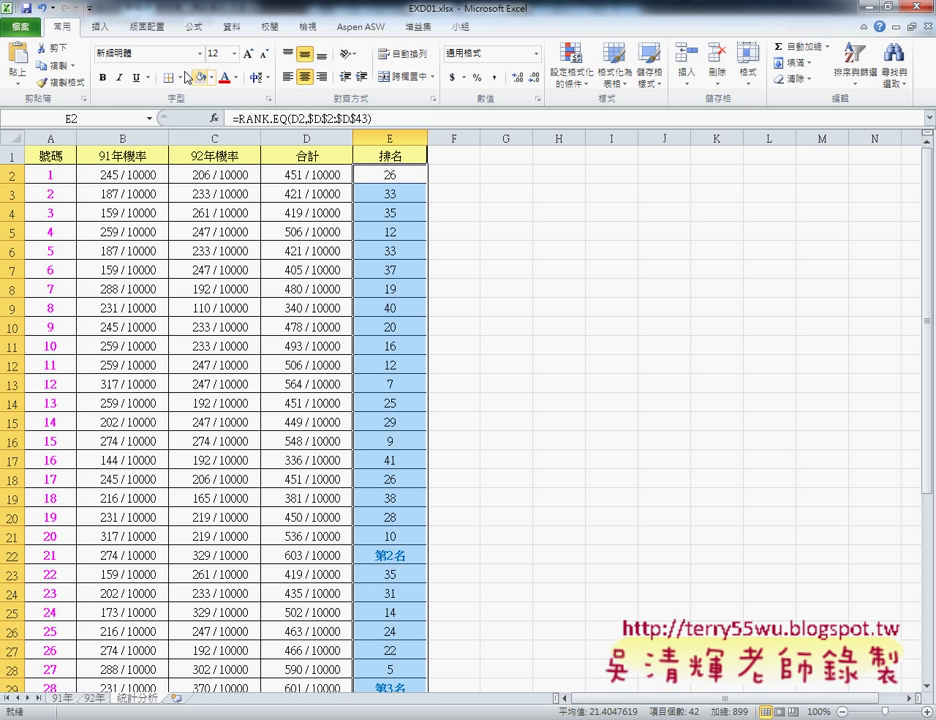
{"action": "left_click", "coordinate": [20, 27]}
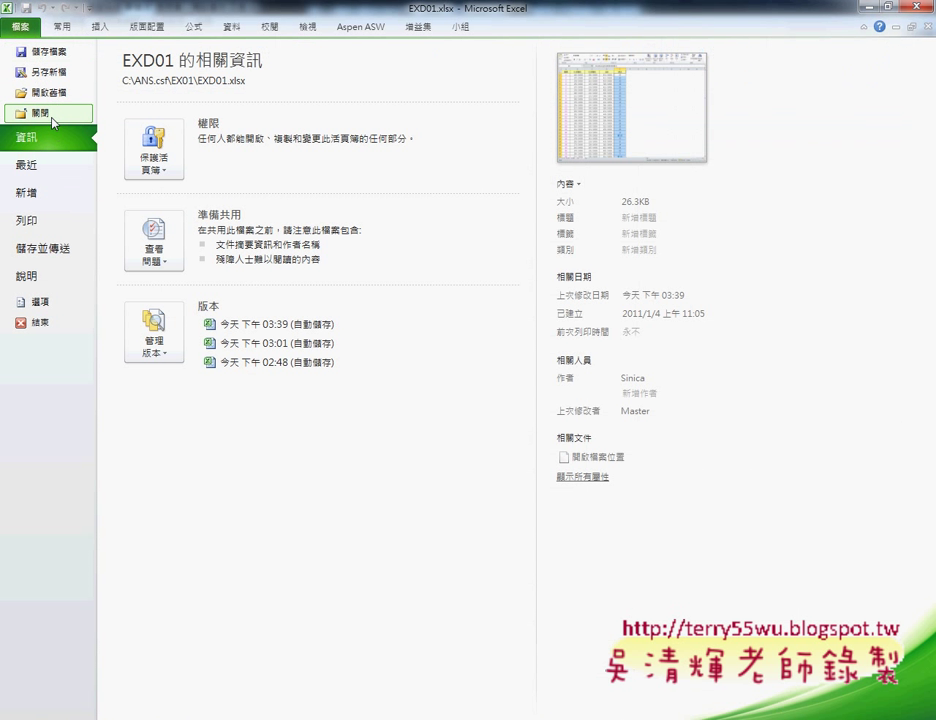
Open Save As and enter the file name 106 in the EX01 folder
{"action": "left_click", "coordinate": [45, 72]}
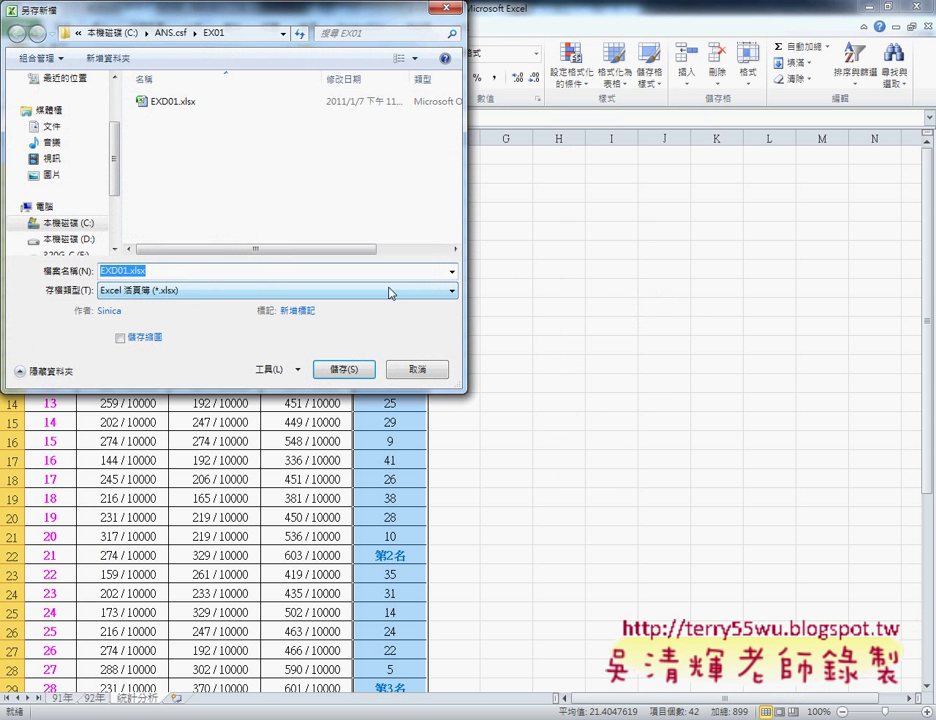
{"action": "type", "text": "106"}
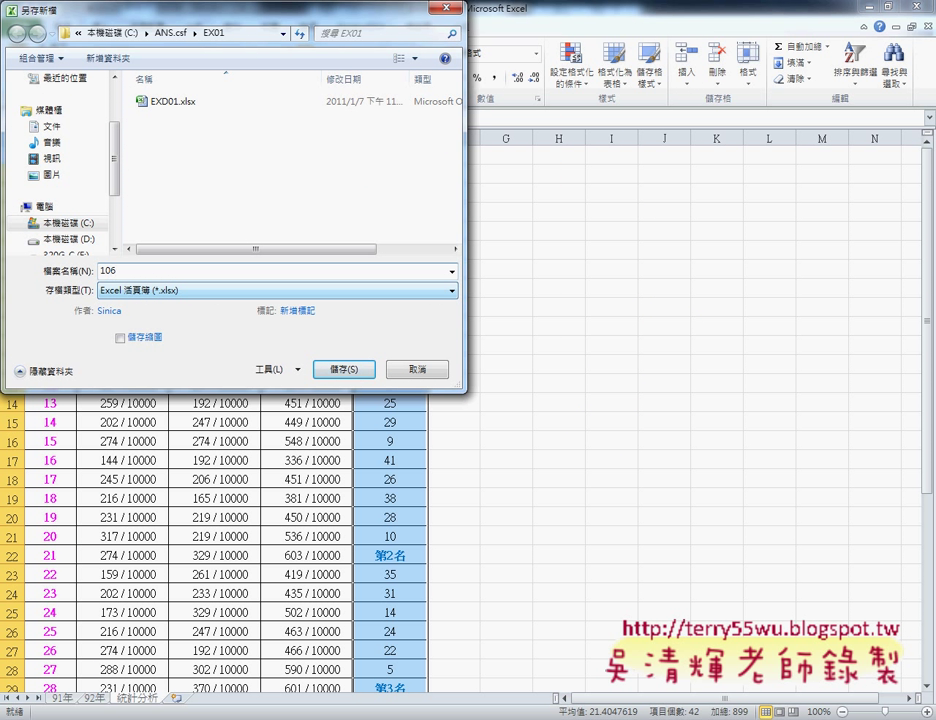